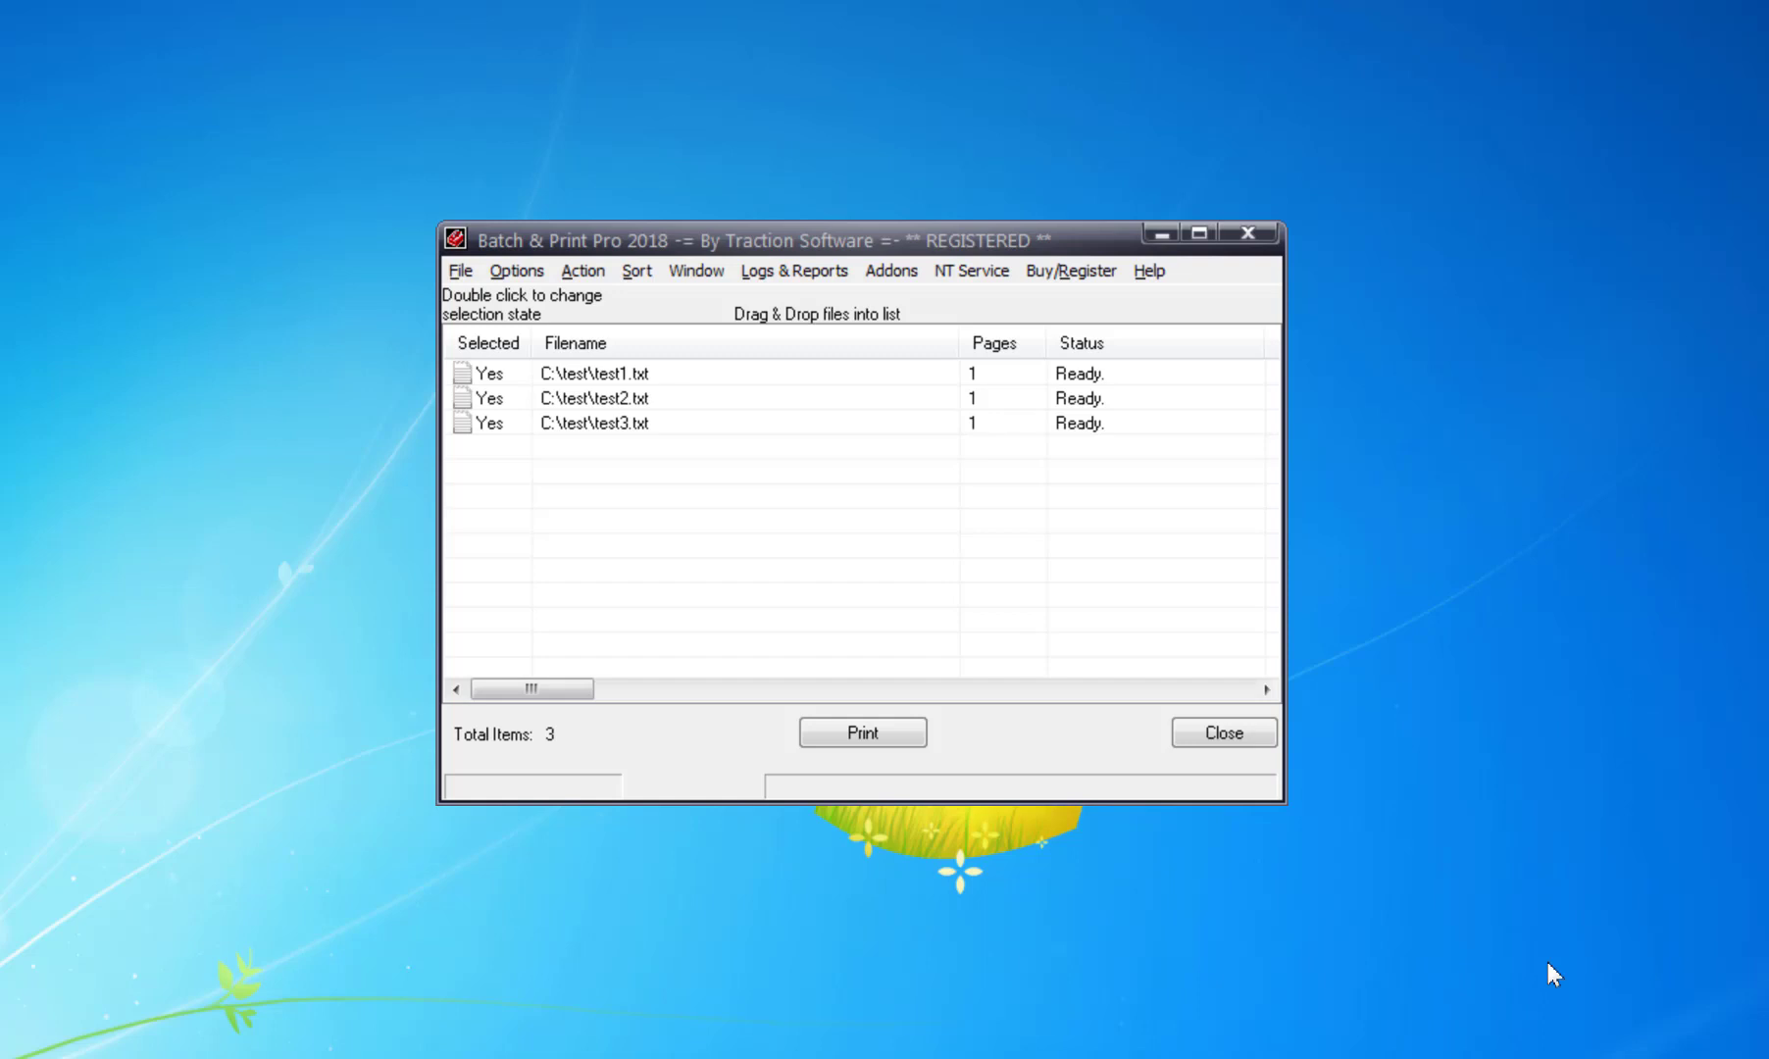
Step: Select and then deselect test1.txt and other files in the print list, leaving it unchanged
click(665, 374)
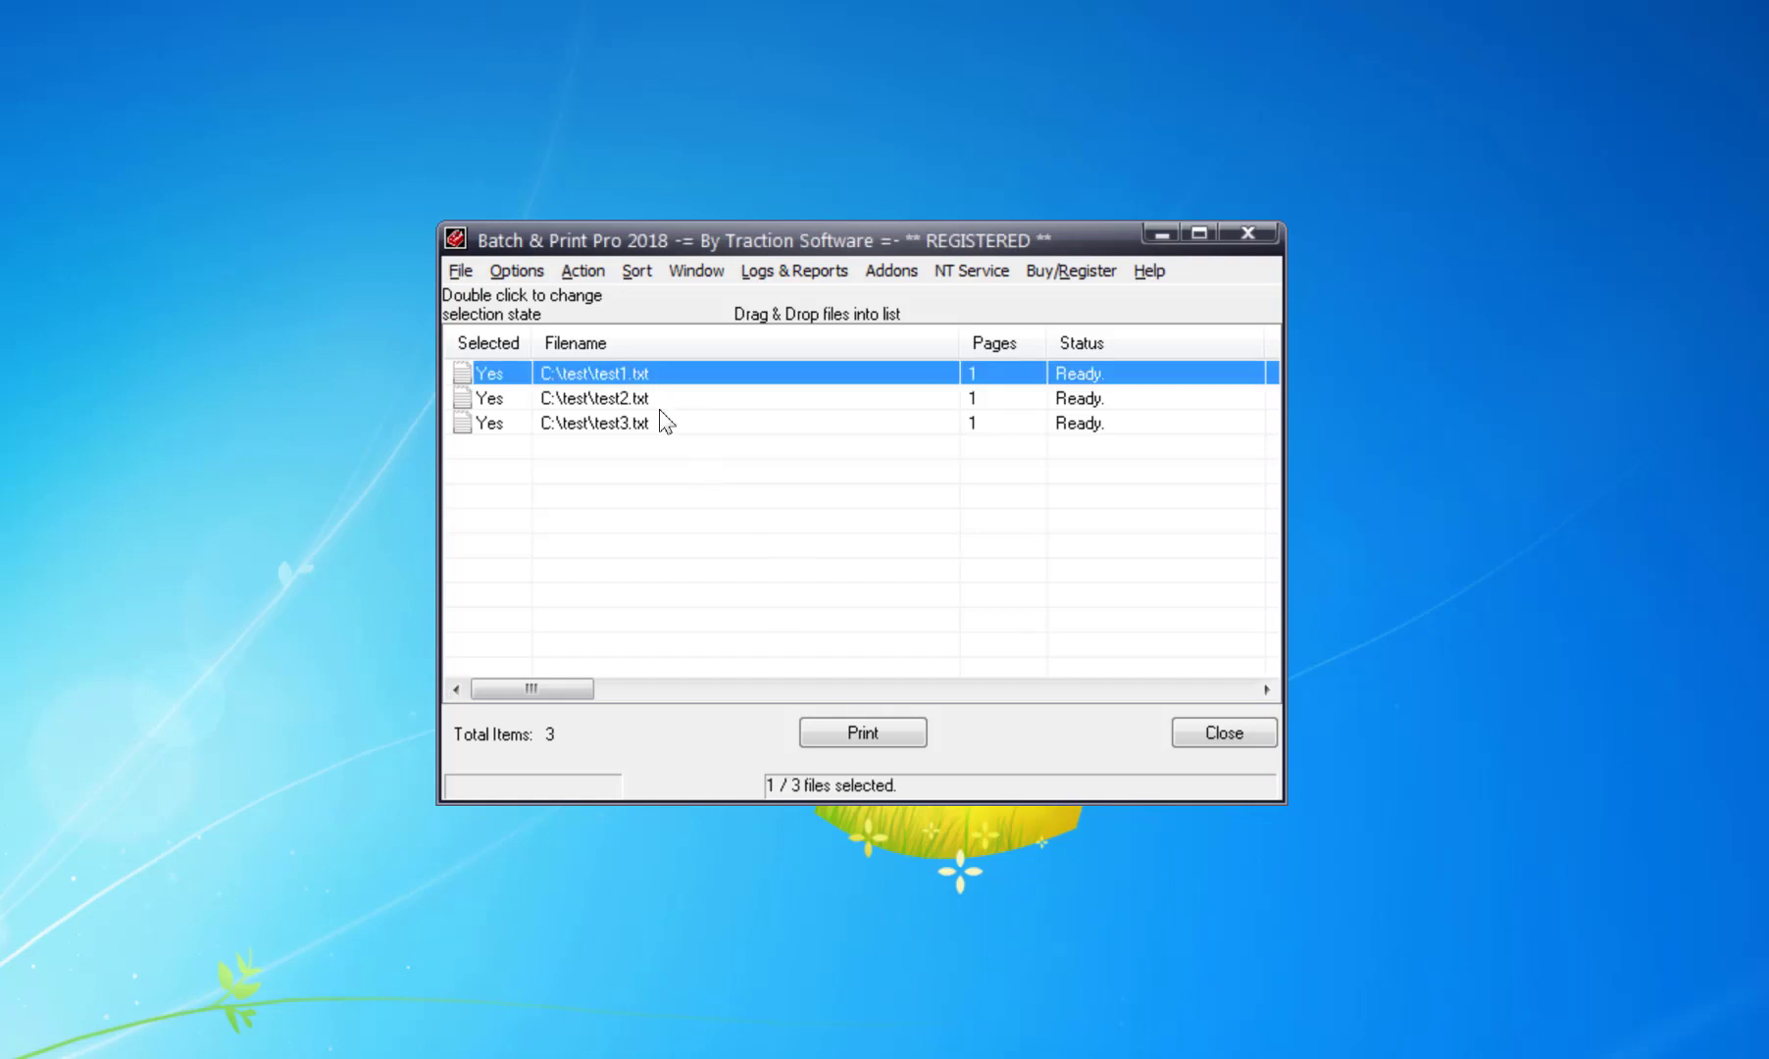
click(660, 426)
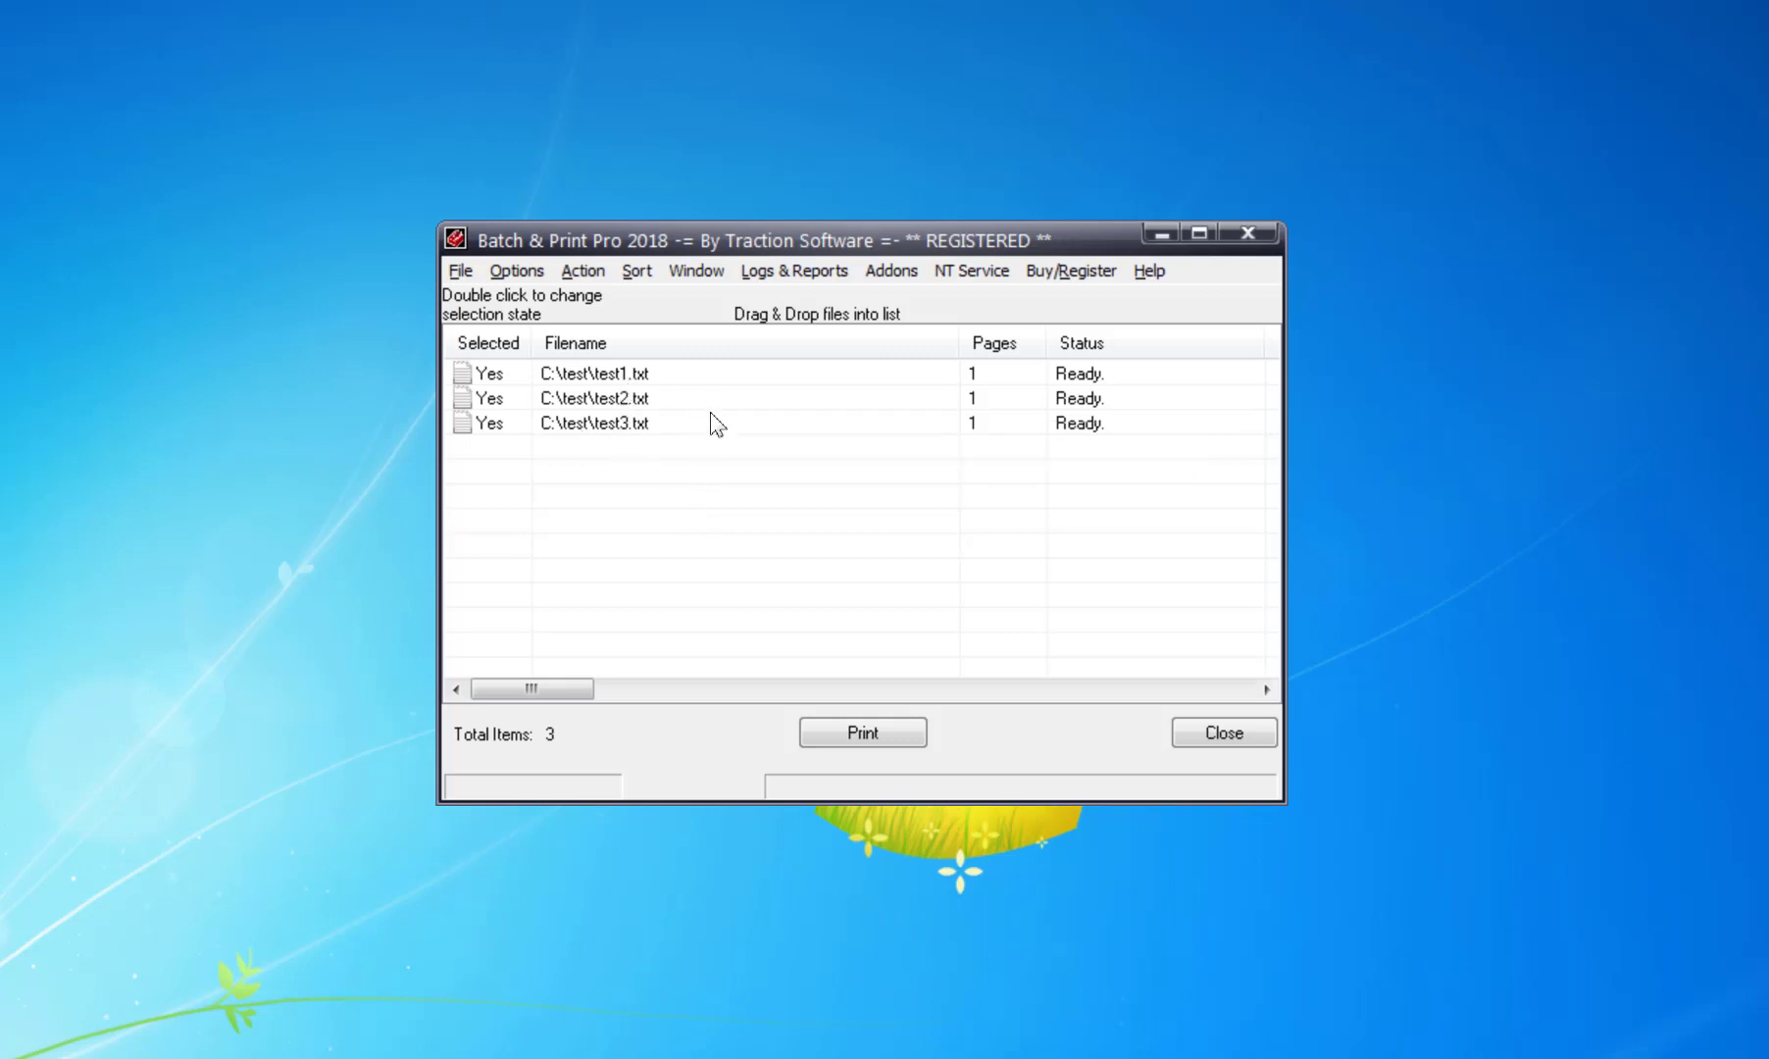
click(586, 381)
click(695, 477)
Step: In Separator/Banner Page Setup, tick Generate Separator file on the Fly and reveal the template file path
click(533, 278)
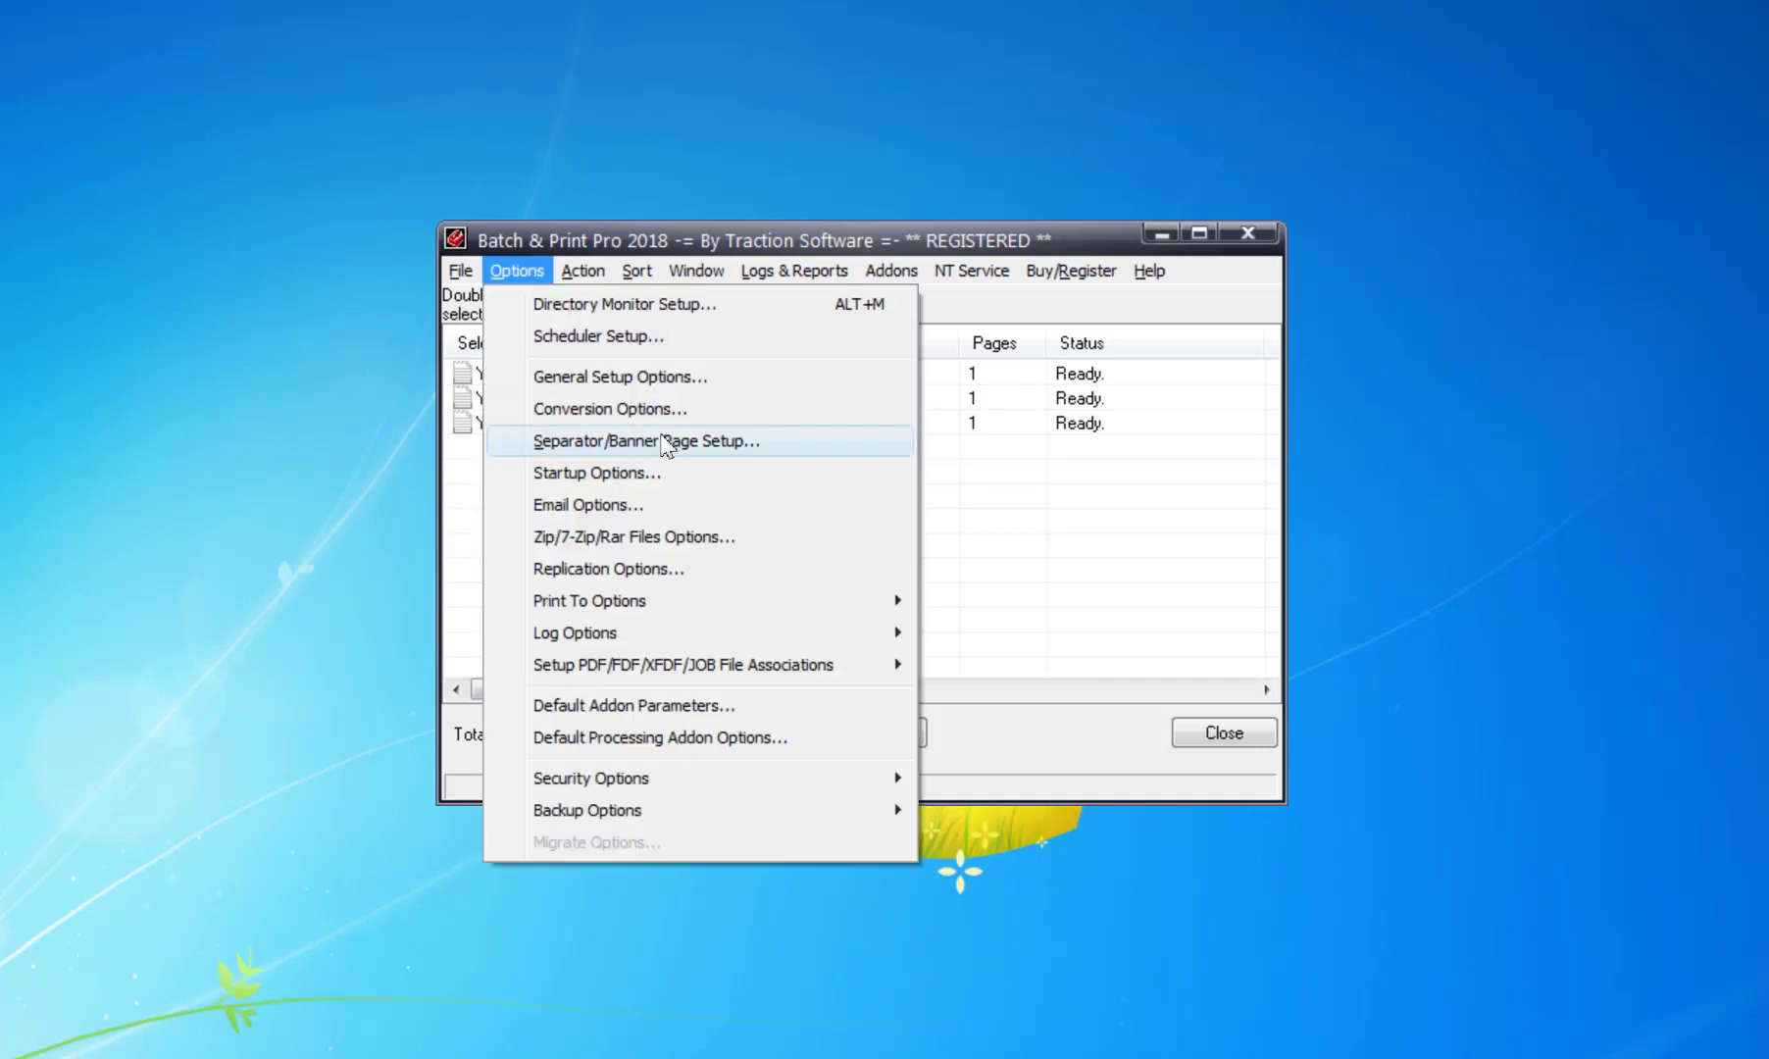
key(Return)
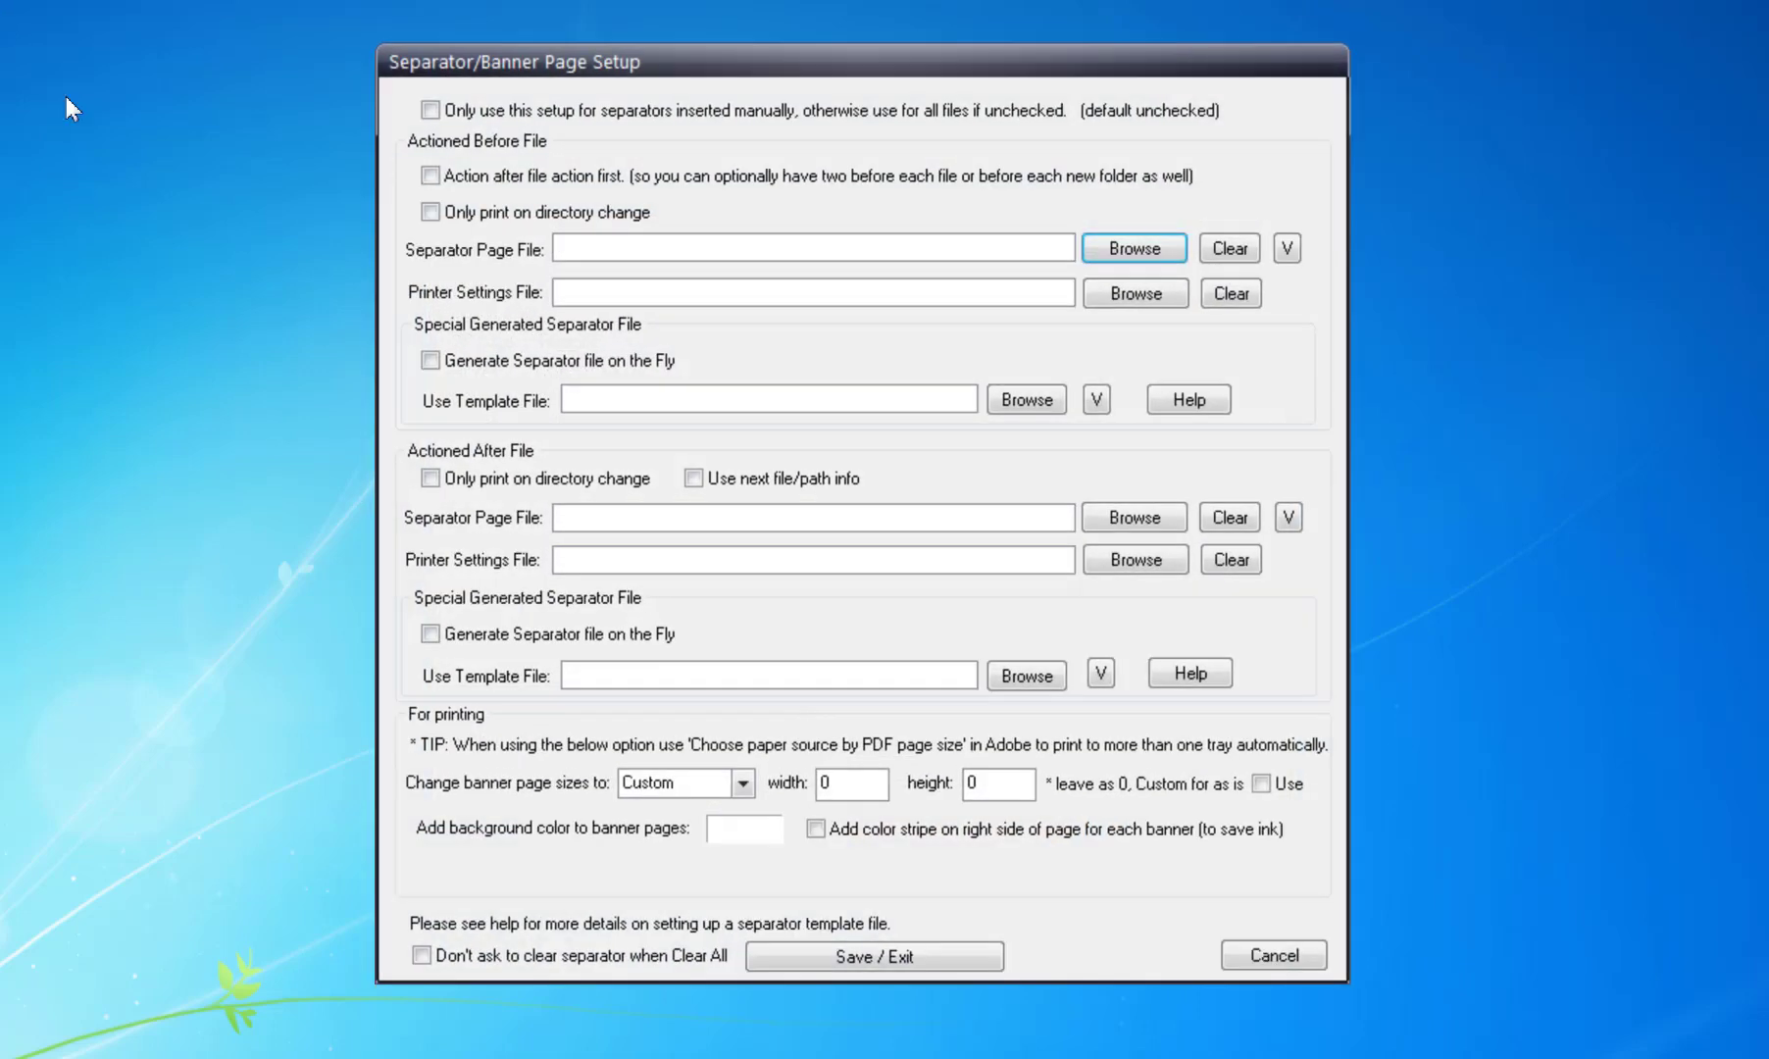
click(431, 364)
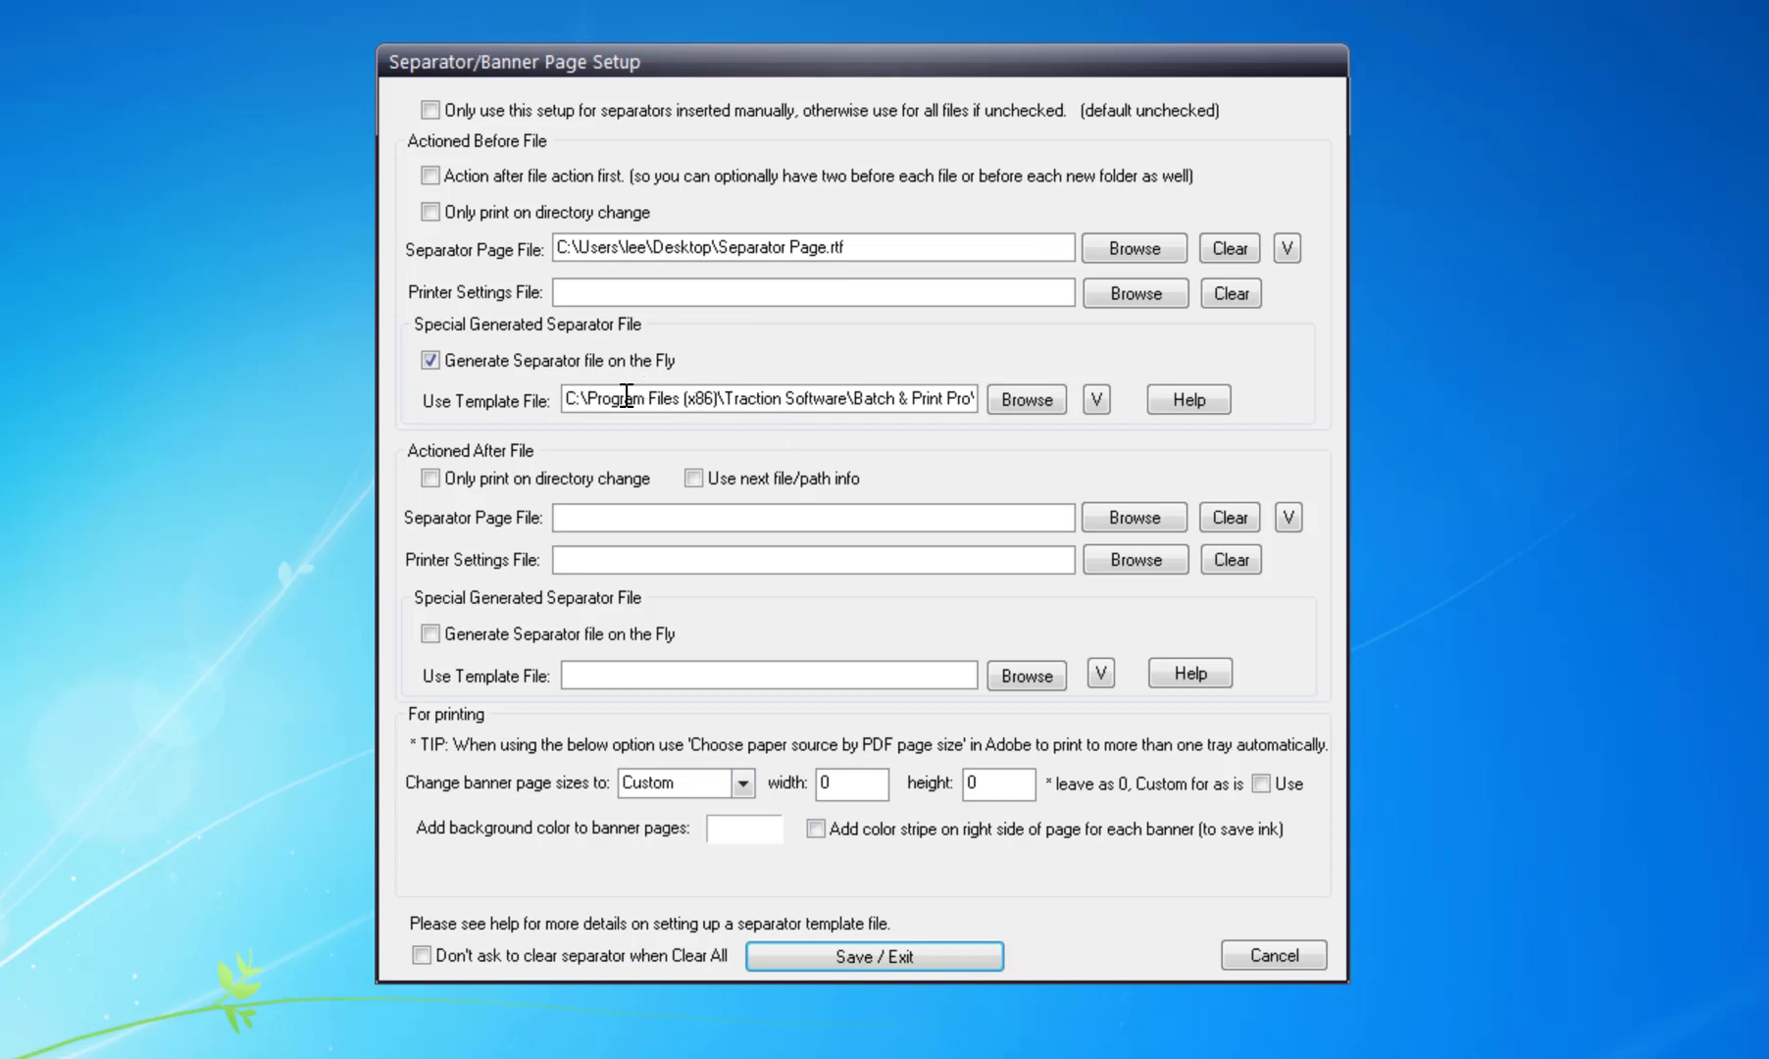
drag(641, 398, 1009, 408)
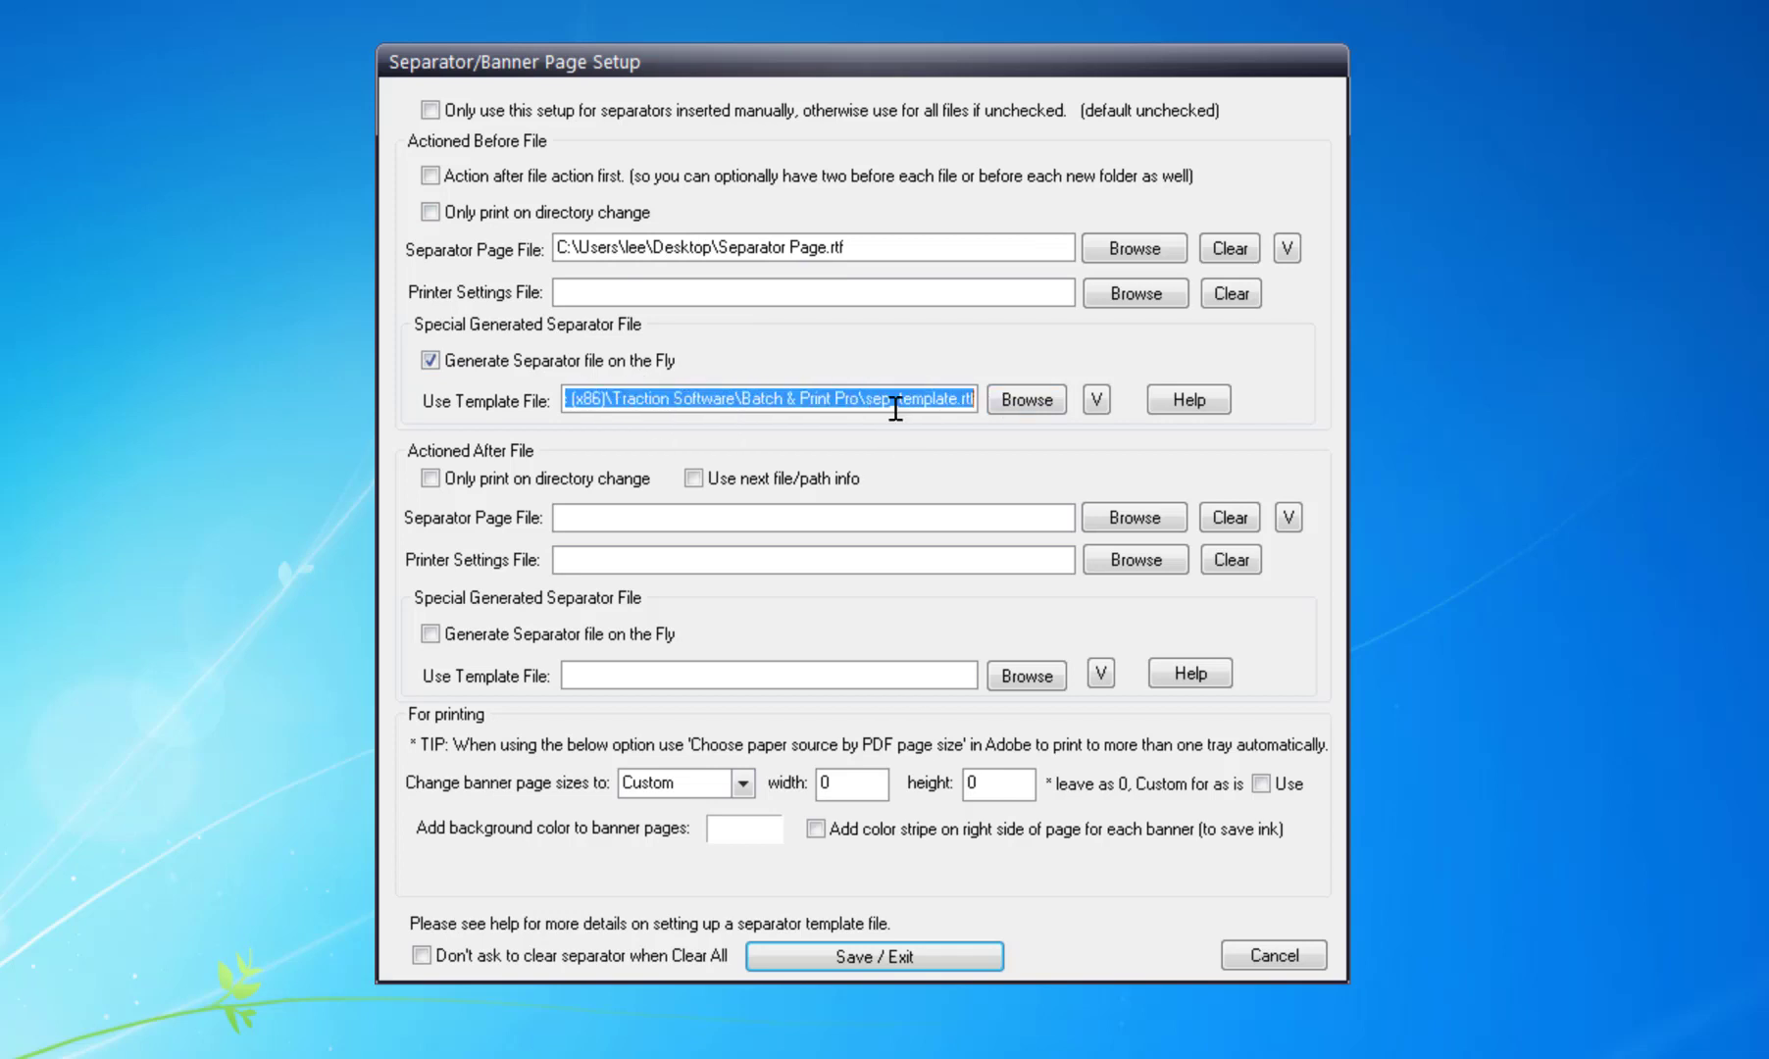
Step: View sep_template.rtf in Word to check its [FILENAME1], [DIRECTORY], user and DATE placeholders
click(1099, 404)
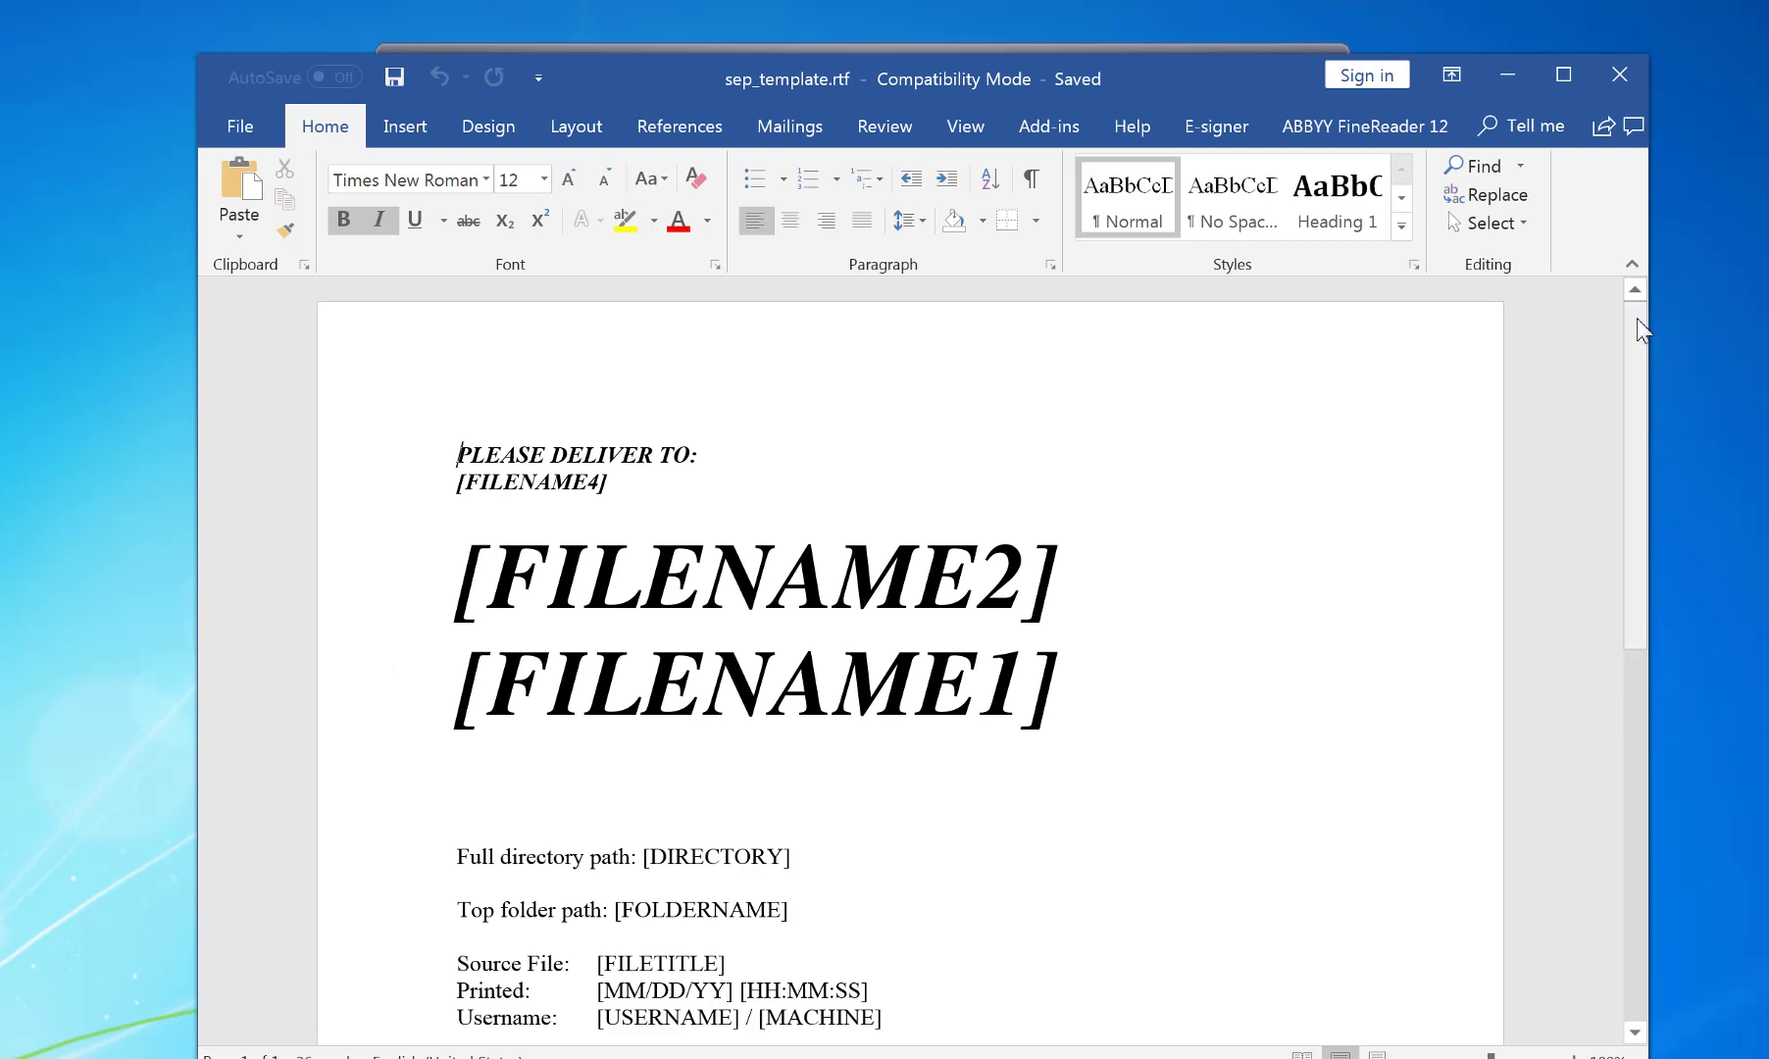
drag(1638, 327, 1635, 384)
scroll(1634, 390, down, 3)
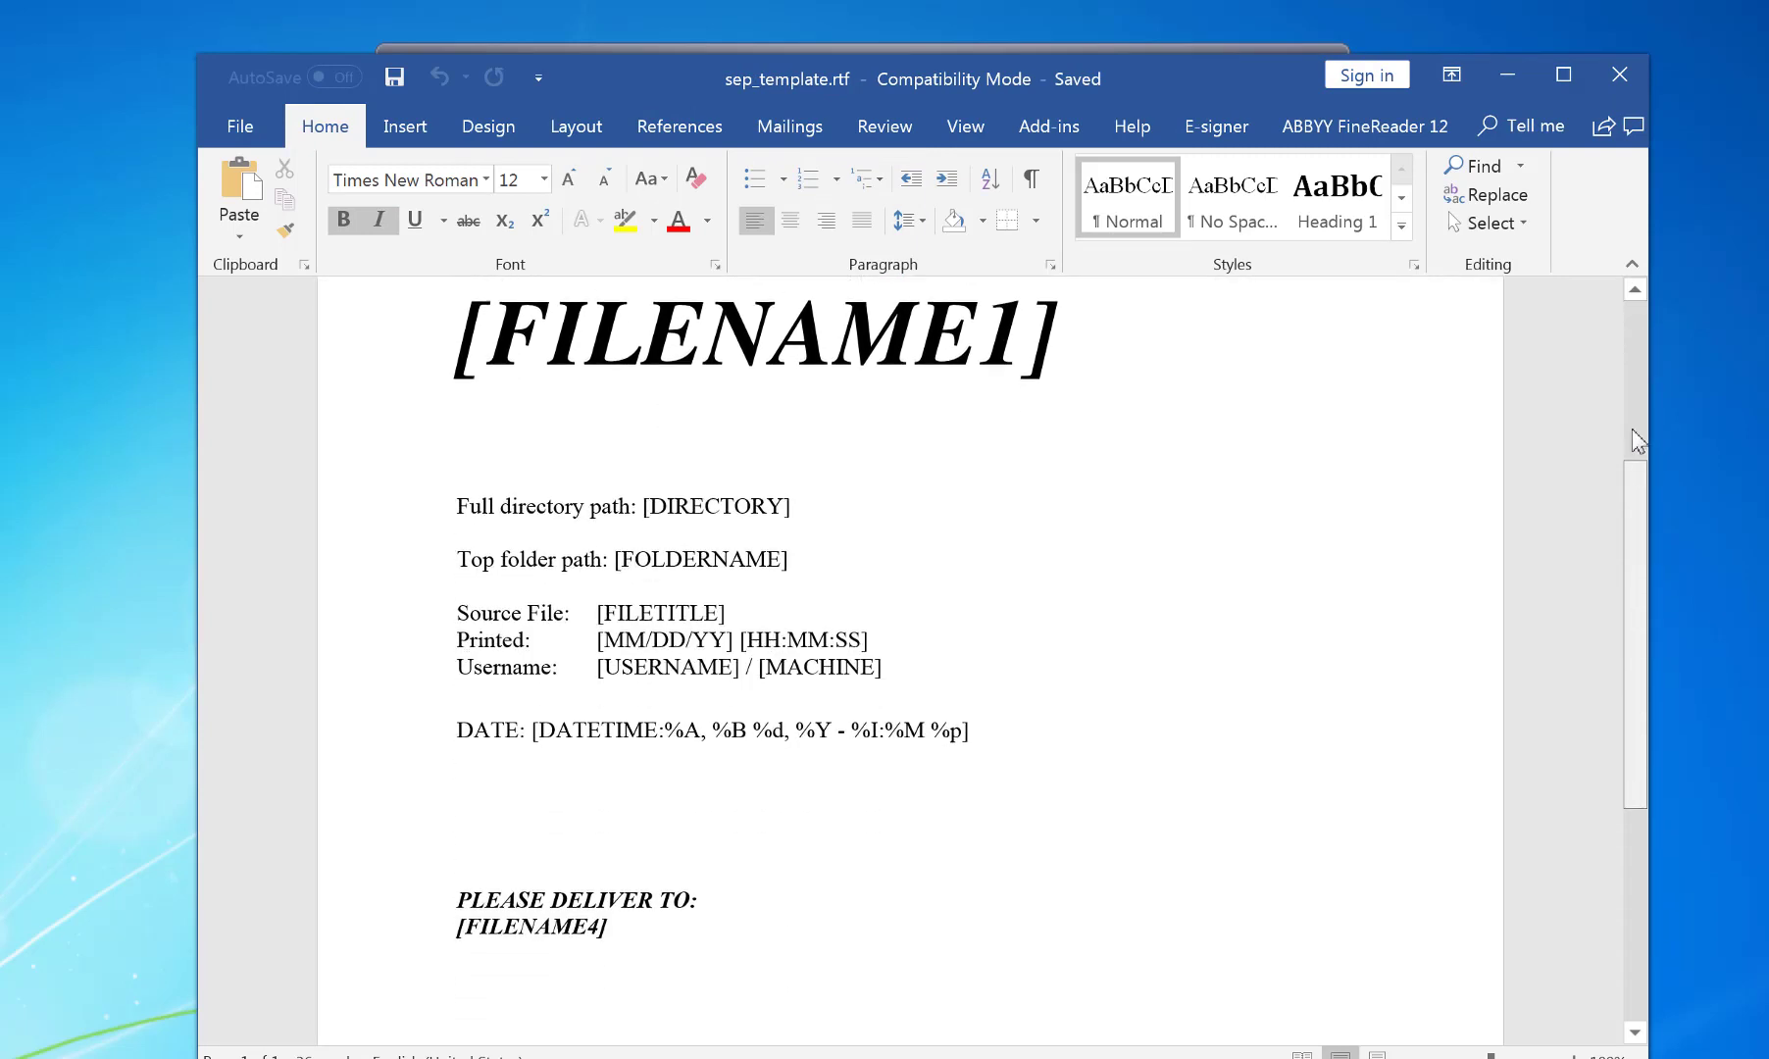
scroll(1519, 346, up, 5)
drag(1237, 74, 1113, 280)
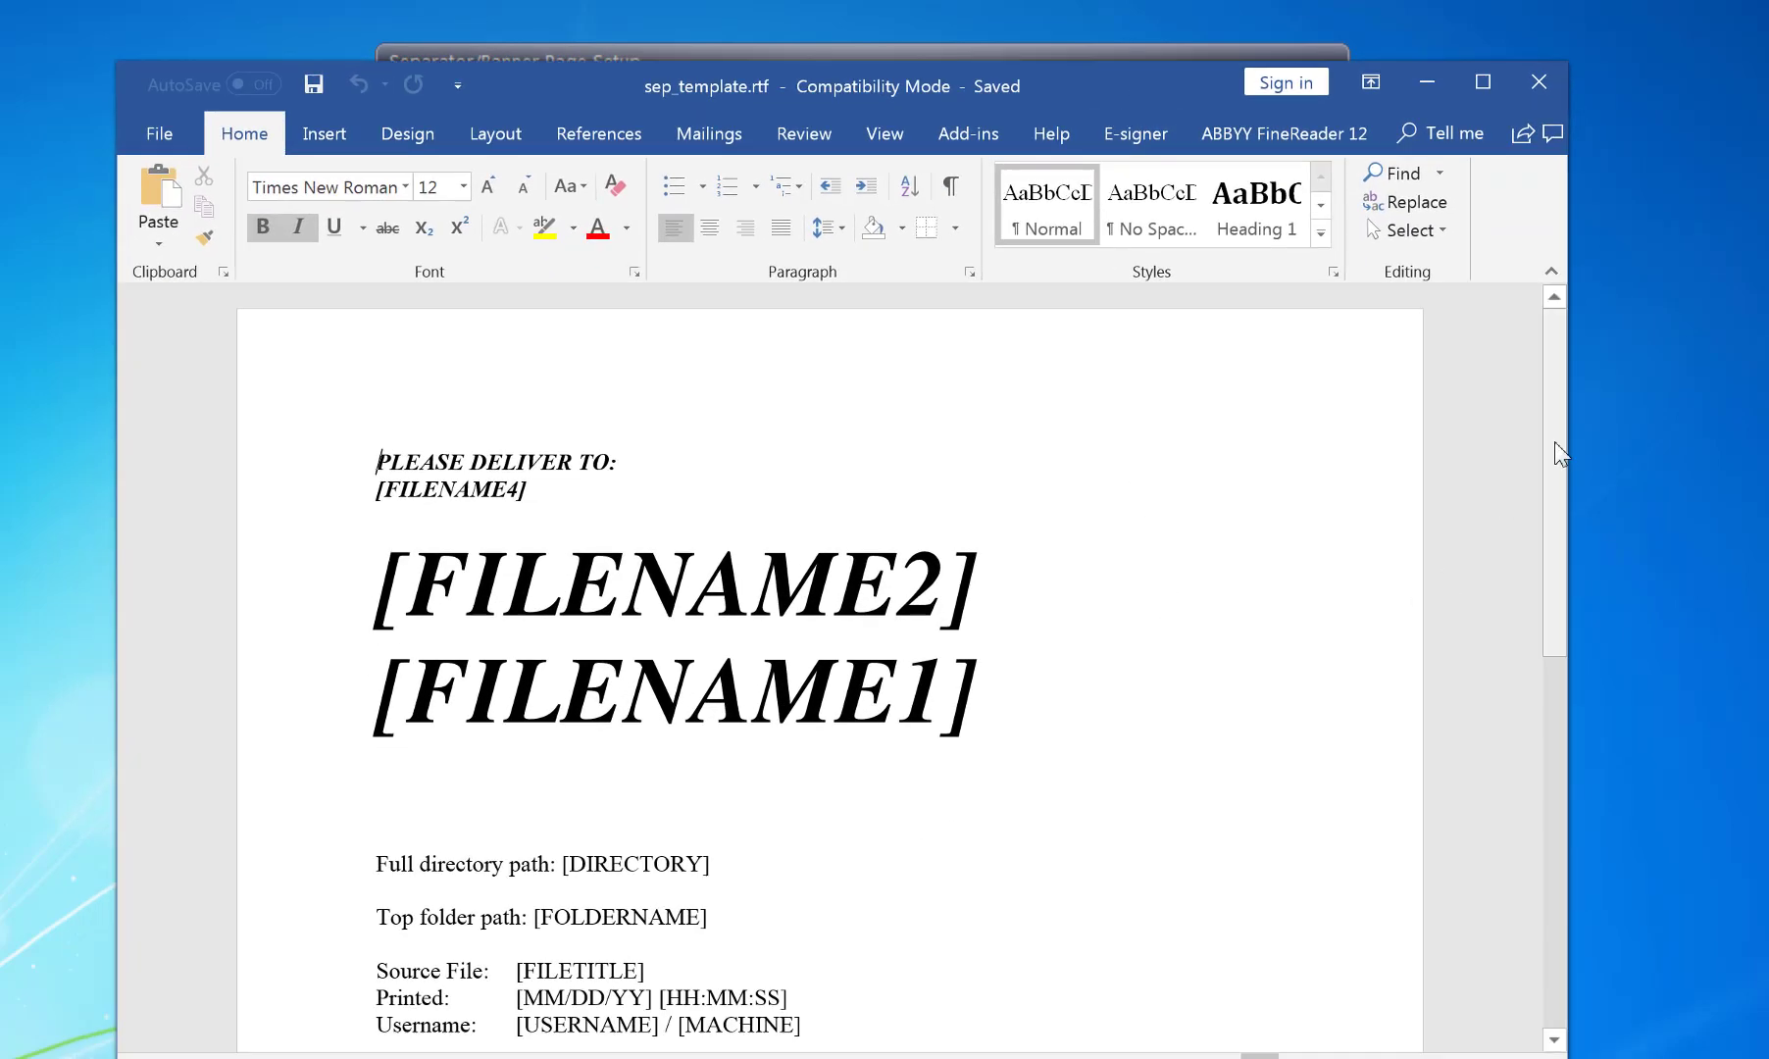
drag(1555, 441, 1555, 531)
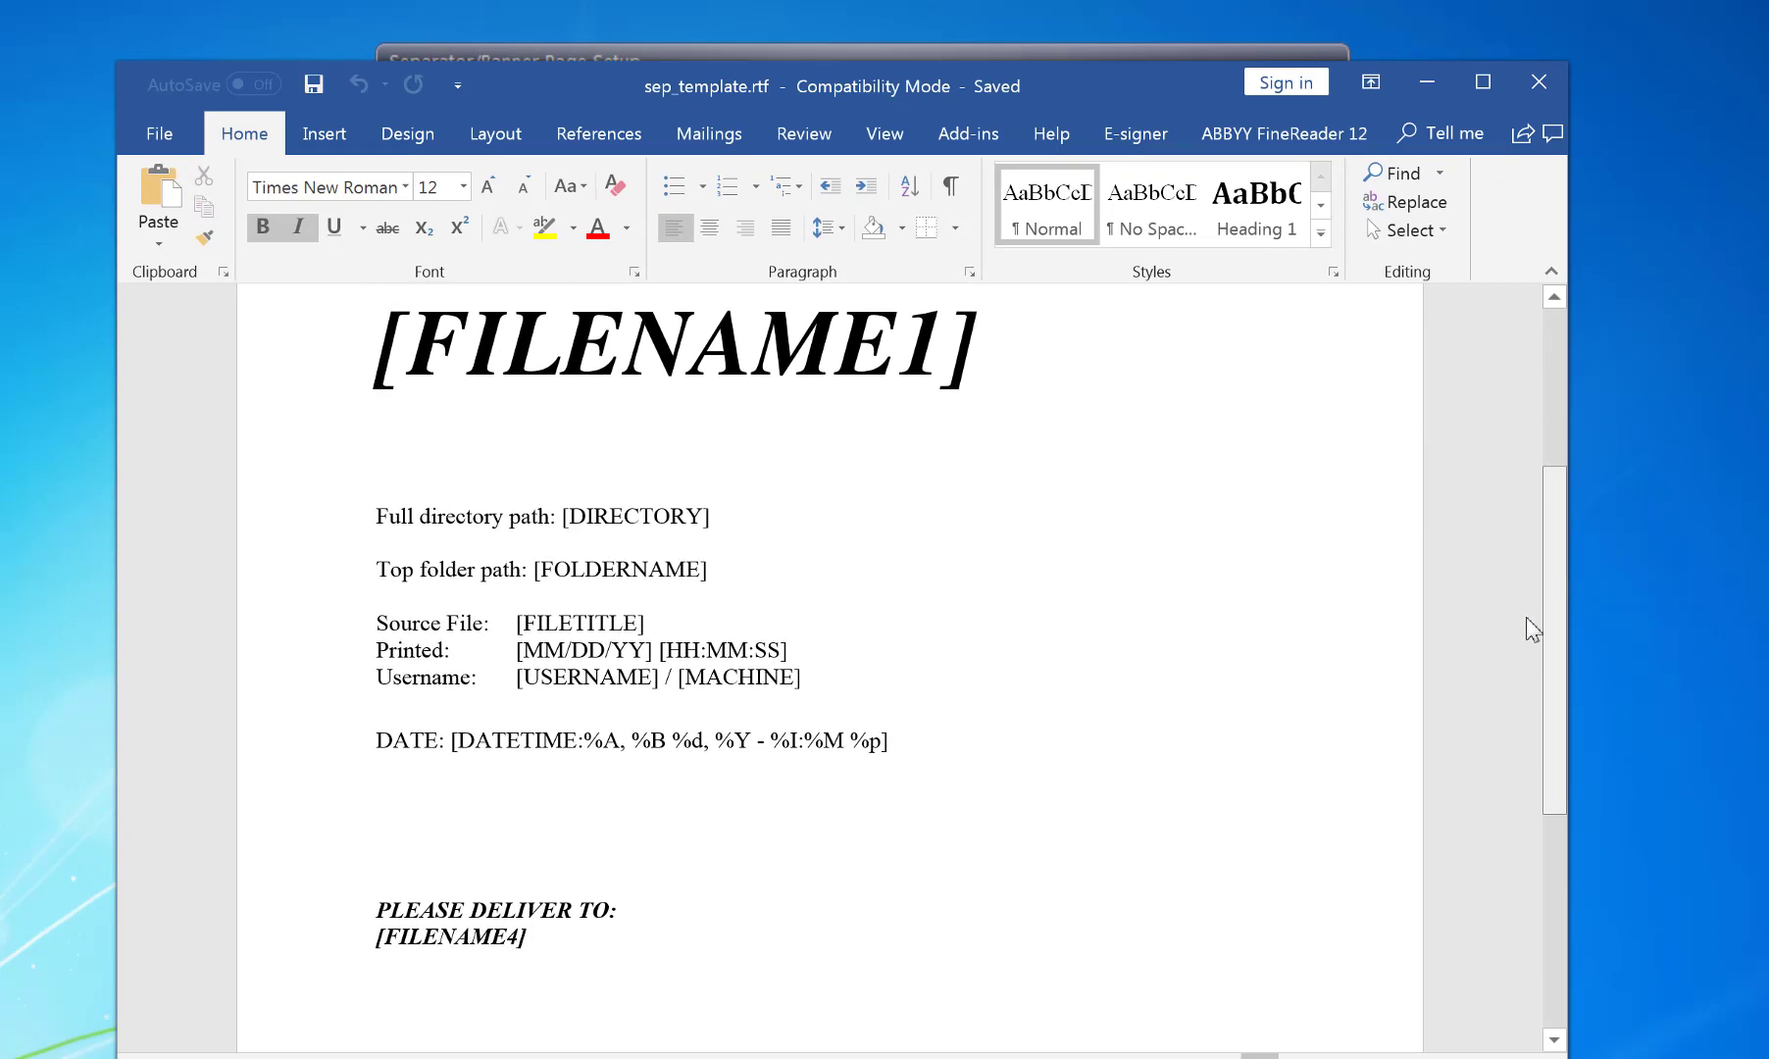
mouse_move(1553, 532)
mouse_down()
mouse_move(1518, 823)
mouse_move(1535, 387)
mouse_up()
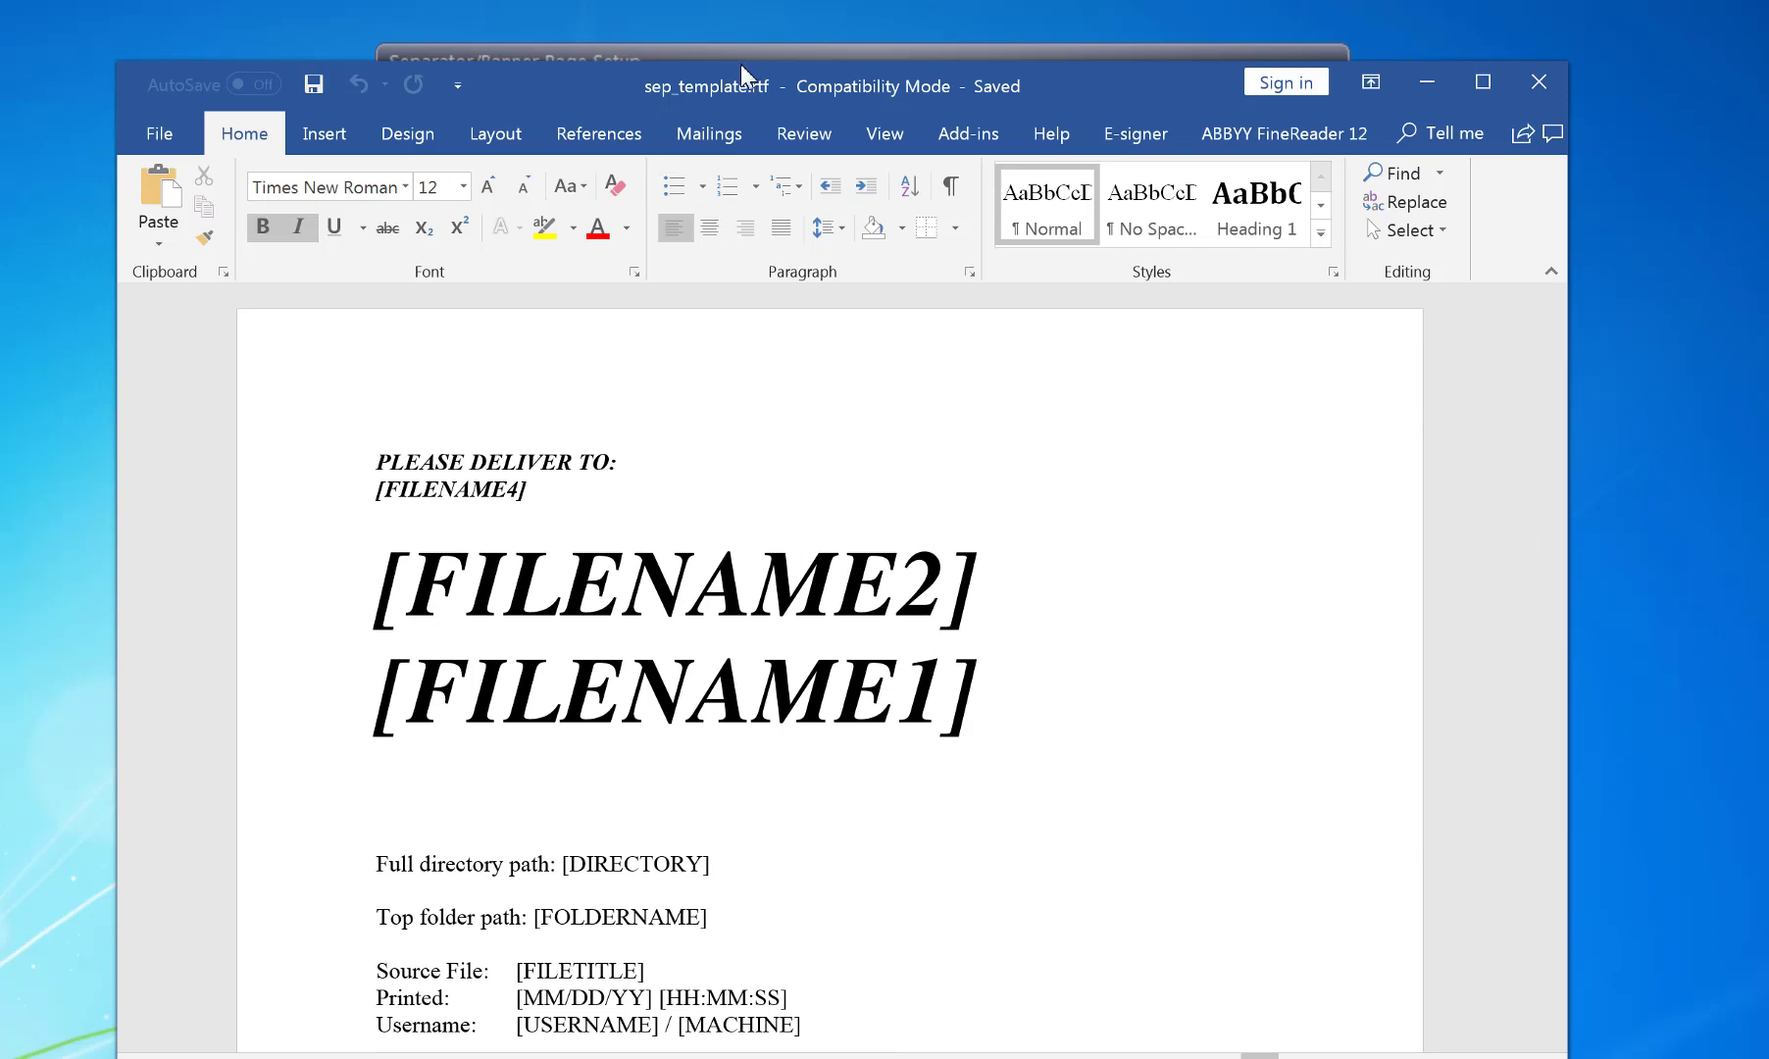
drag(748, 82, 712, 168)
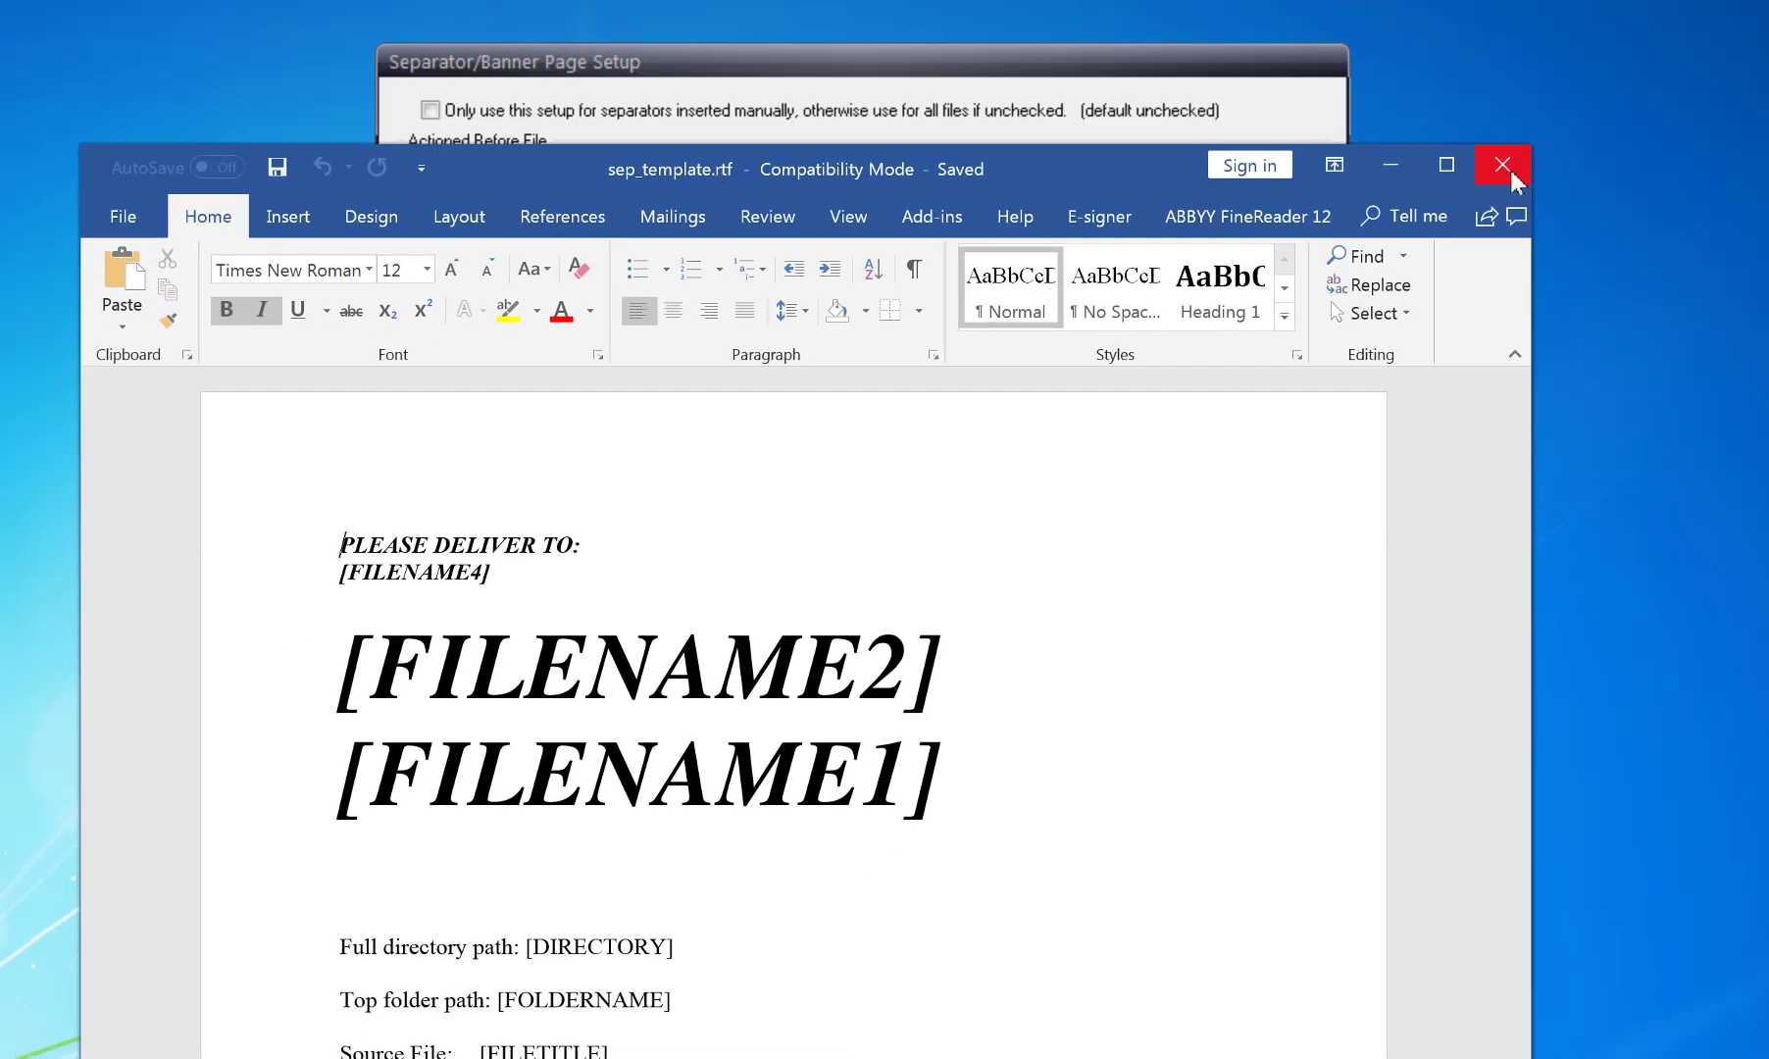
Step: Close Word, Save / Exit the separator setup and print the three test files
click(1508, 169)
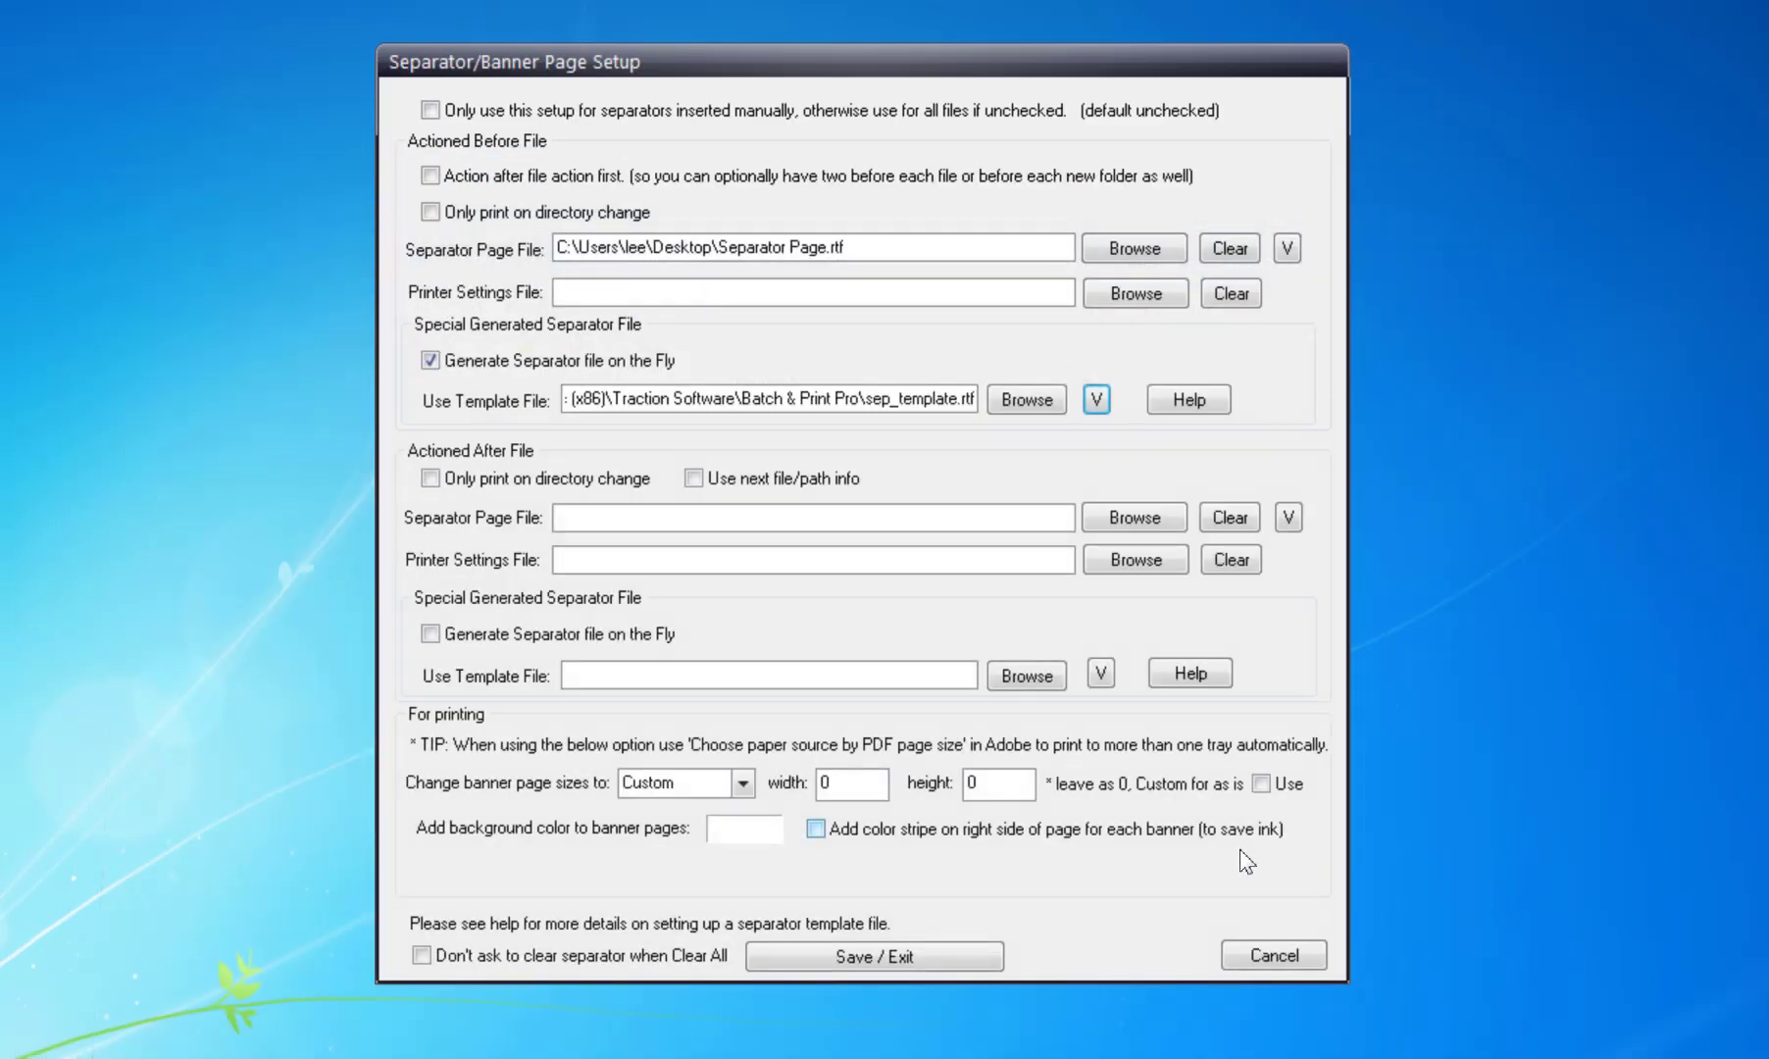
click(951, 968)
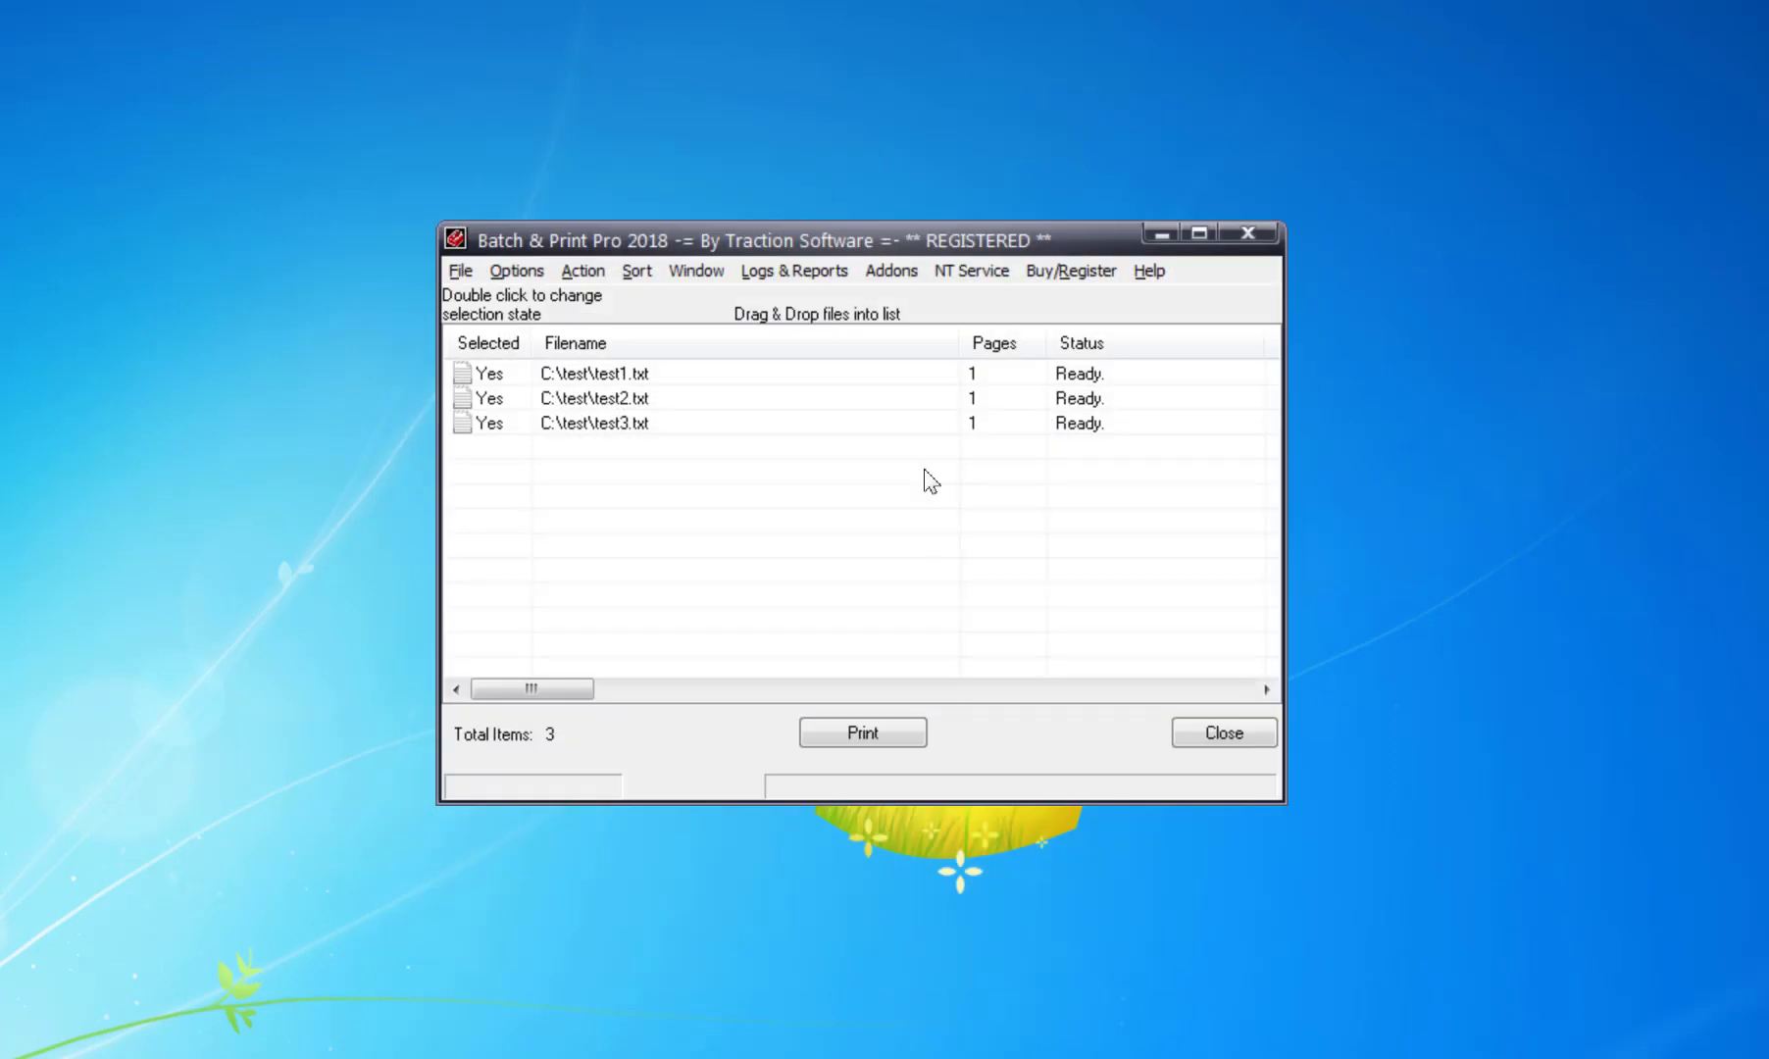
click(898, 729)
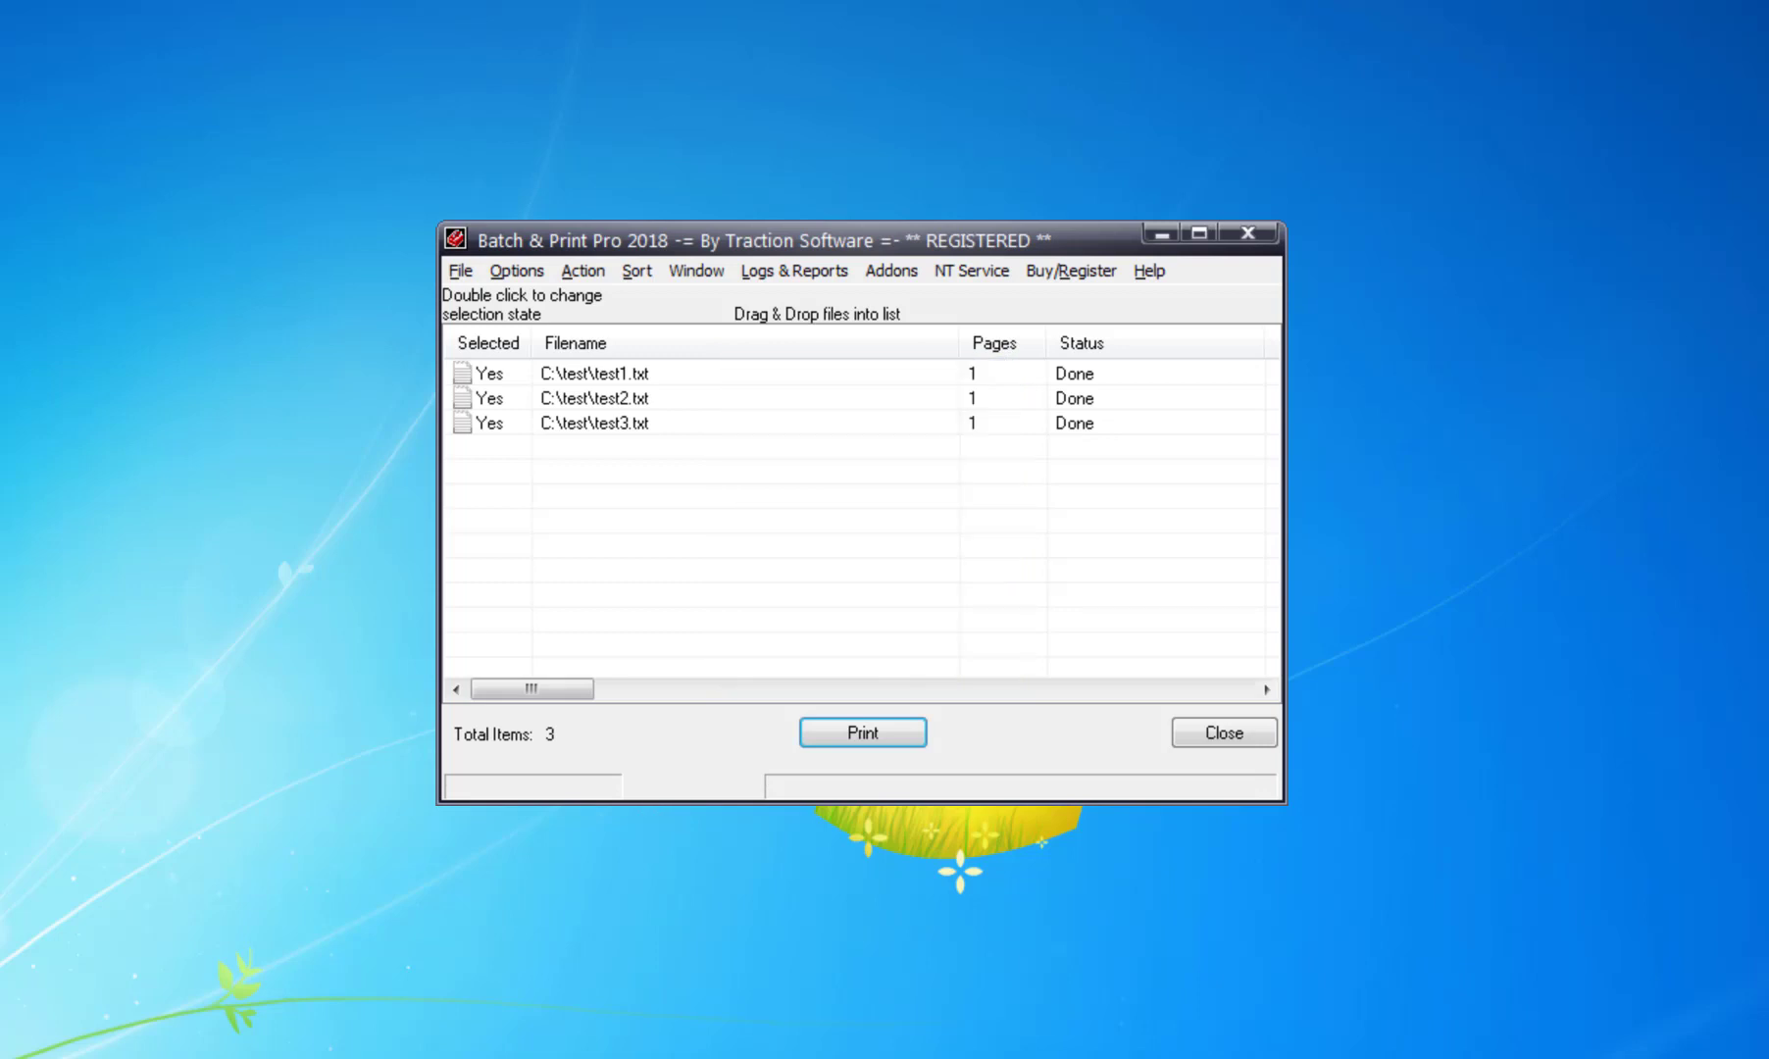
Step: Sort the queue by Submitted and check a Separator Page job precedes test1, test2 and test3
click(1520, 550)
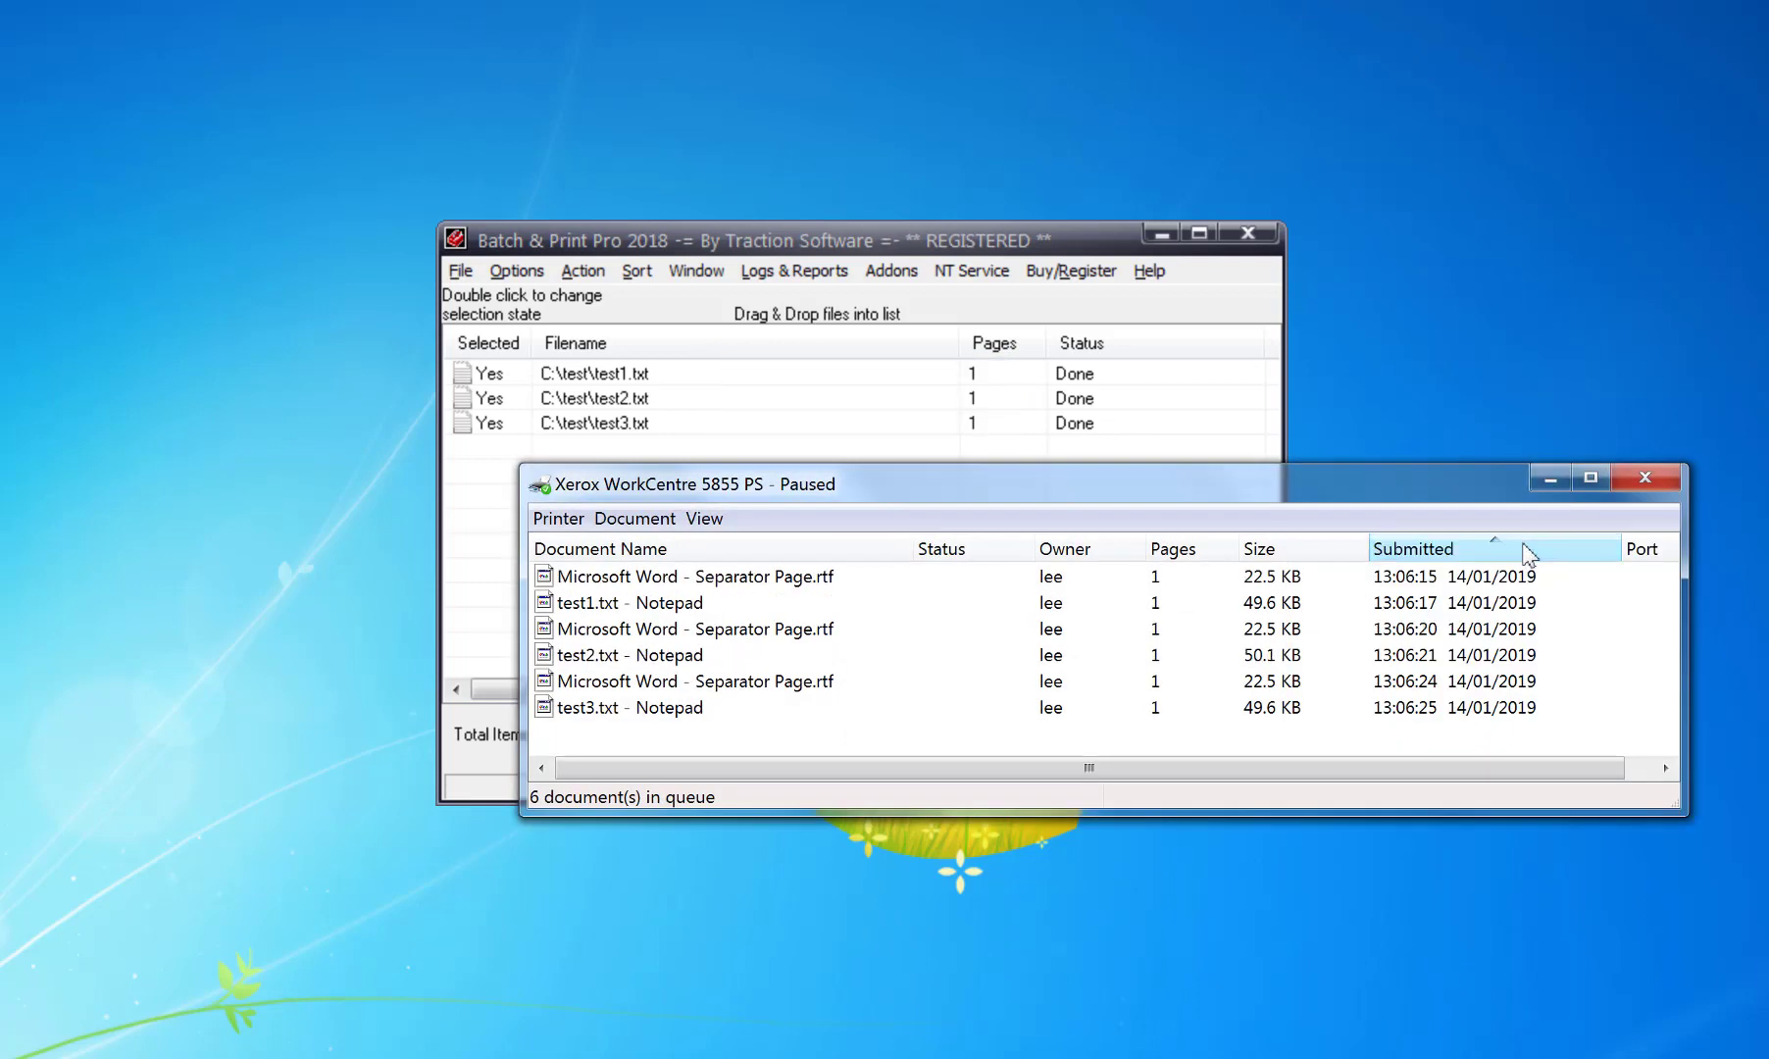
click(729, 586)
click(639, 605)
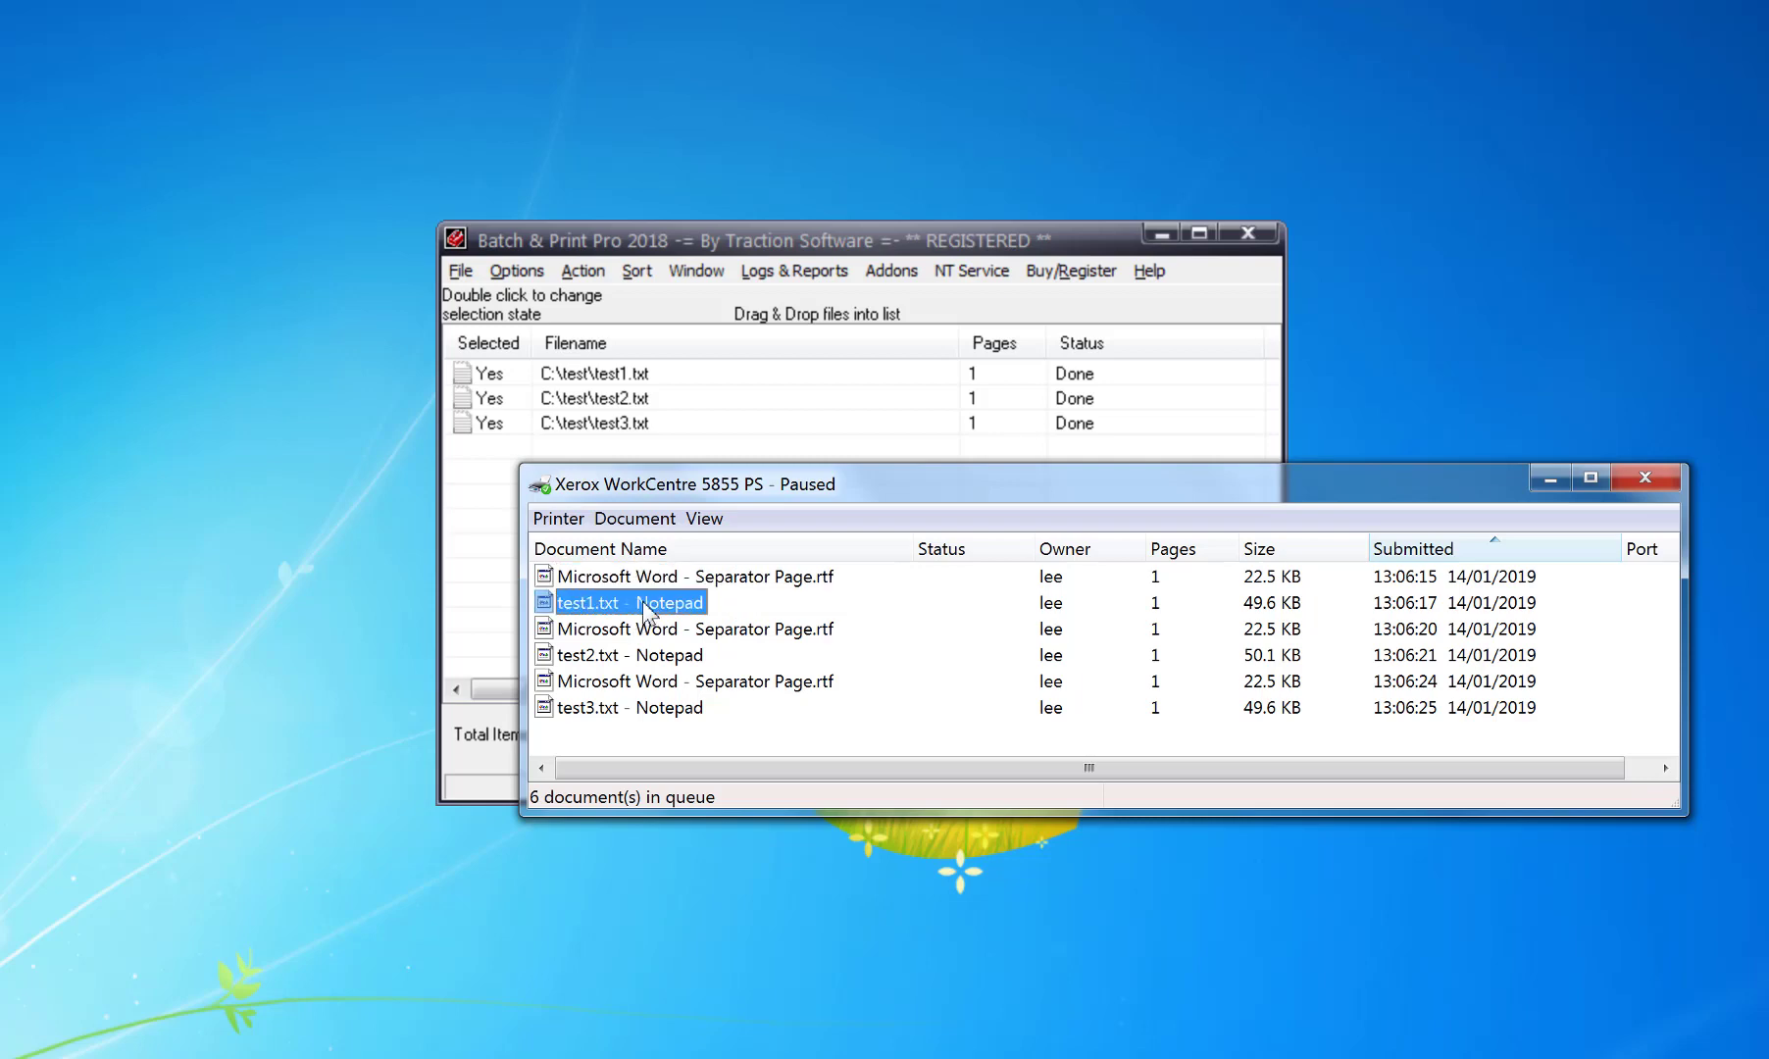
mouse_move(693, 471)
mouse_down()
mouse_move(798, 432)
mouse_move(862, 472)
mouse_up()
click(869, 633)
click(886, 688)
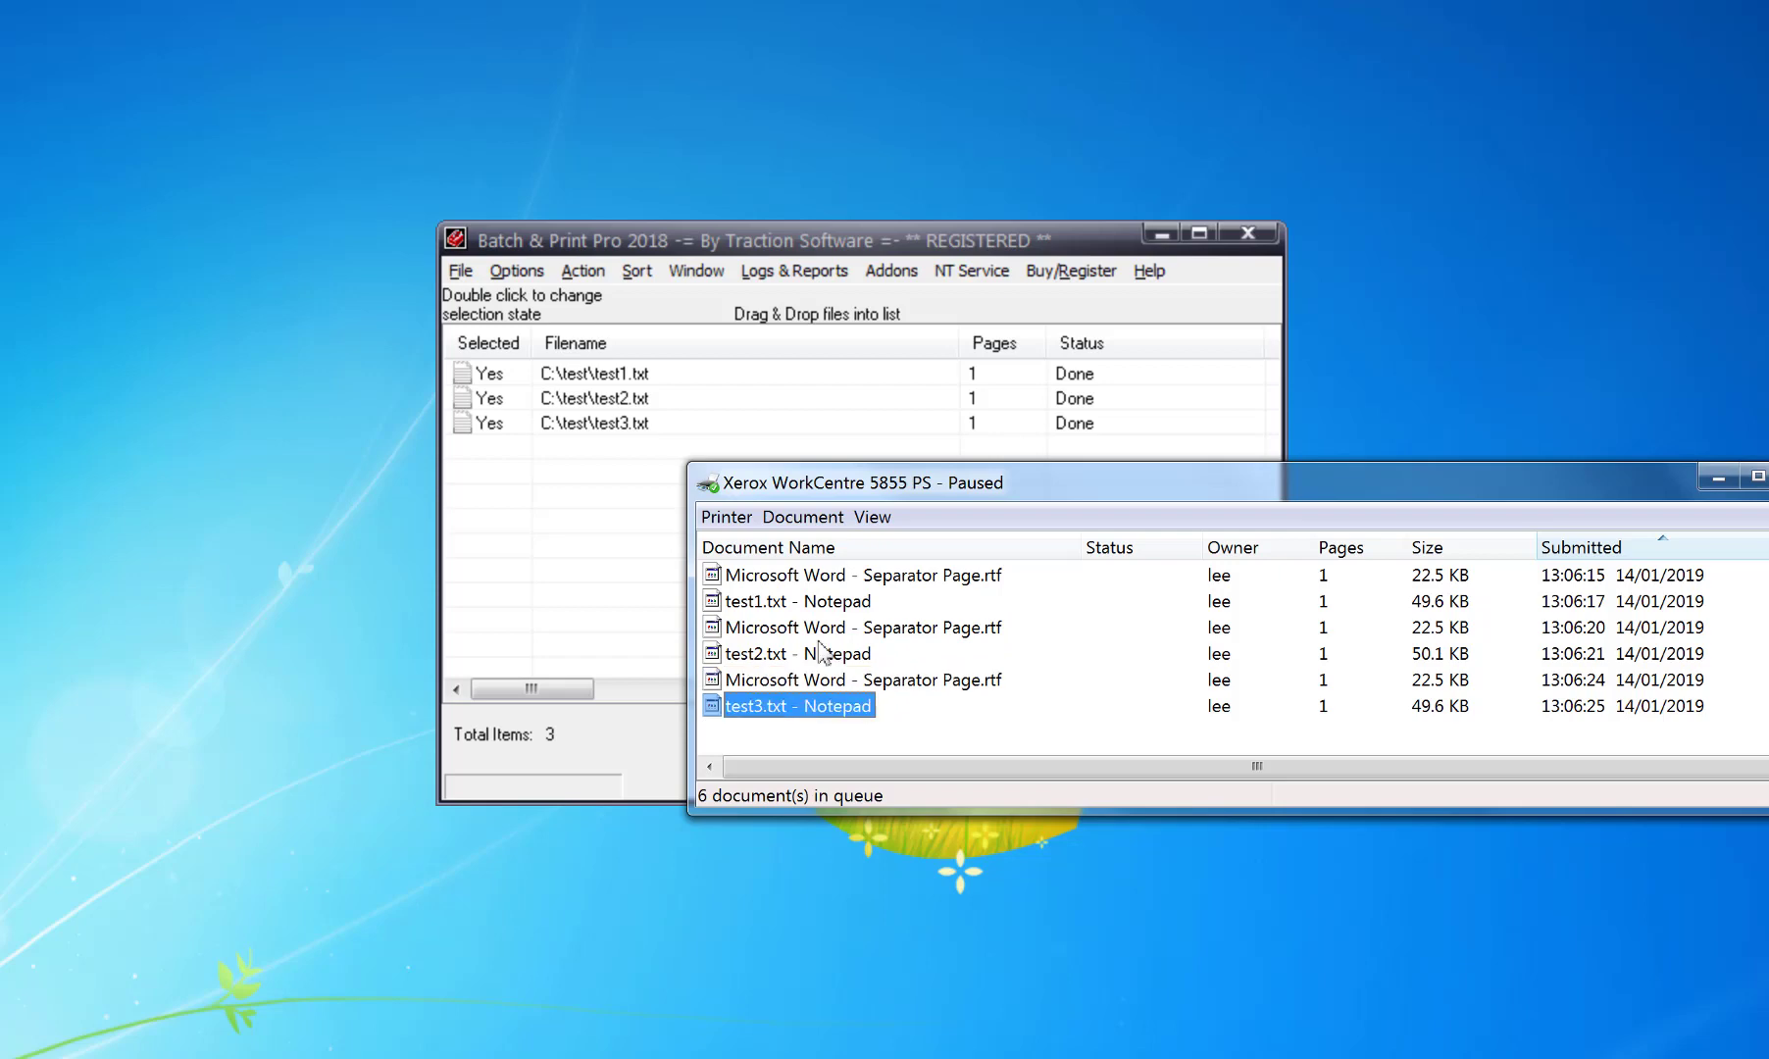
click(534, 282)
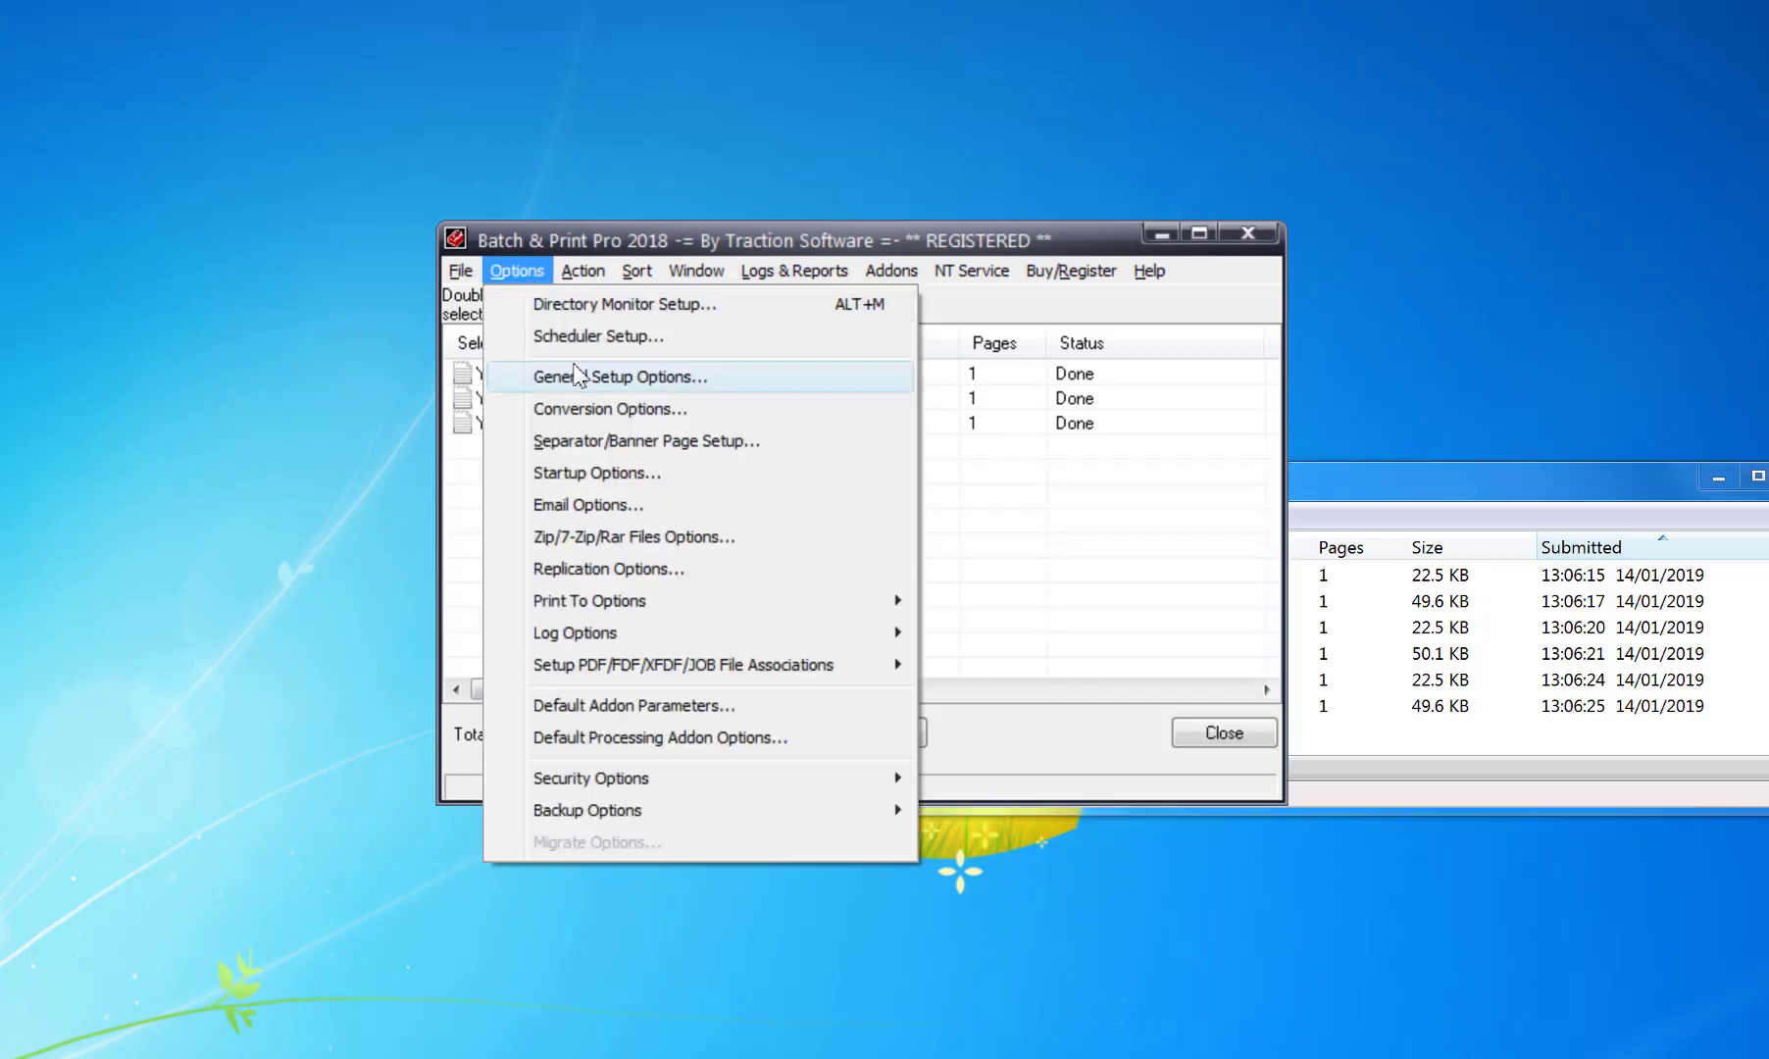
Step: Reopen Separator/Banner Page Setup and inspect the full template and separator page file paths
click(624, 439)
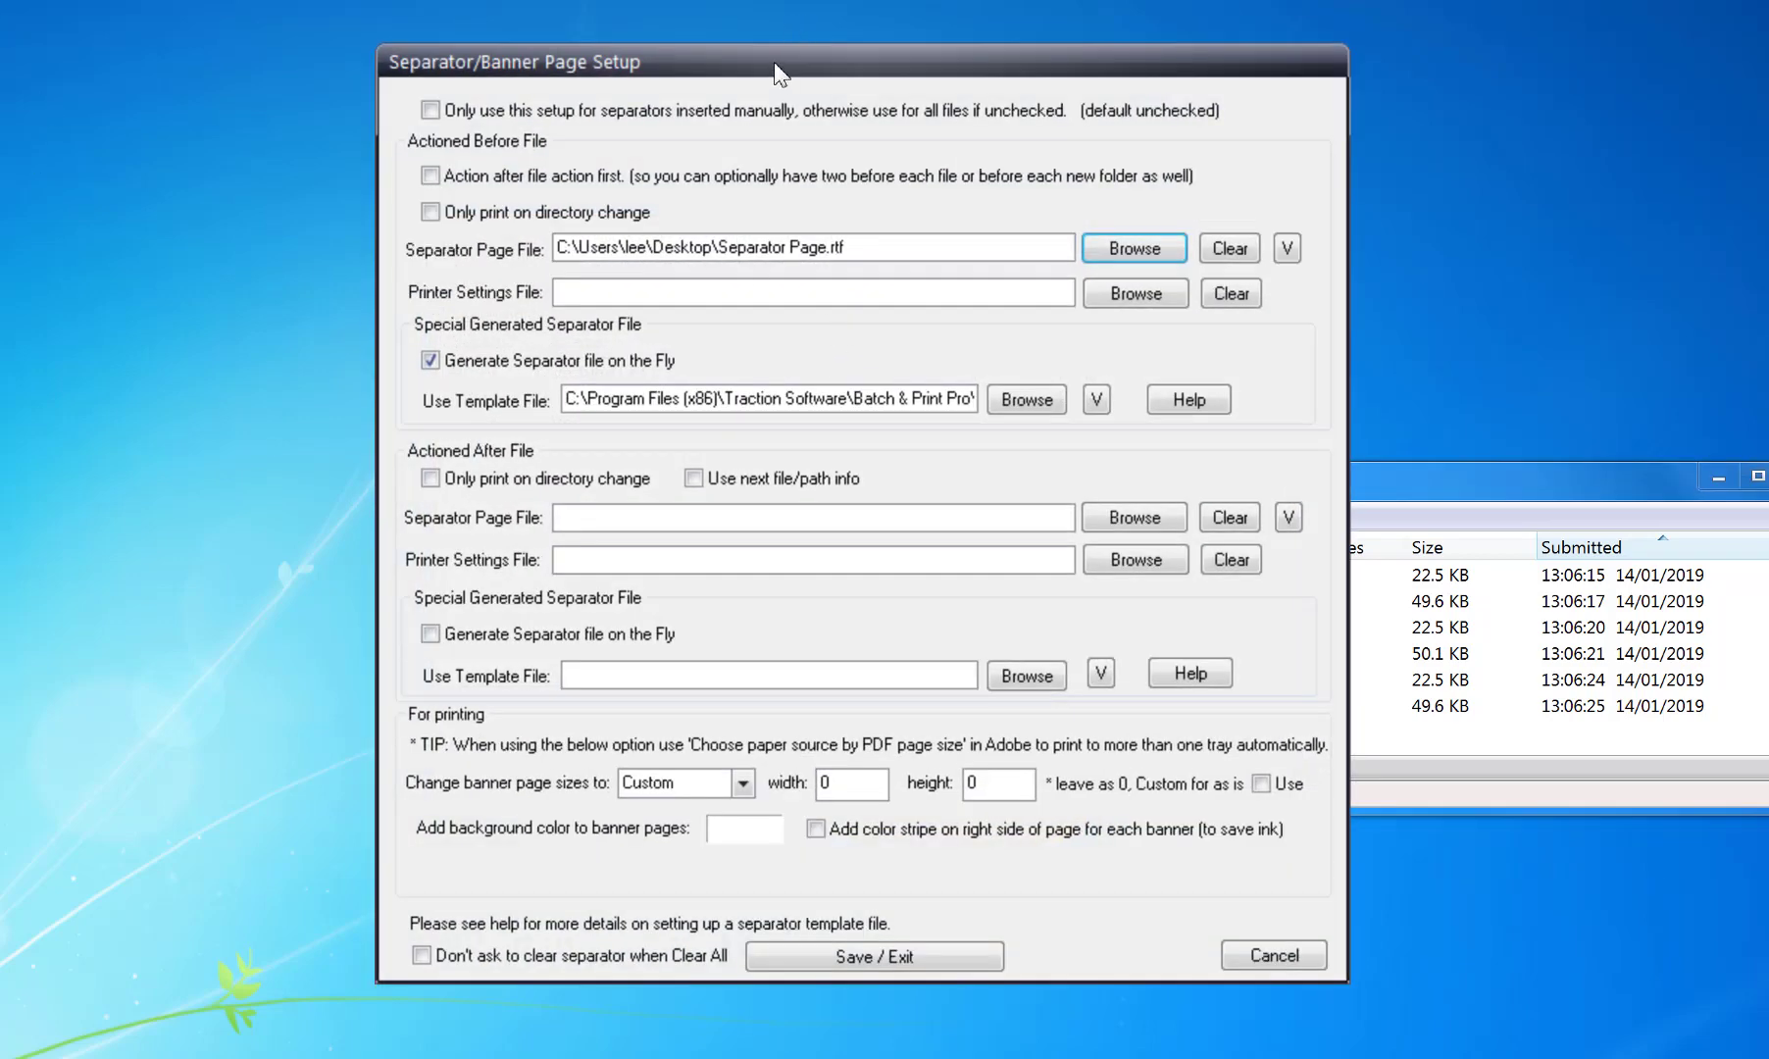
drag(775, 63, 680, 110)
drag(584, 445, 250, 117)
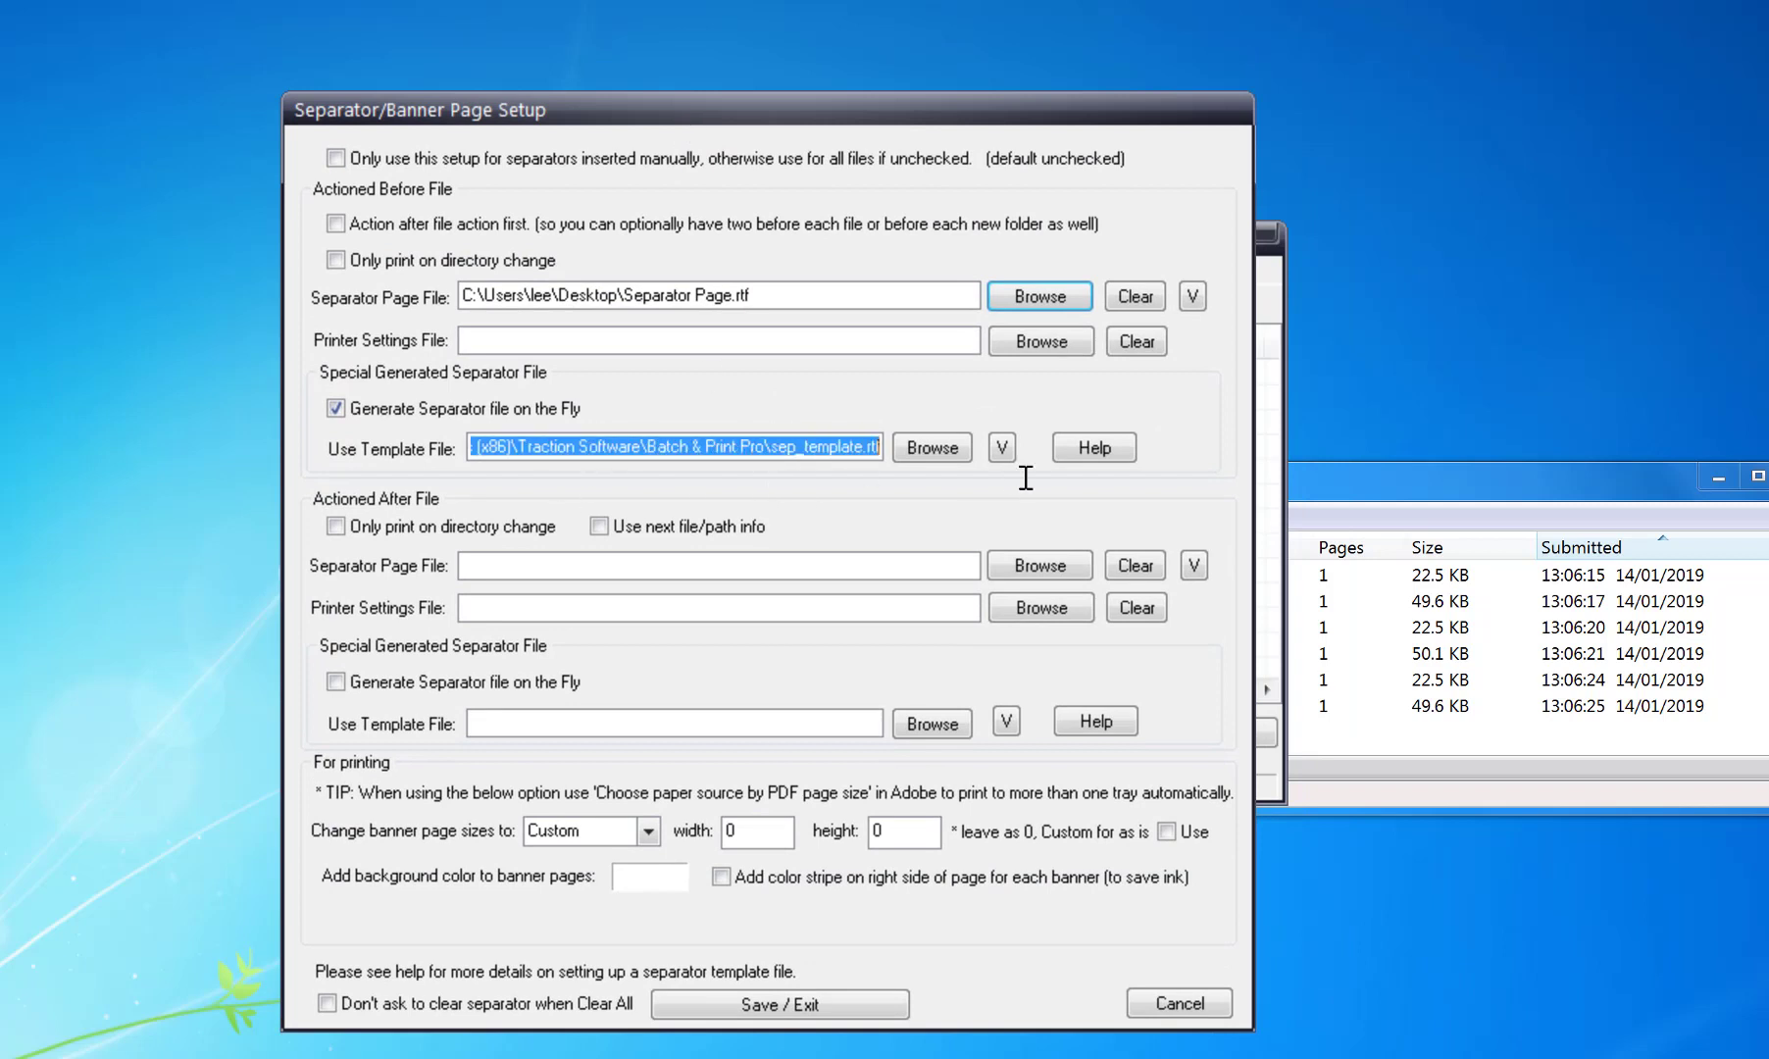
click(837, 448)
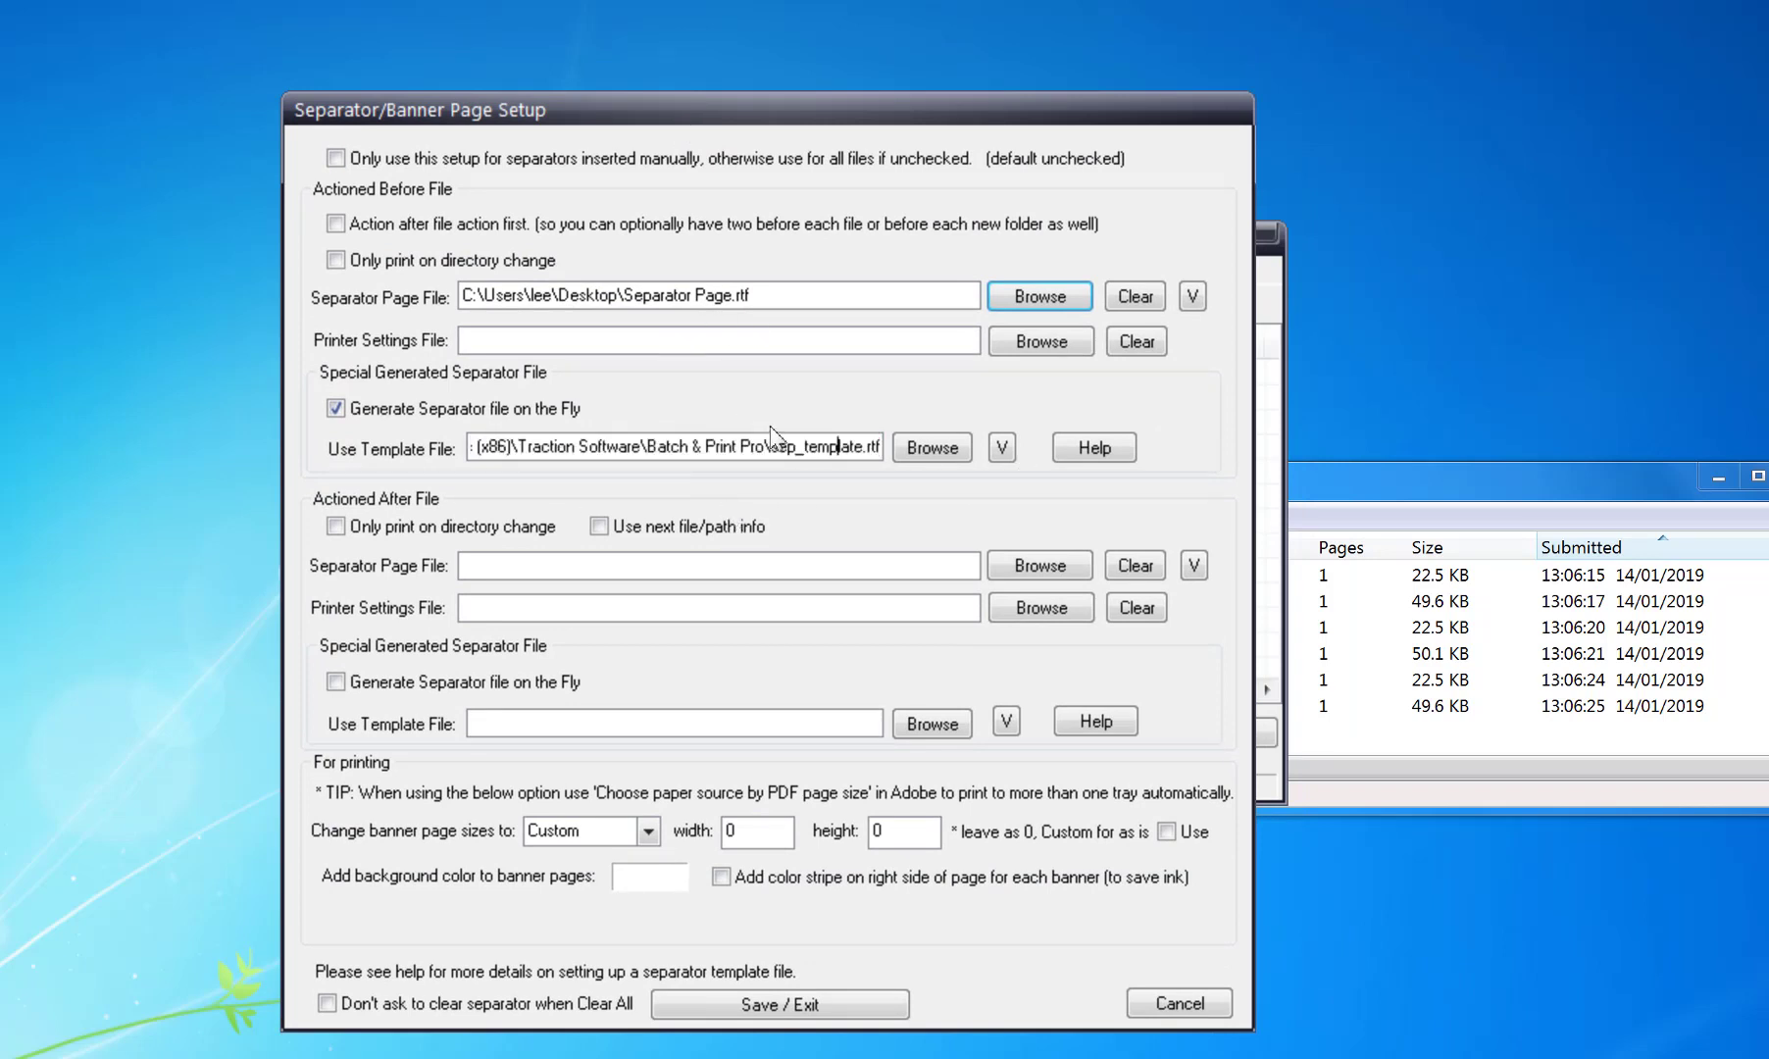
drag(781, 294, 394, 295)
drag(778, 295, 449, 298)
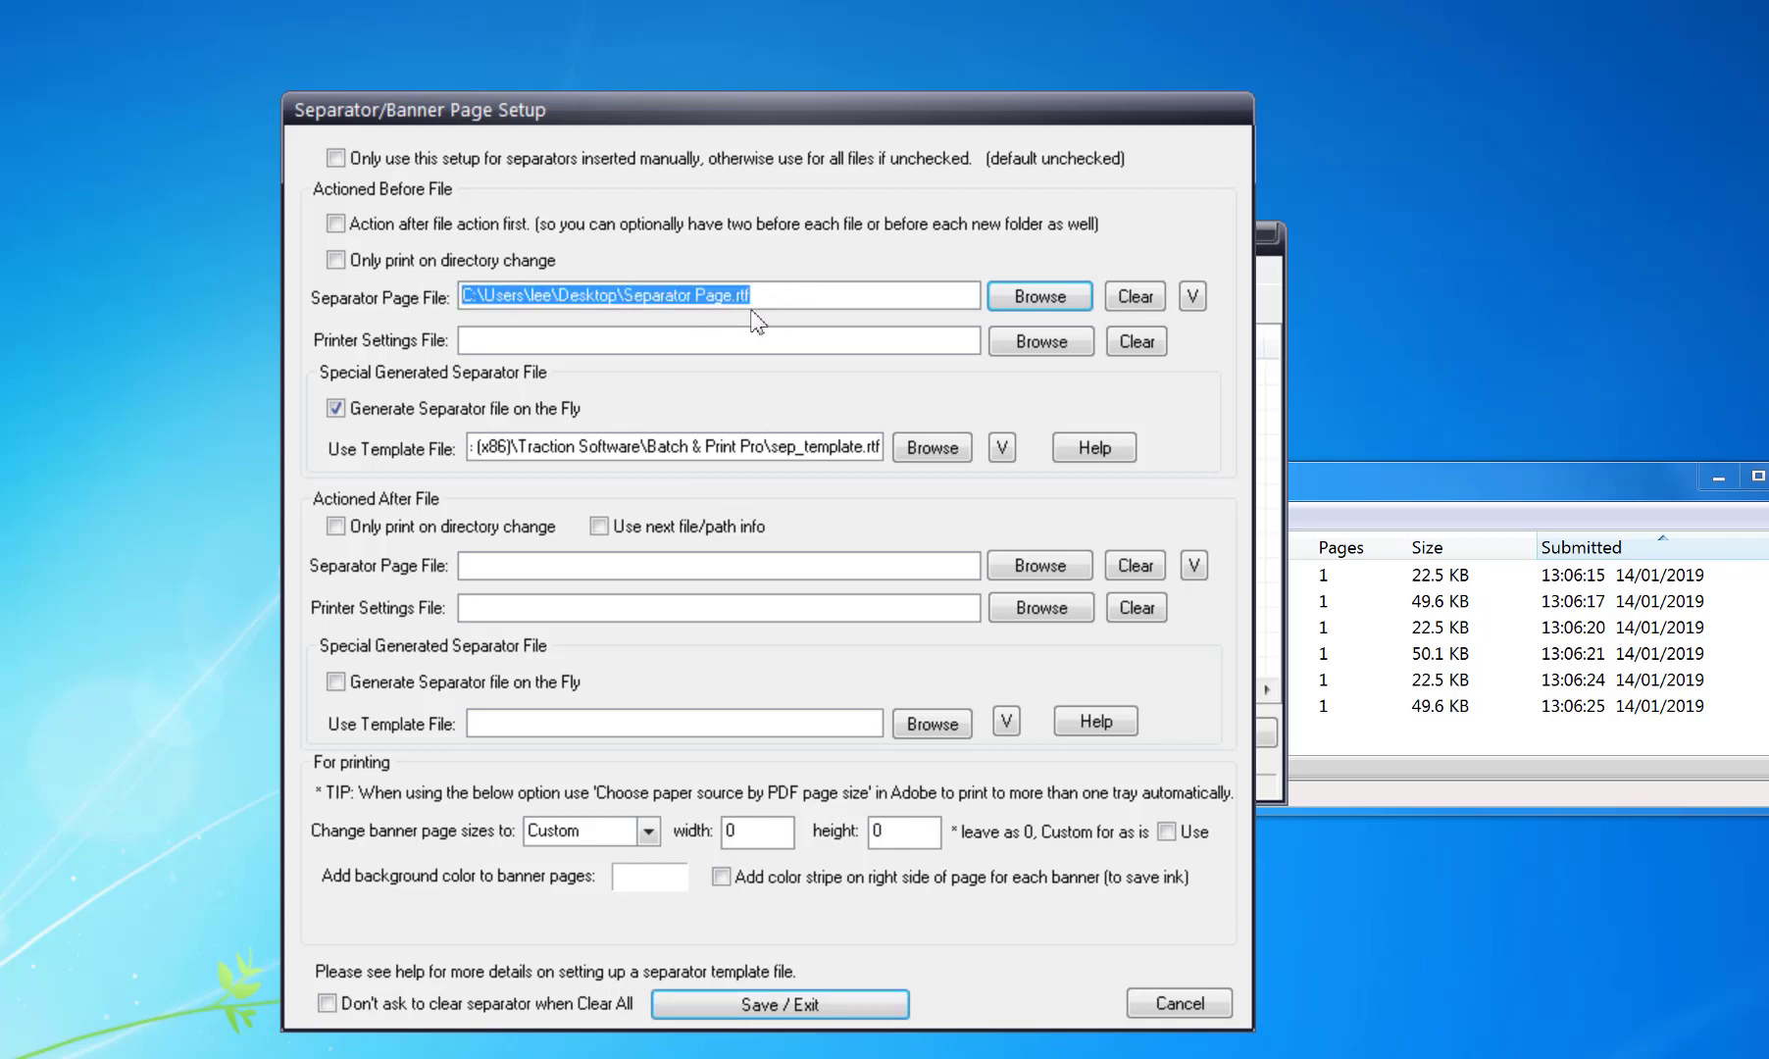
click(868, 293)
Step: Bring the paused print queue forward and close it
click(1378, 474)
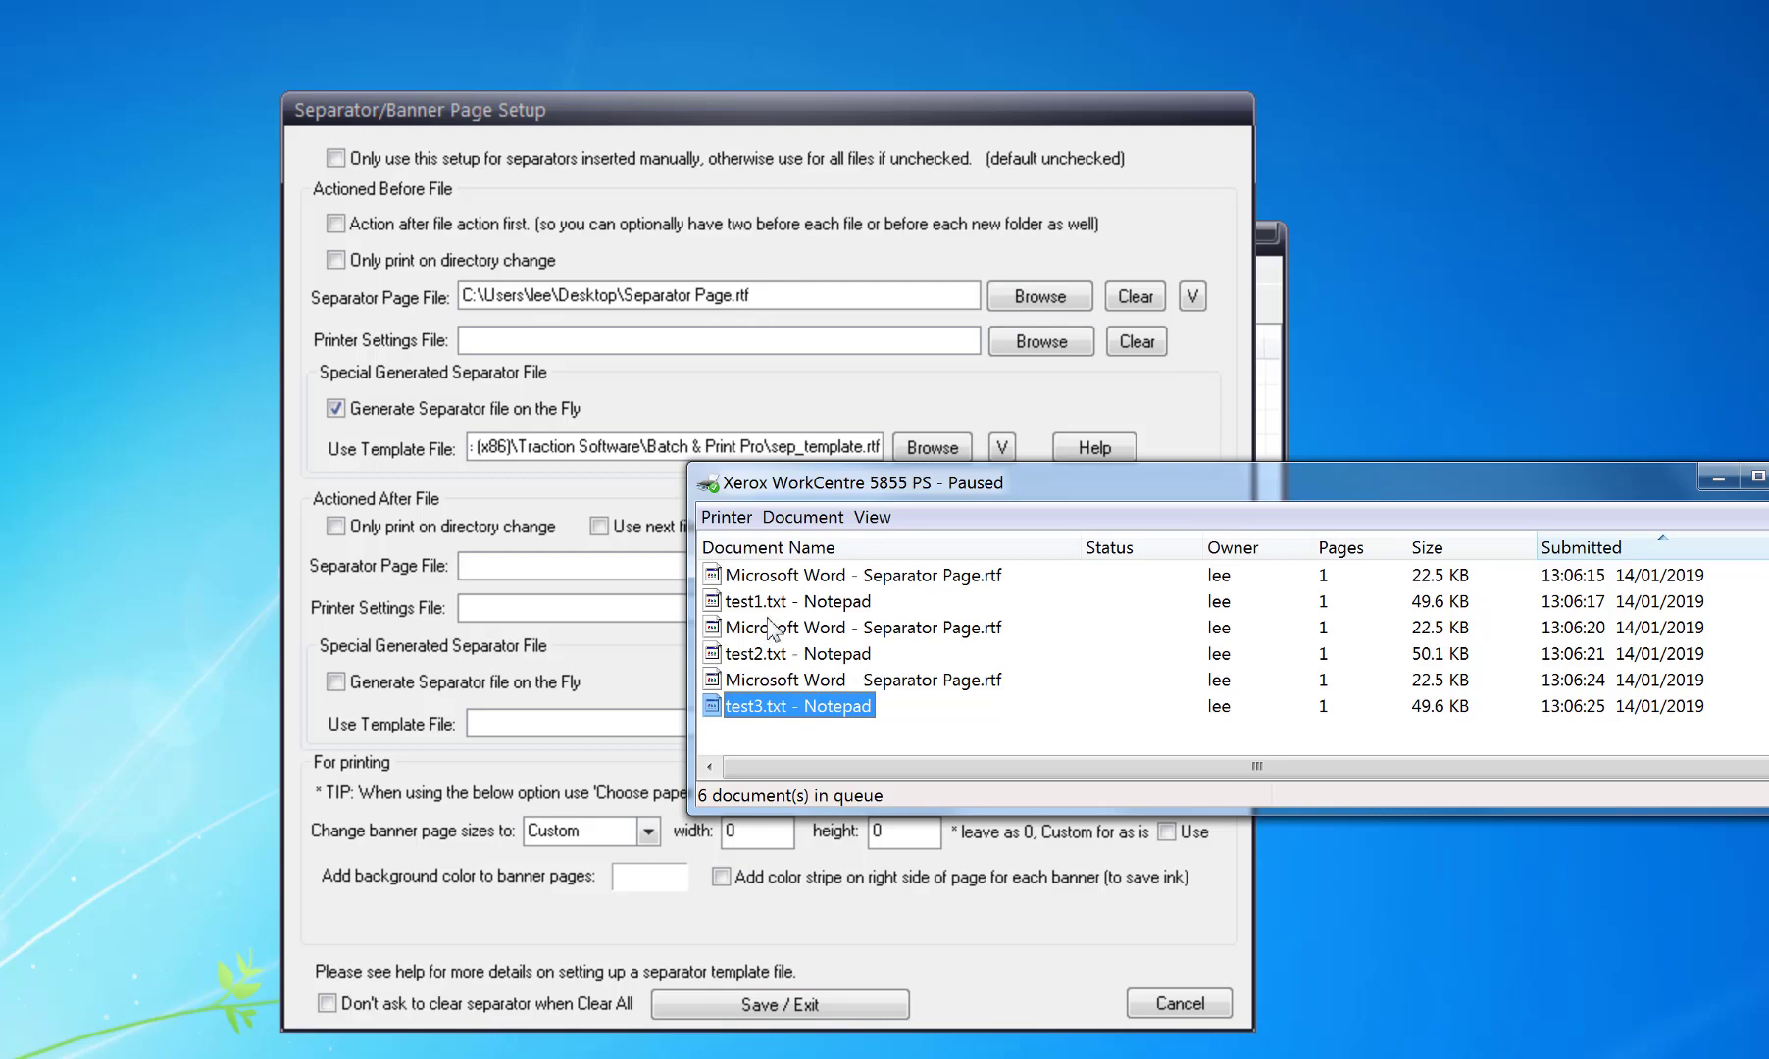
mouse_move(939, 486)
mouse_down()
mouse_move(668, 342)
mouse_move(775, 363)
mouse_up()
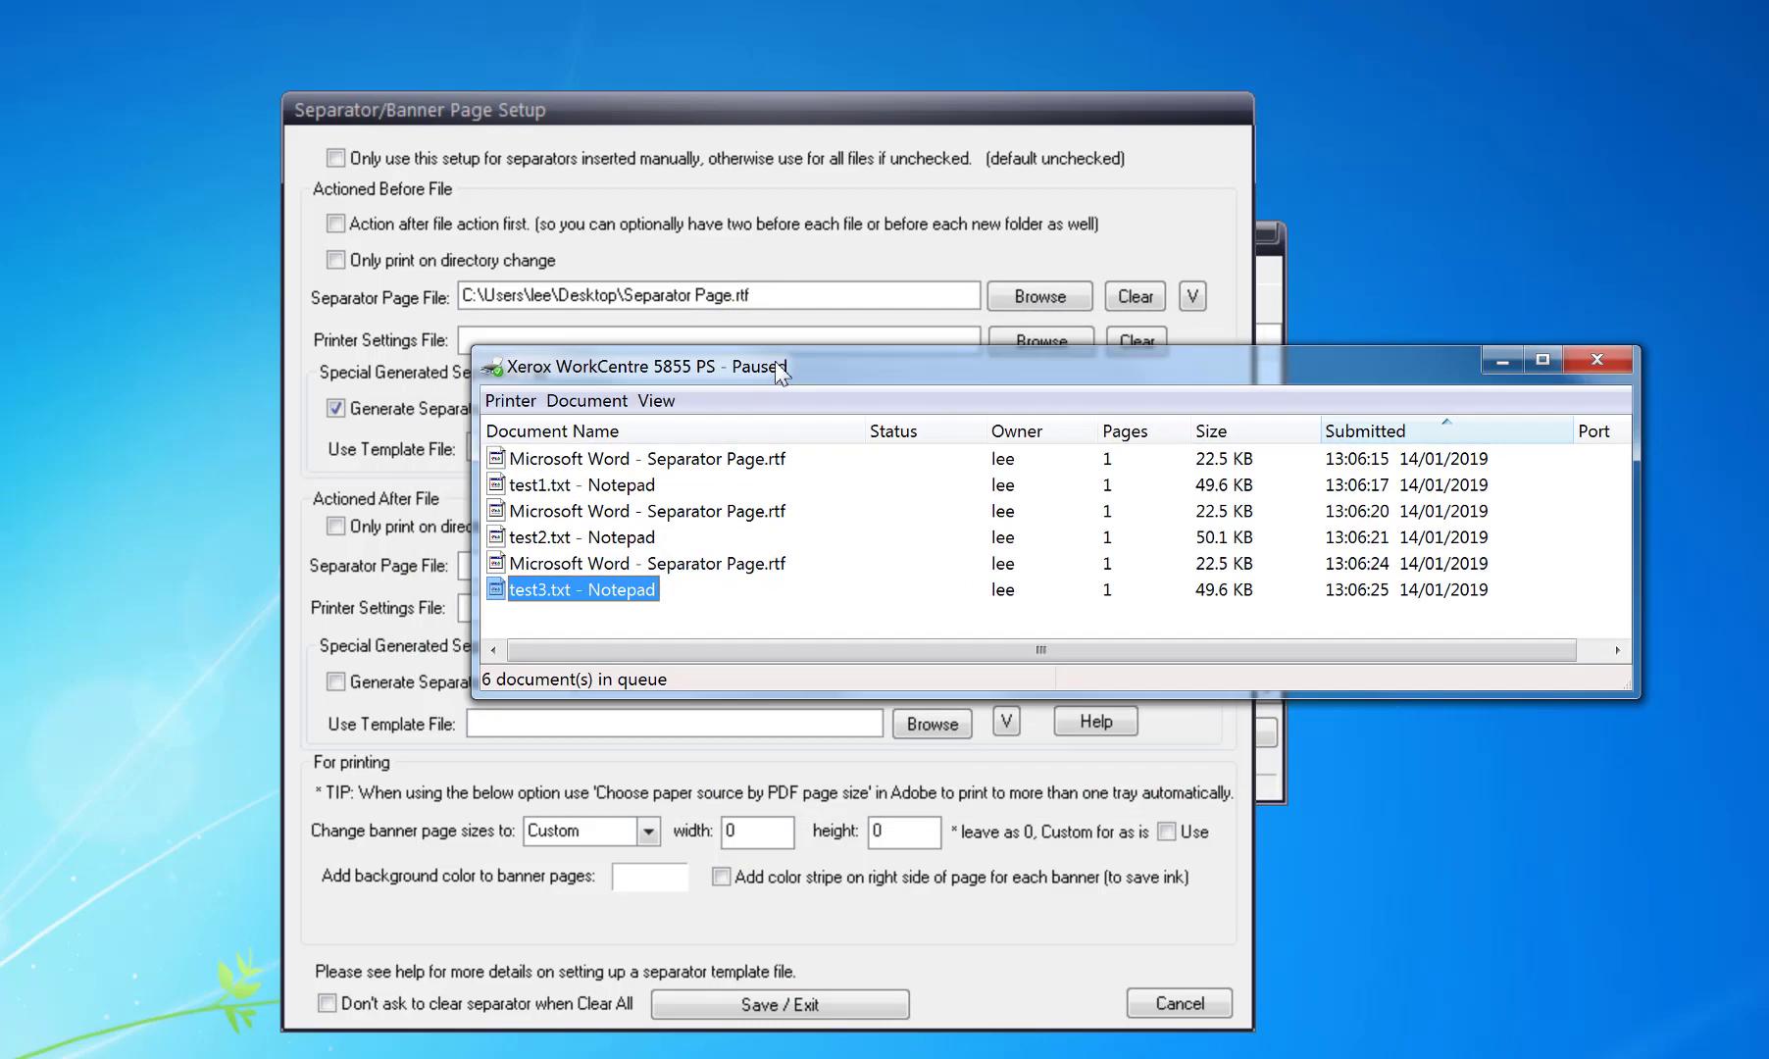
click(1596, 357)
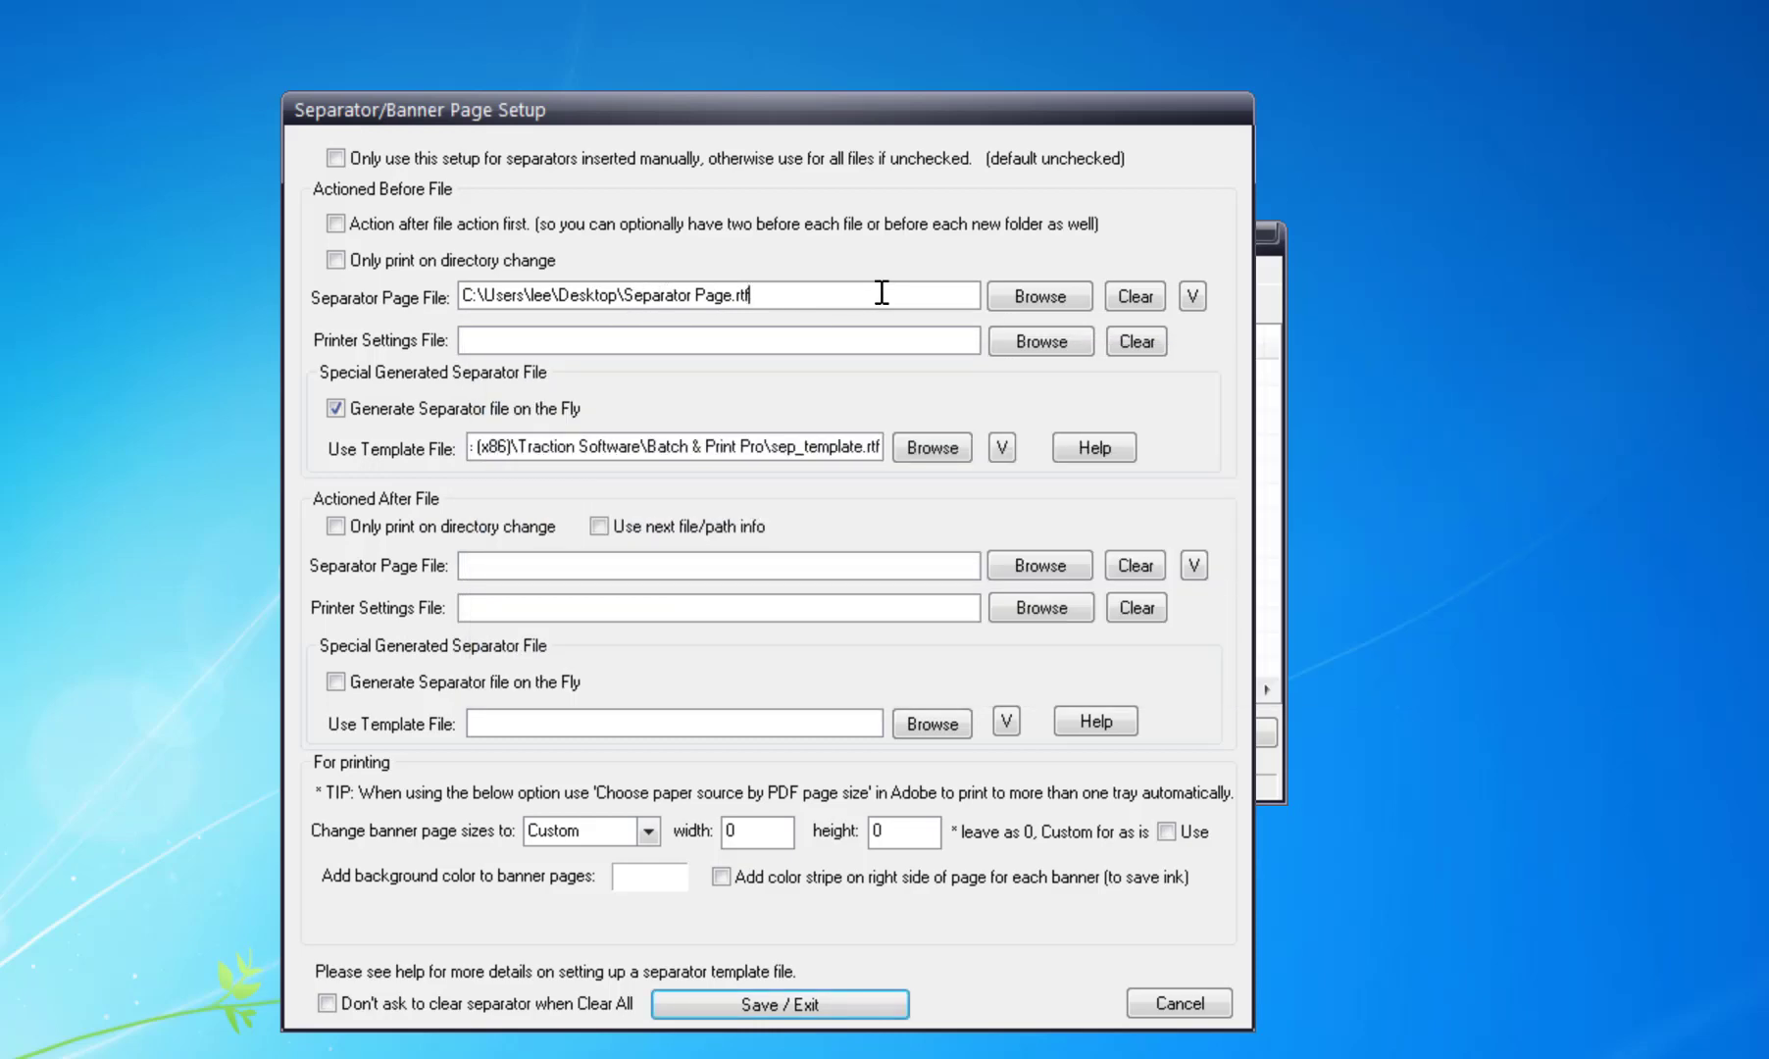
Step: Close the separator setup and go to Directory Monitor Setup from Options
click(885, 1004)
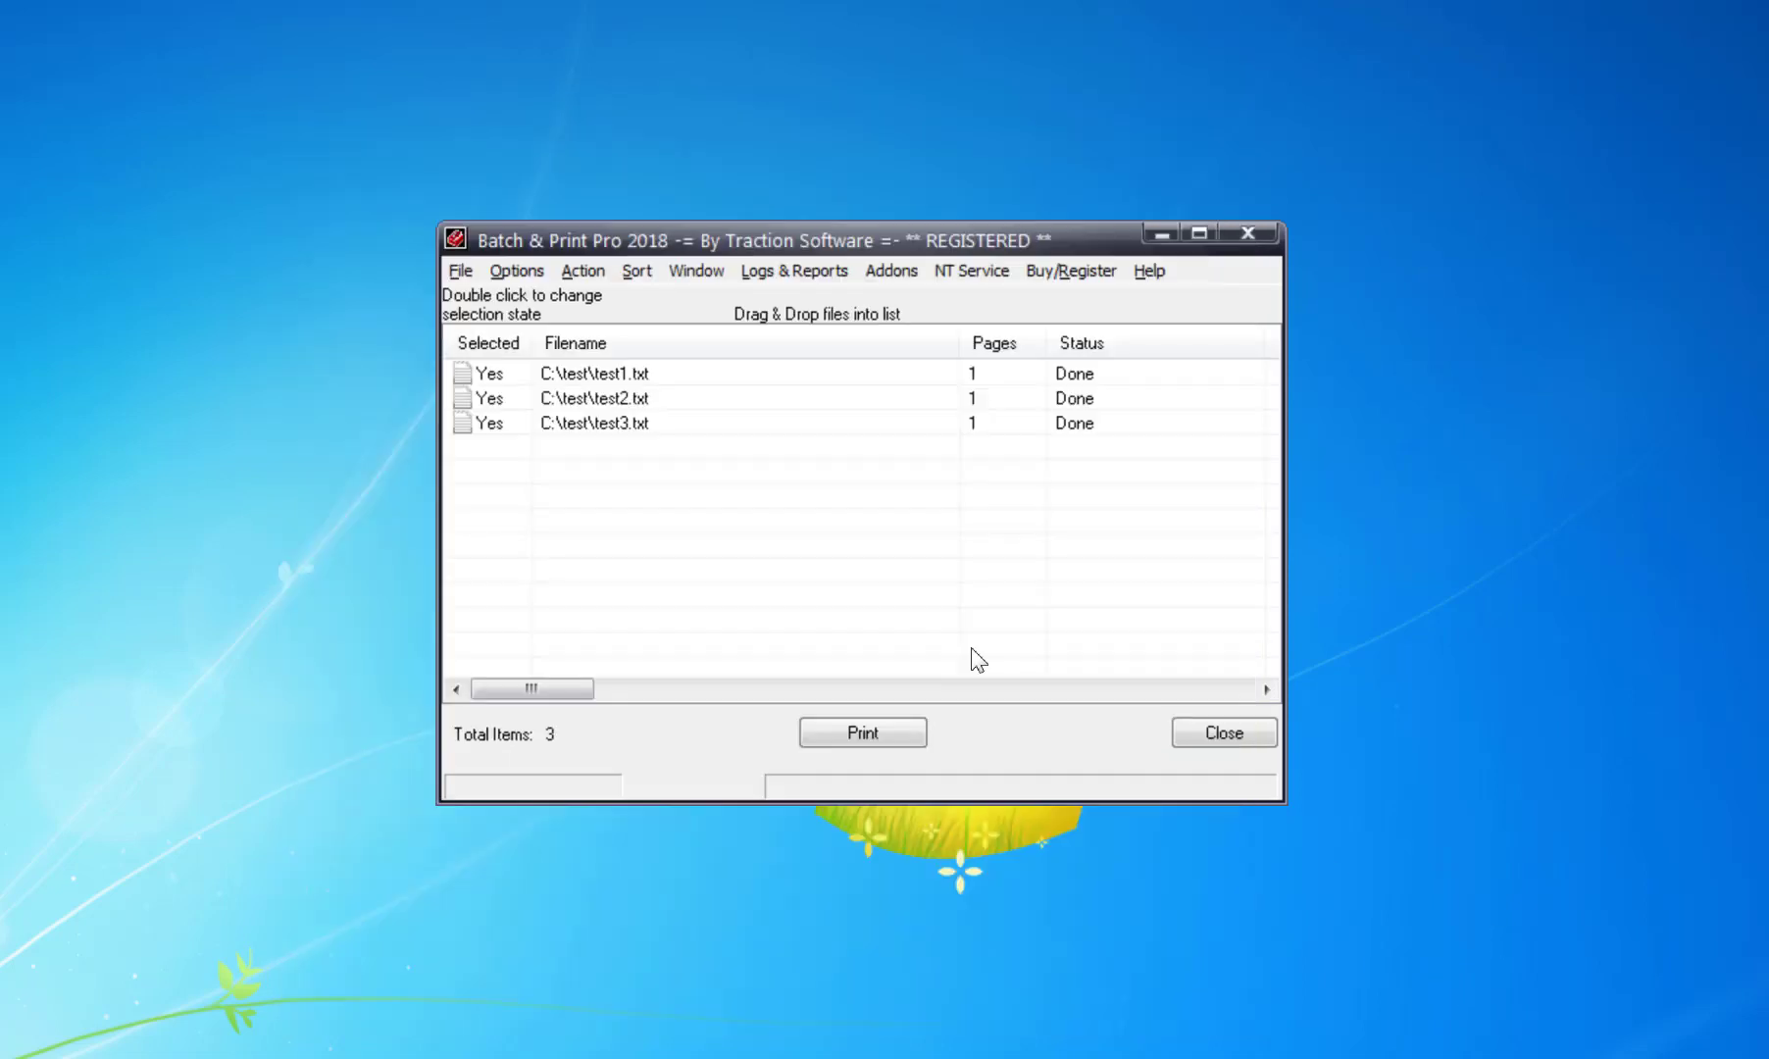
click(537, 267)
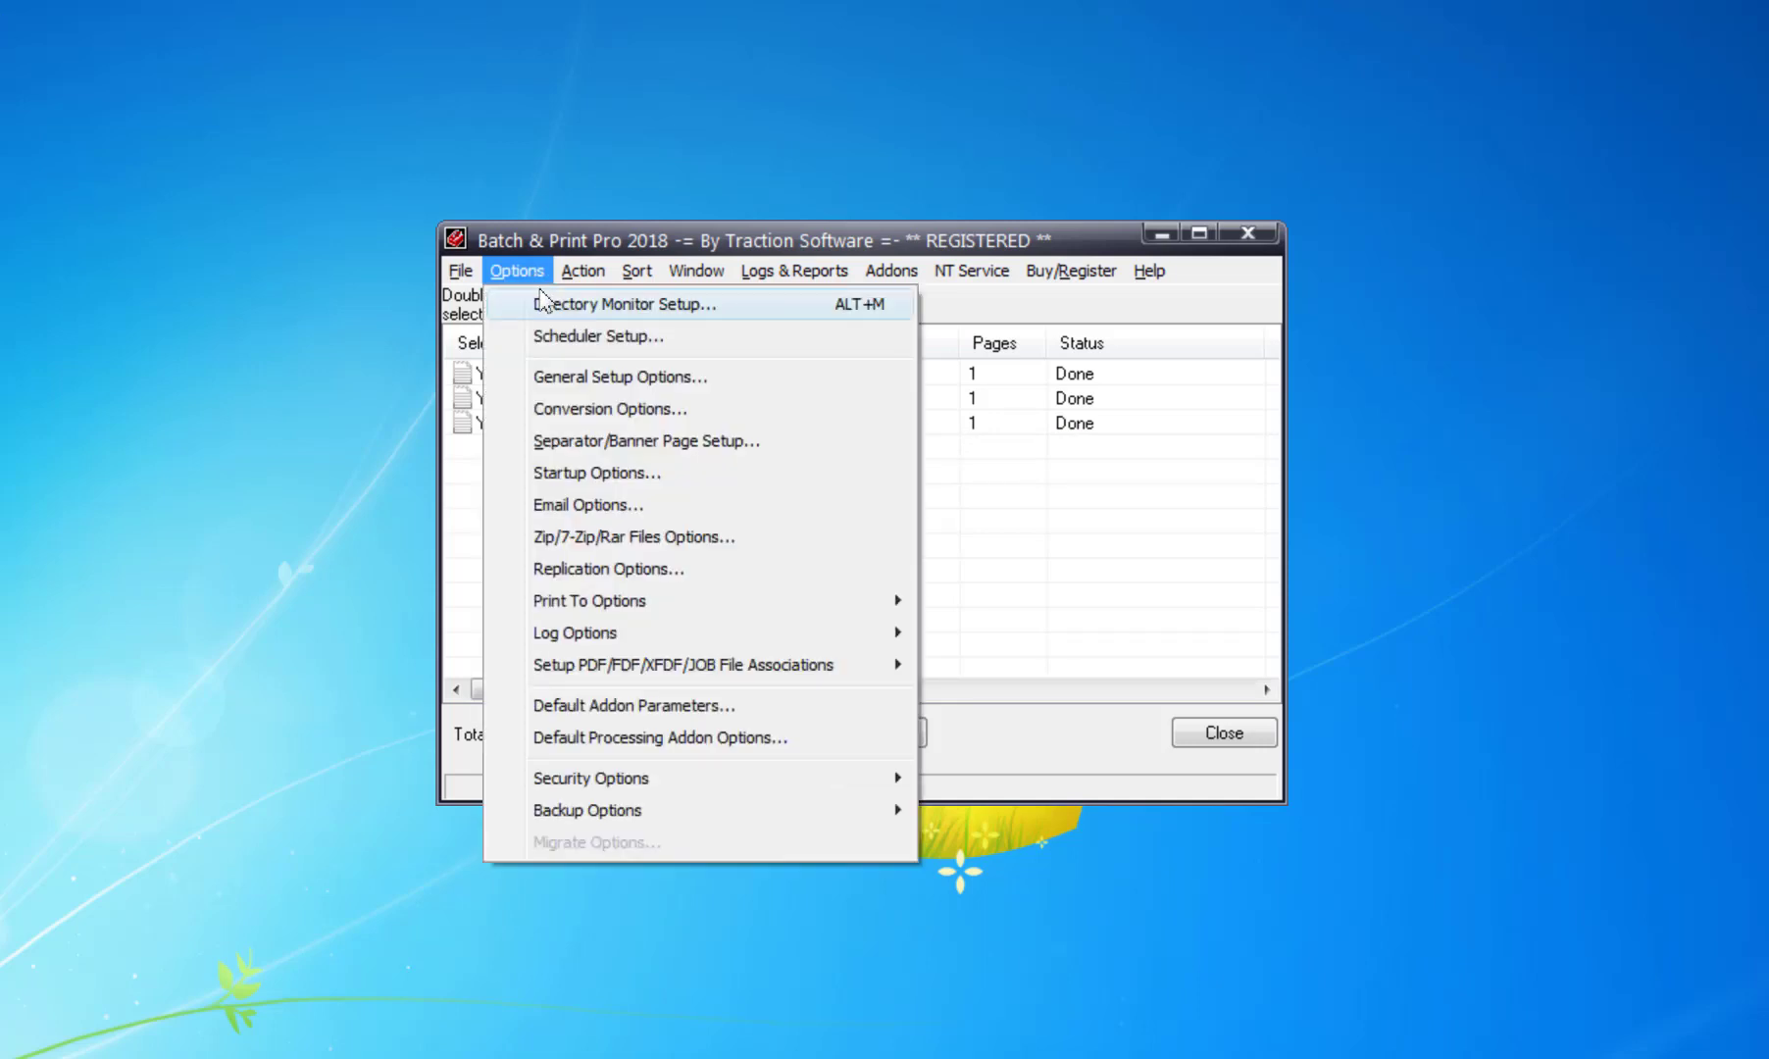
click(543, 303)
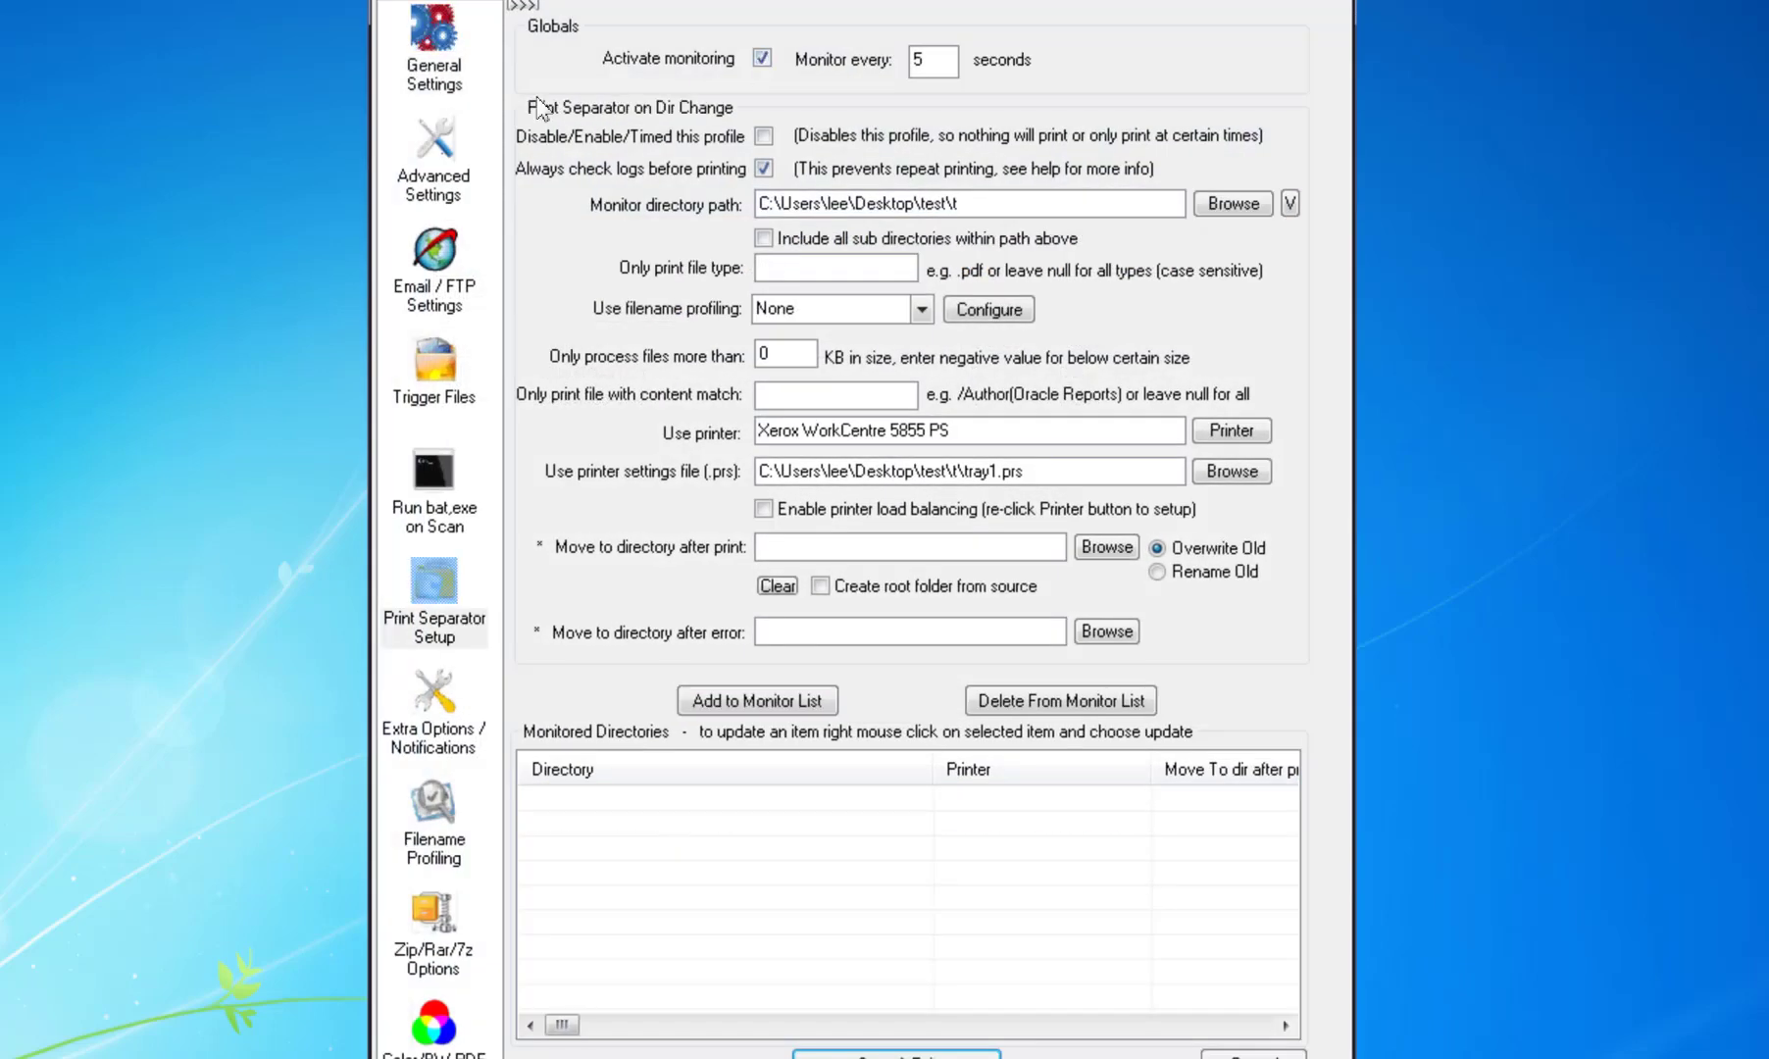
Step: In Print Separator Setup, tick Use separator per file setup with Generate on the Fly, then save both dialogs
click(436, 588)
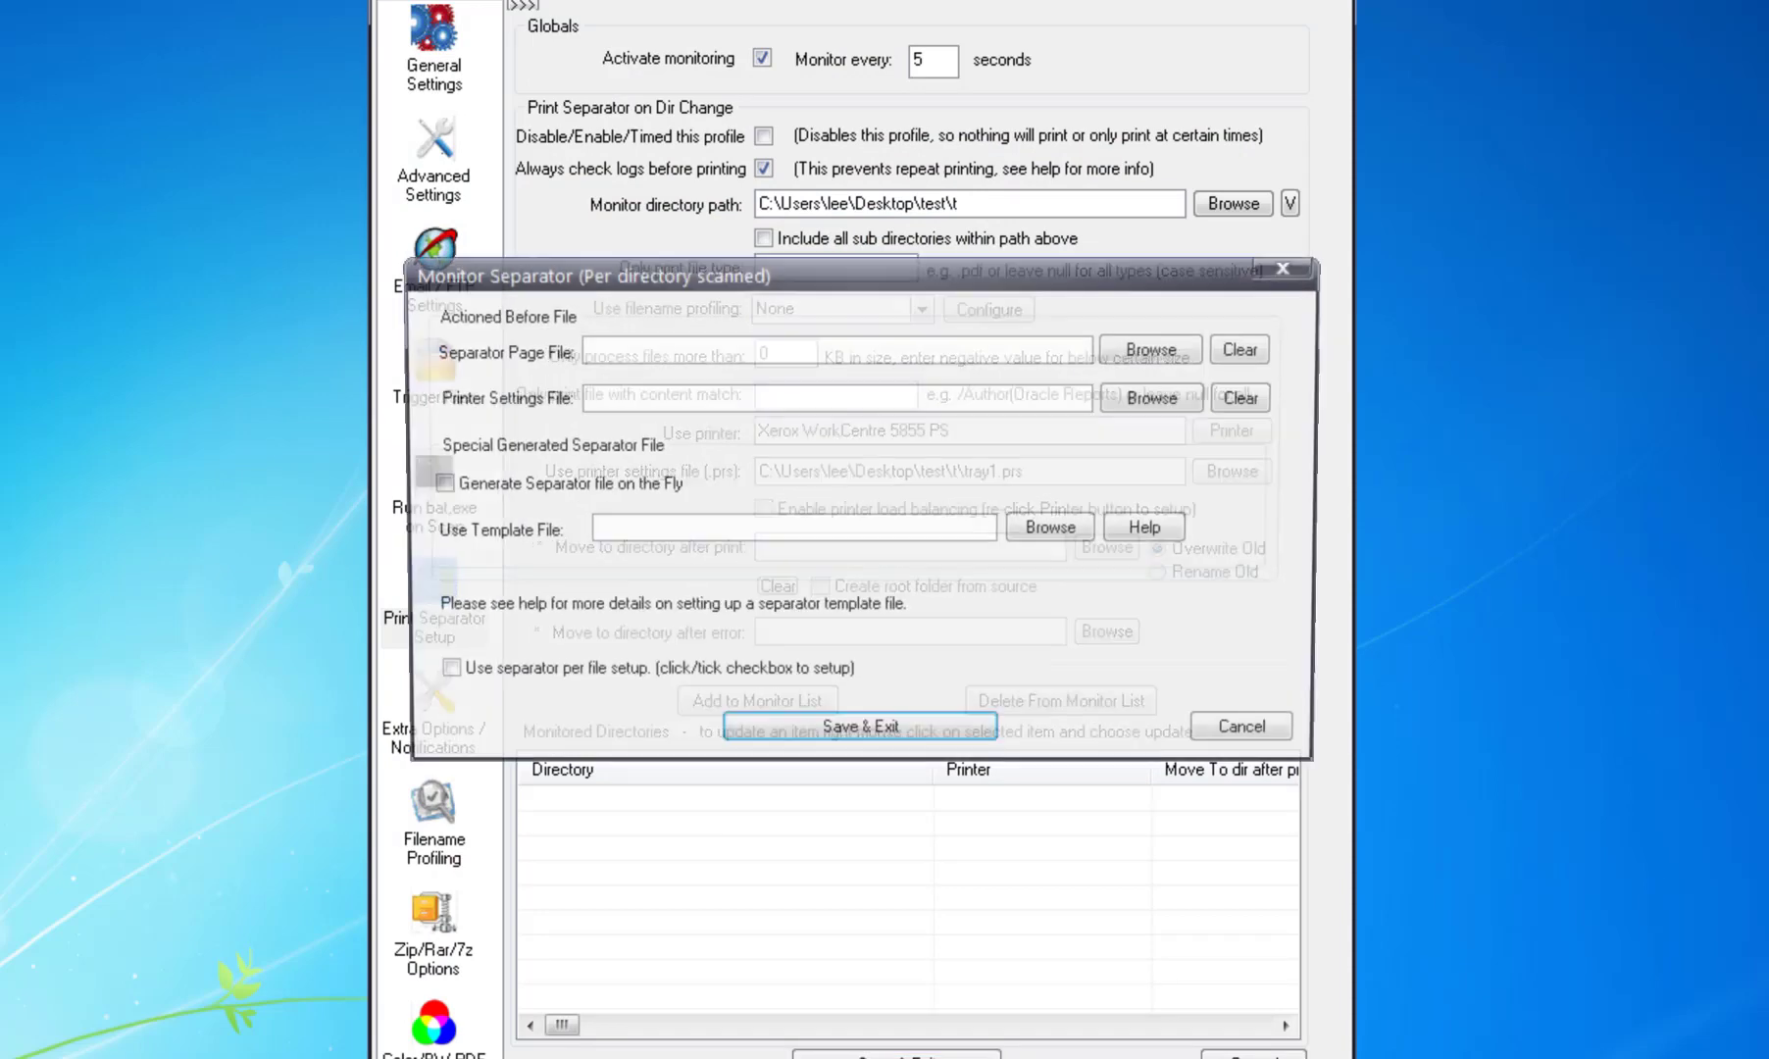
click(437, 674)
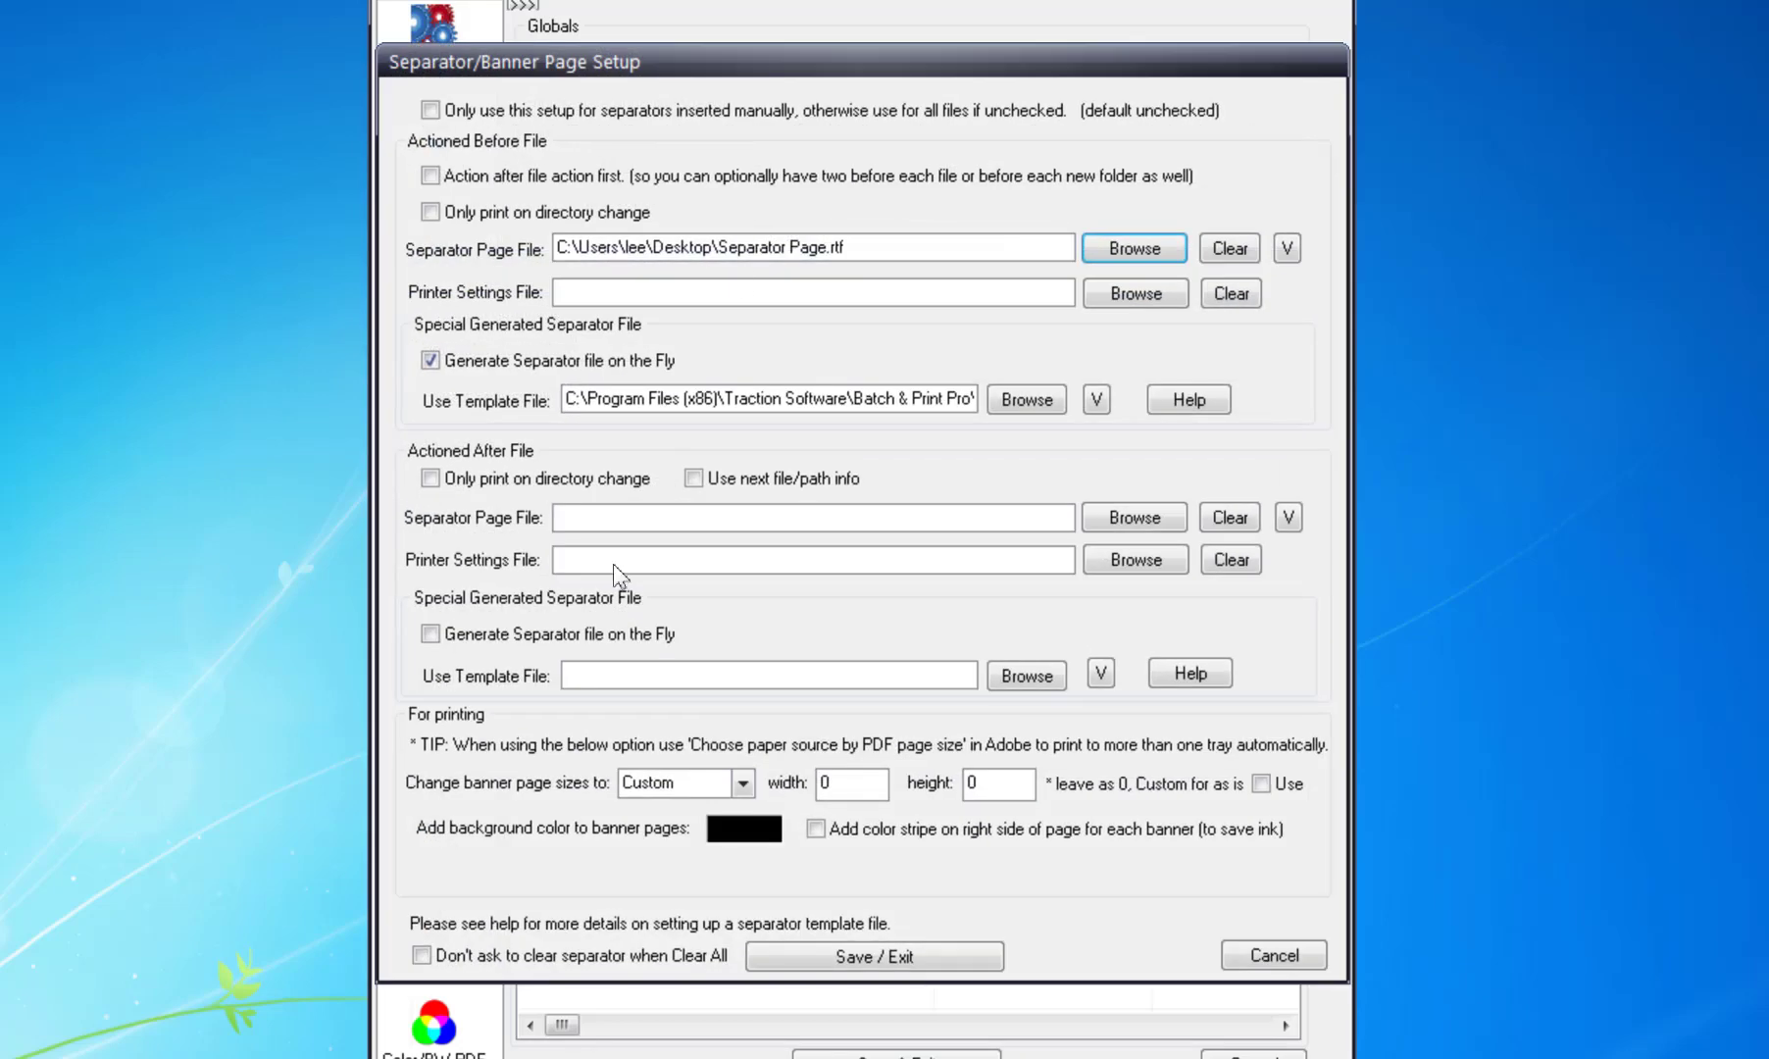
click(430, 360)
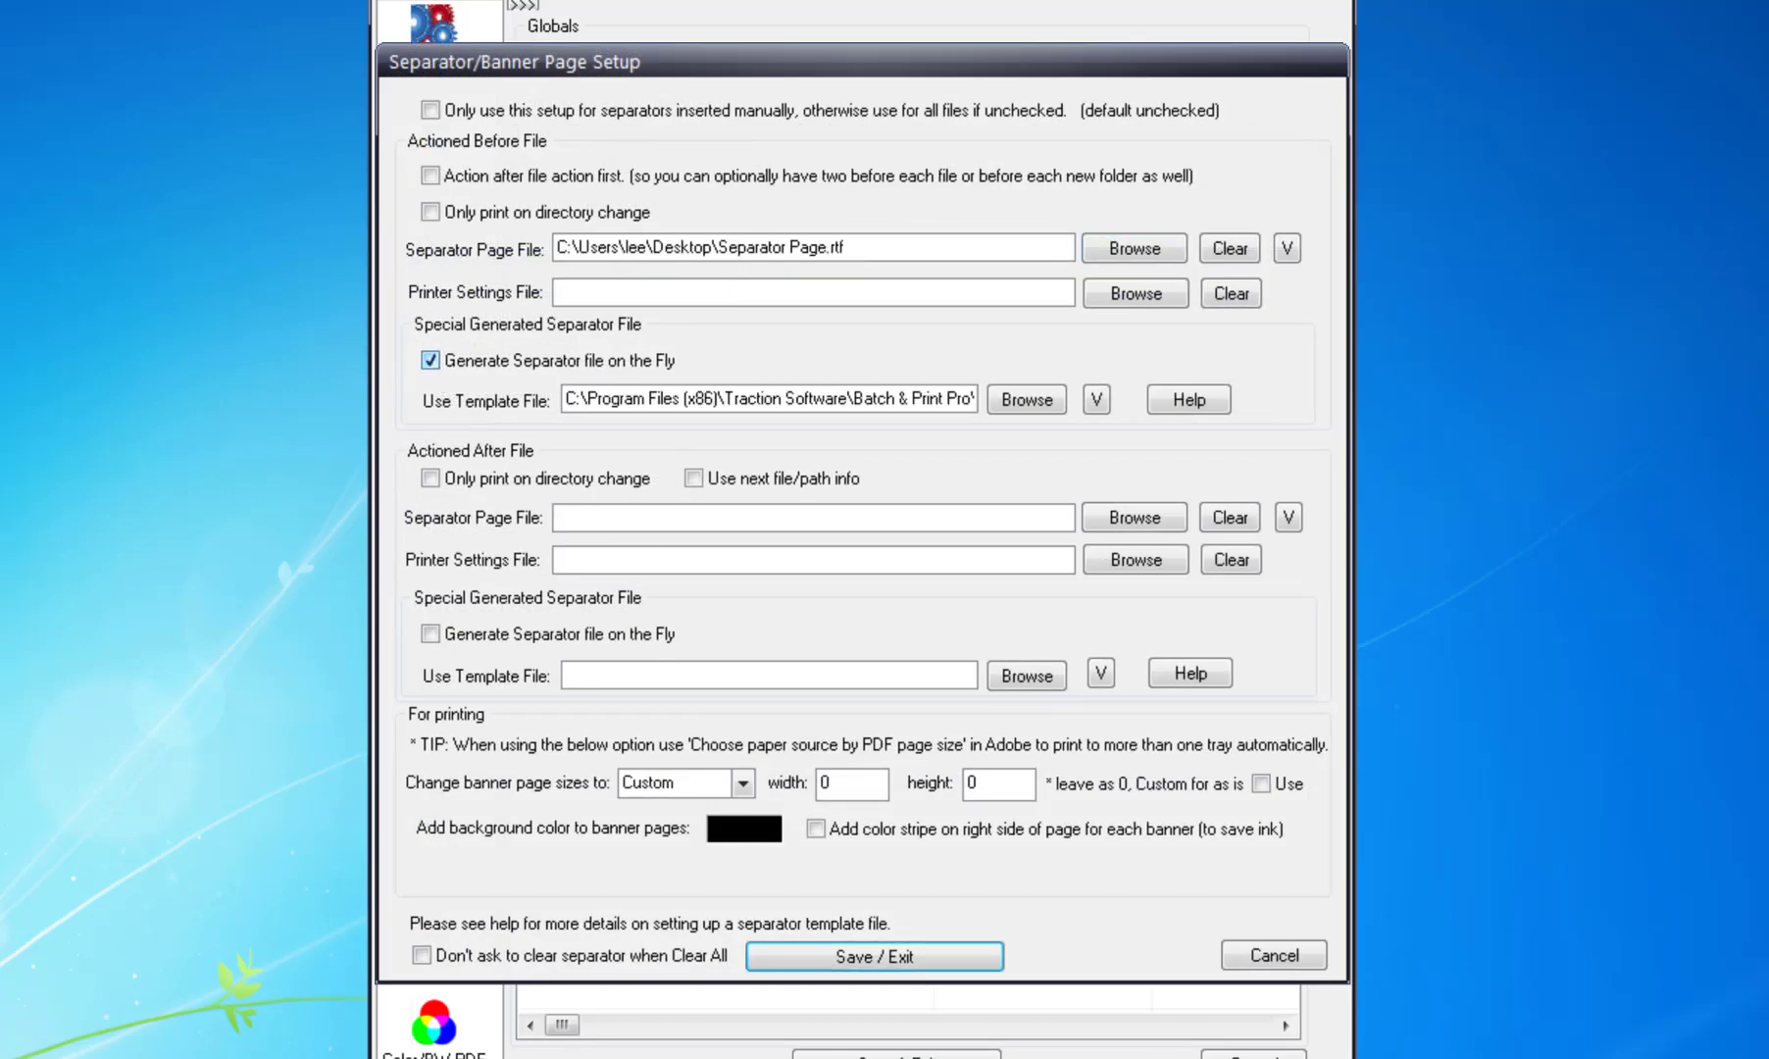
click(917, 962)
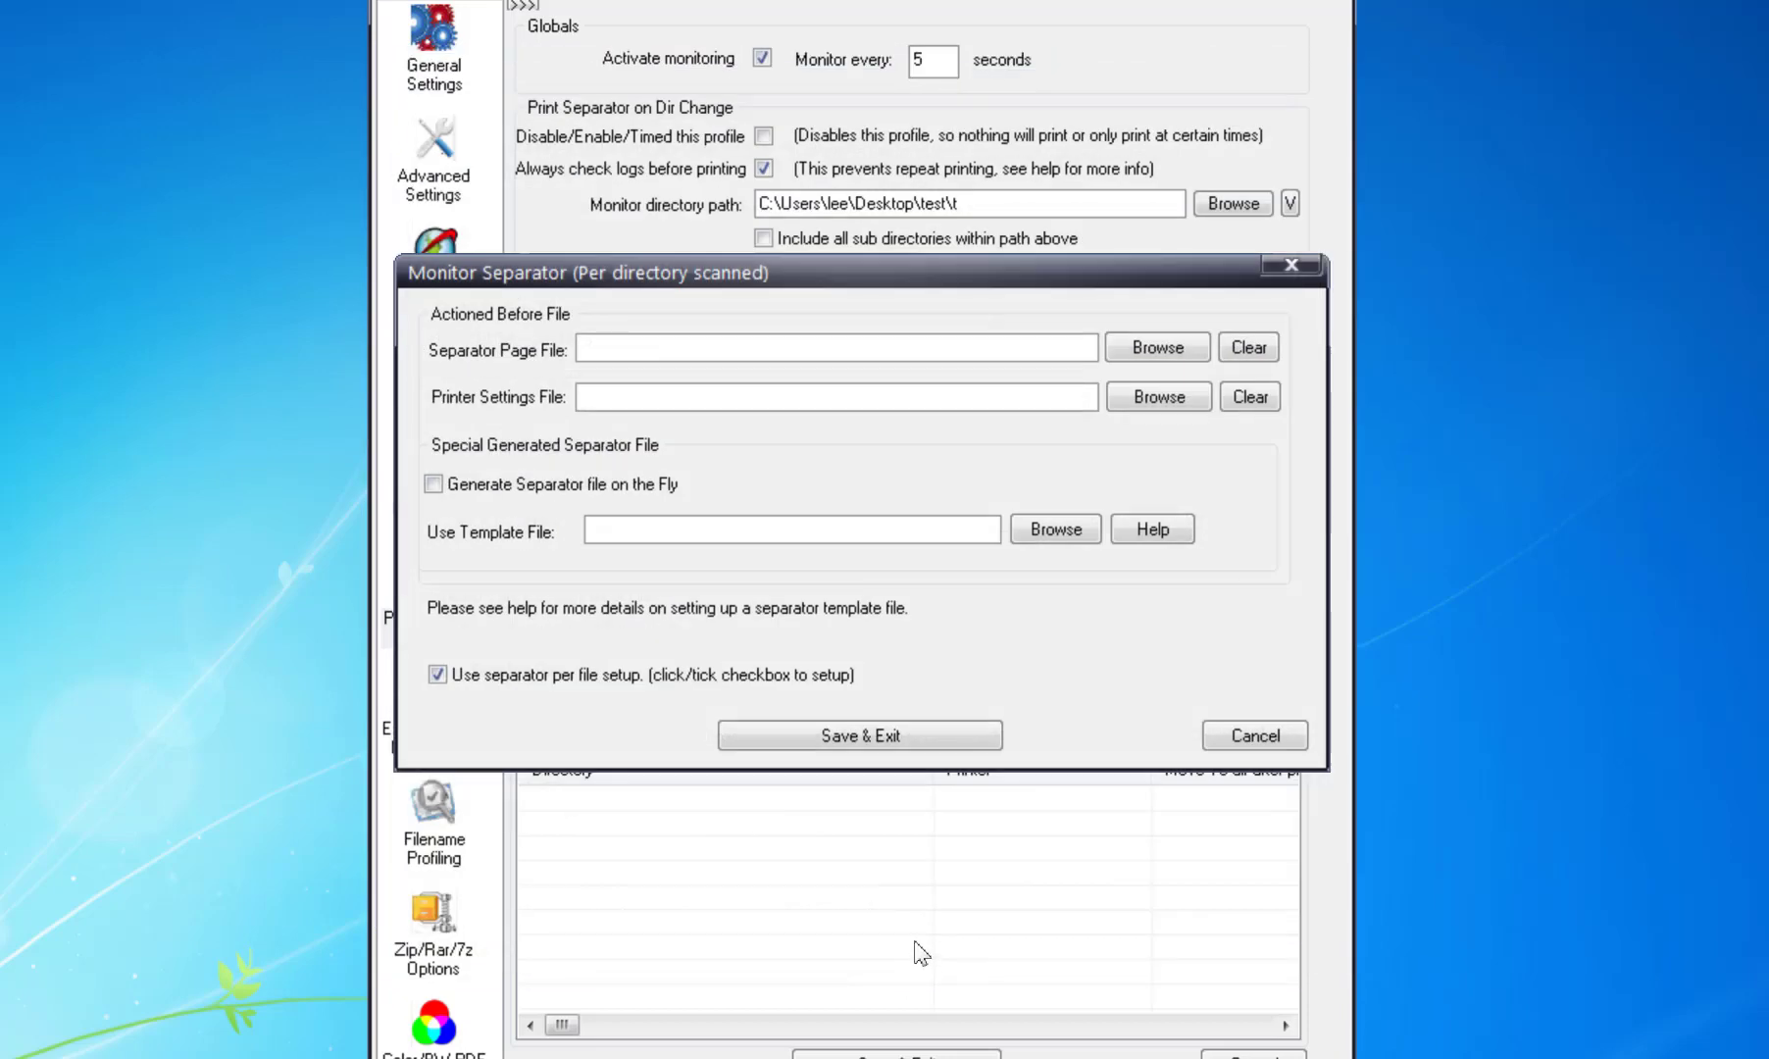
click(937, 727)
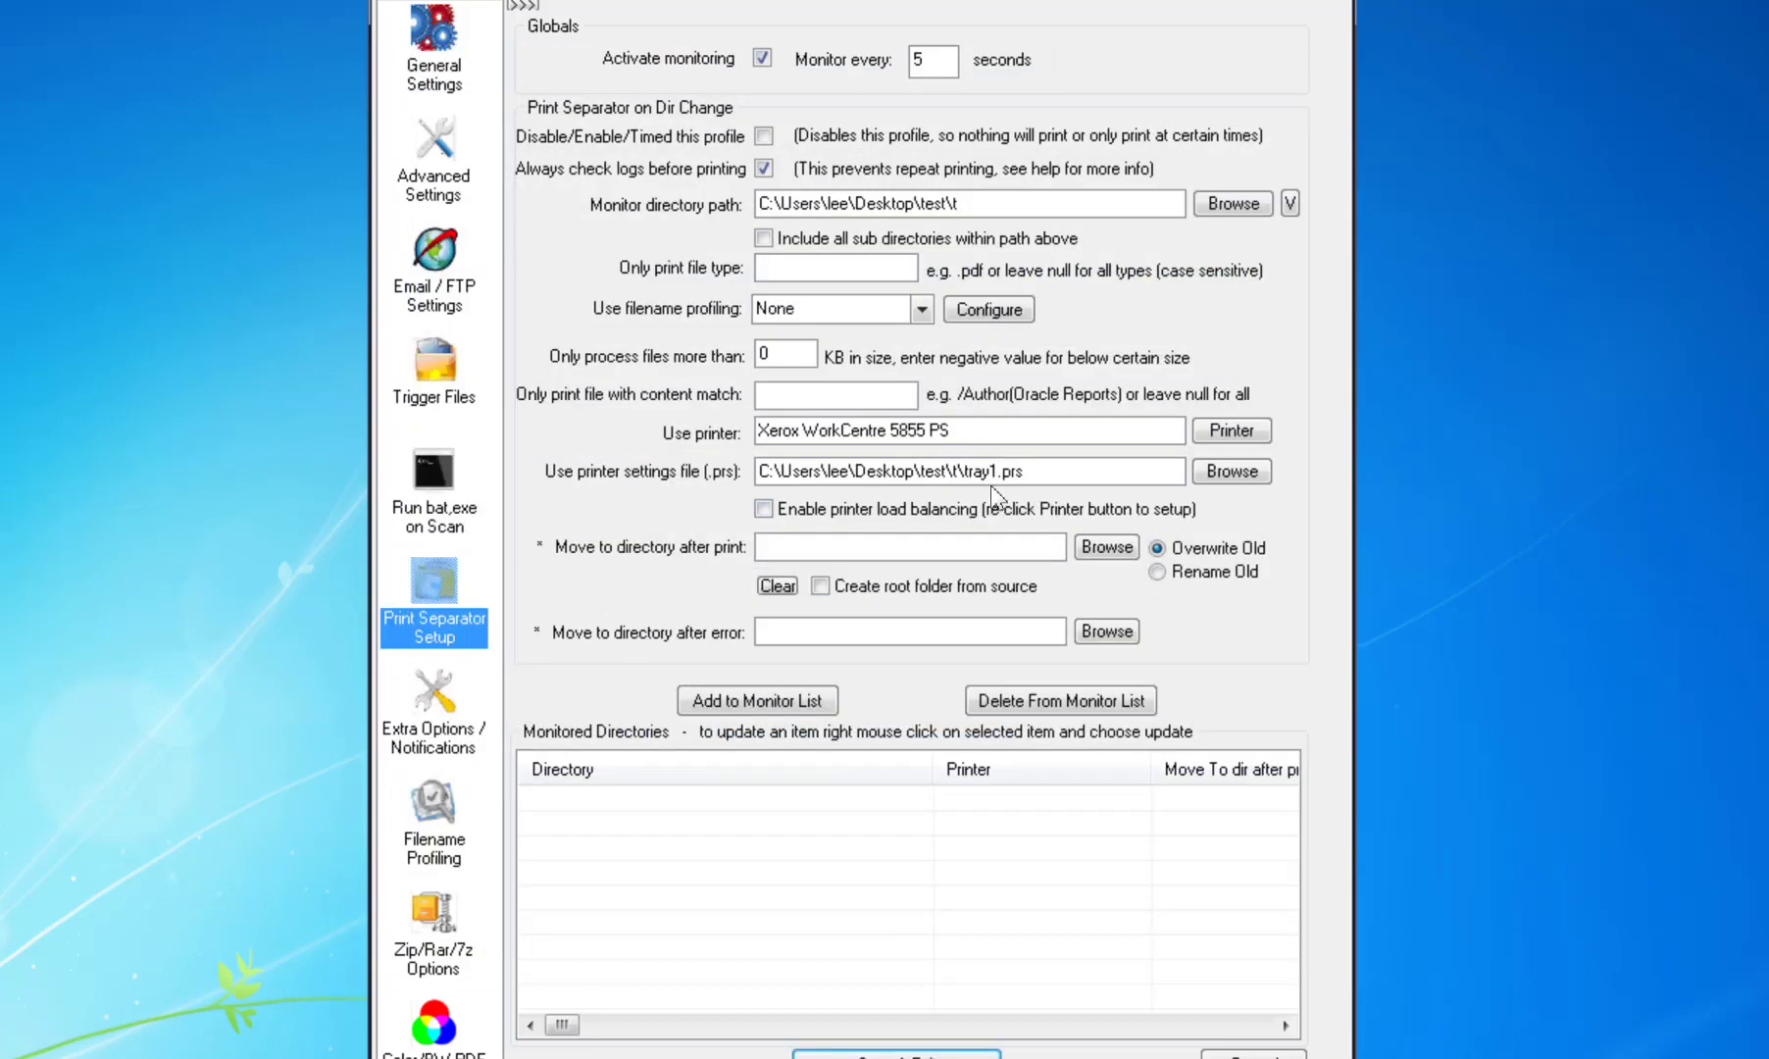
Step: Clear the .prs path, restrict to .pdf files and add the test\t folder to the monitor list despite the warning
drag(1125, 471, 563, 445)
key(Delete)
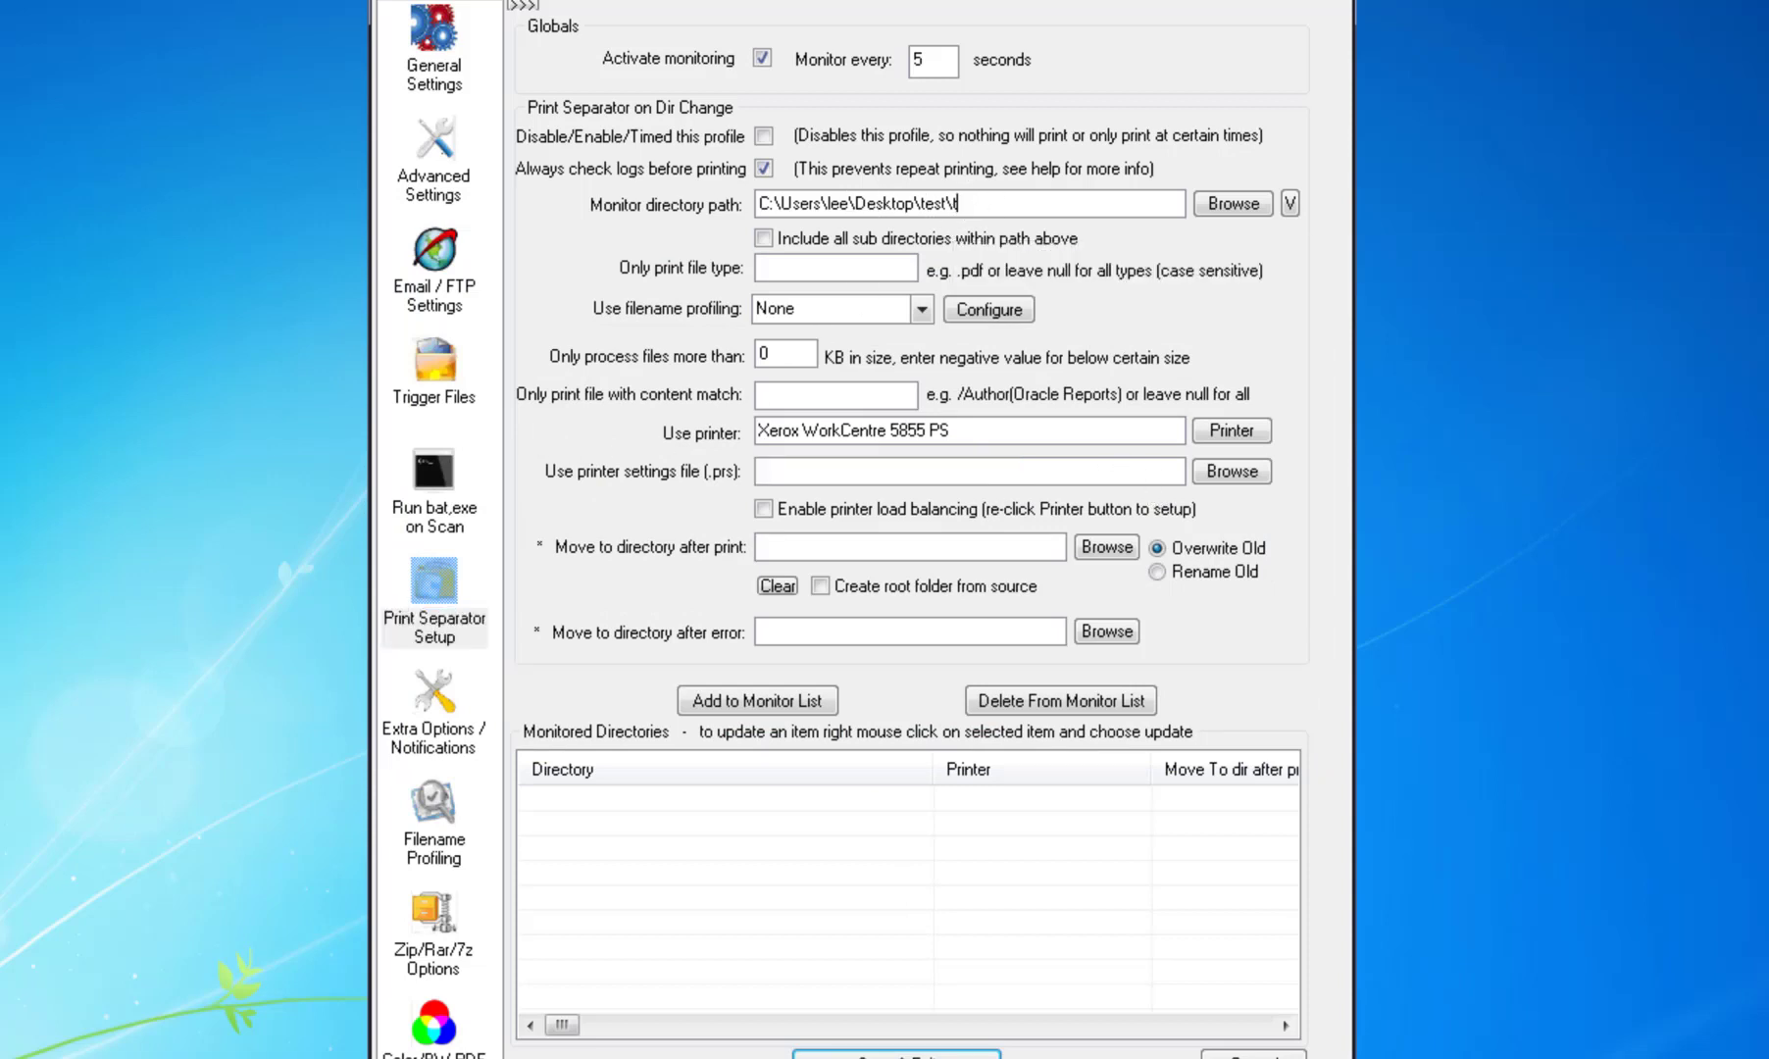
click(807, 288)
text(.pdf)
click(802, 704)
click(1087, 621)
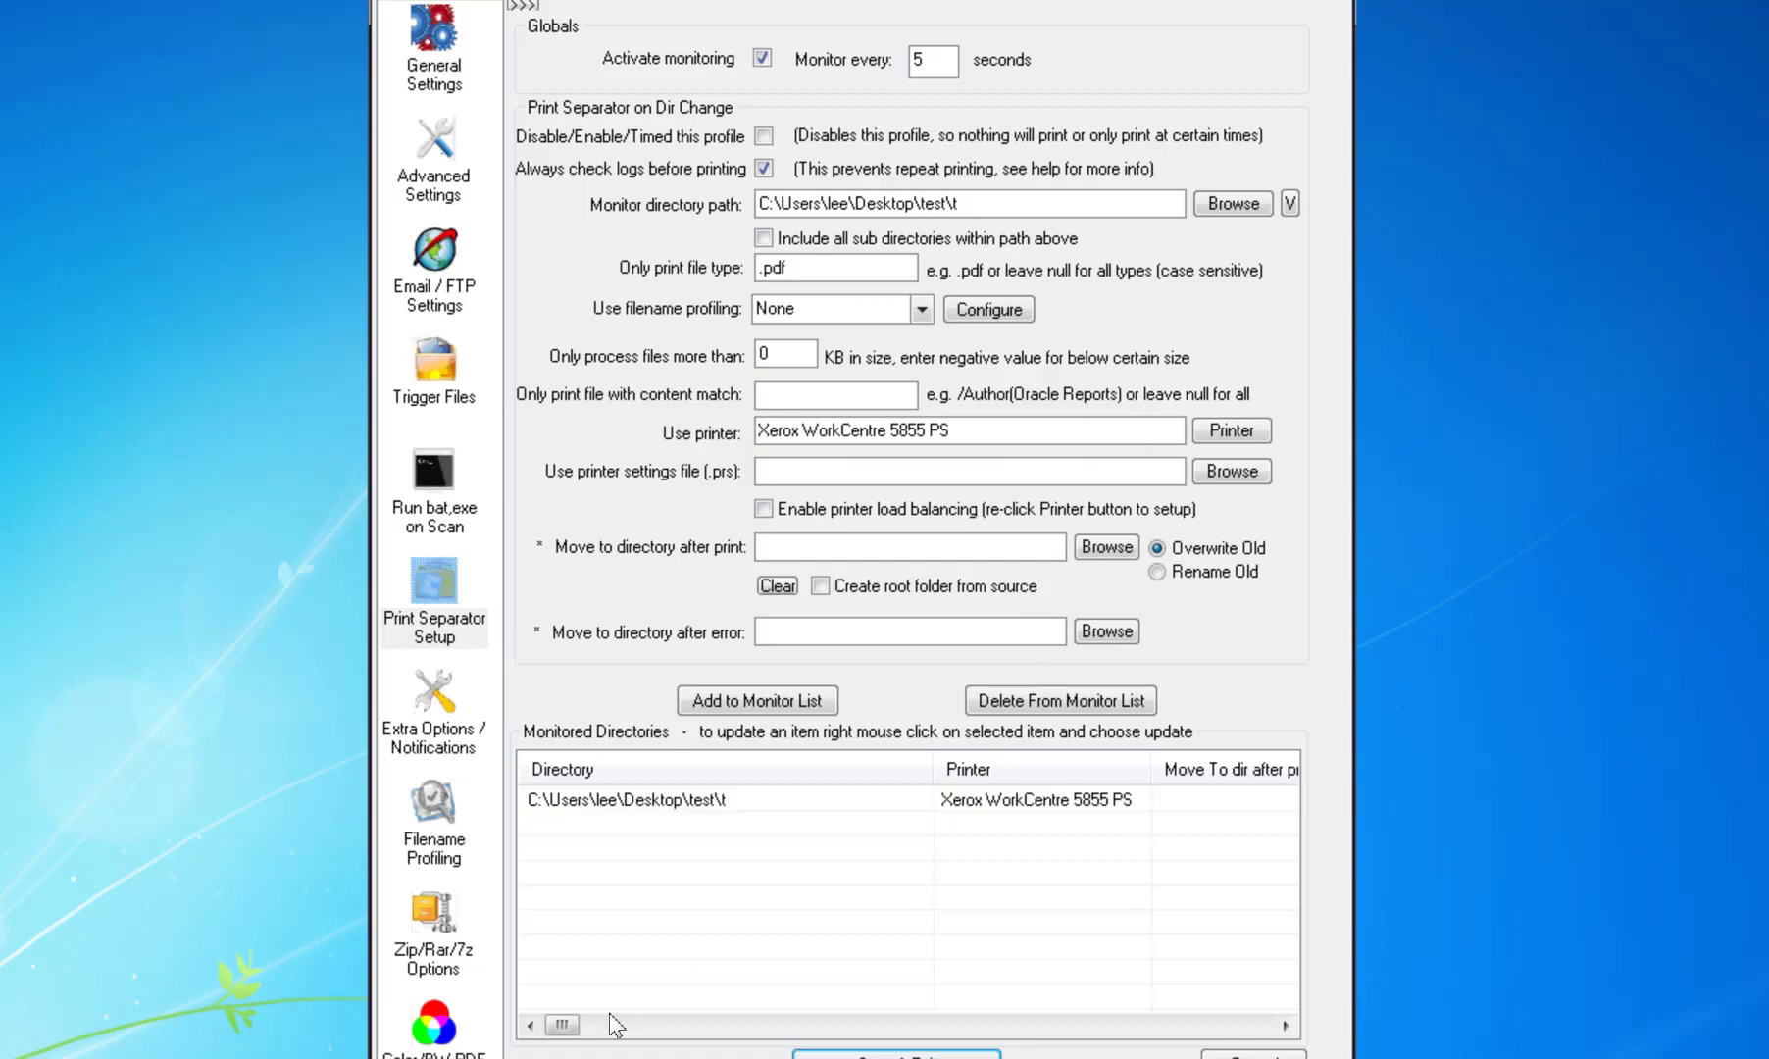
mouse_move(571, 1030)
mouse_down()
mouse_move(1023, 1030)
mouse_move(659, 971)
mouse_up()
Step: Back in the main window, untick Generate Separator file on the Fly in the general separator setup and save
click(896, 1053)
mouse_move(515, 272)
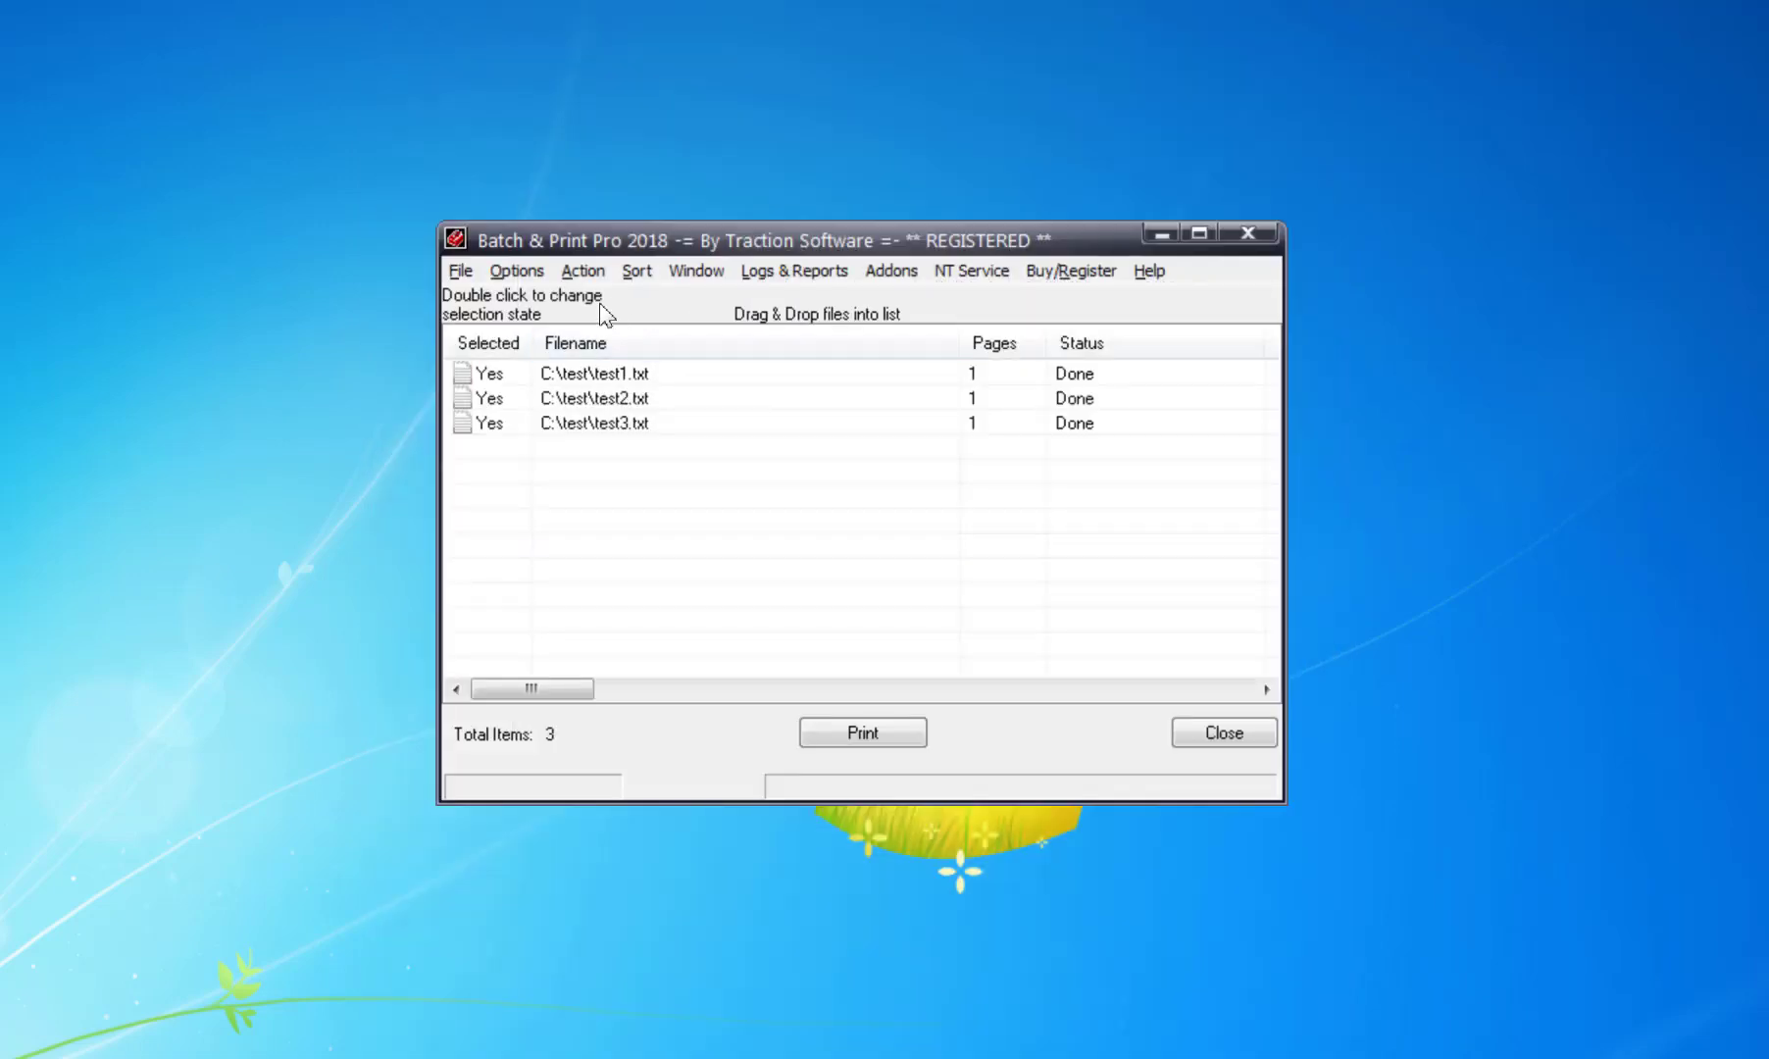
click(582, 271)
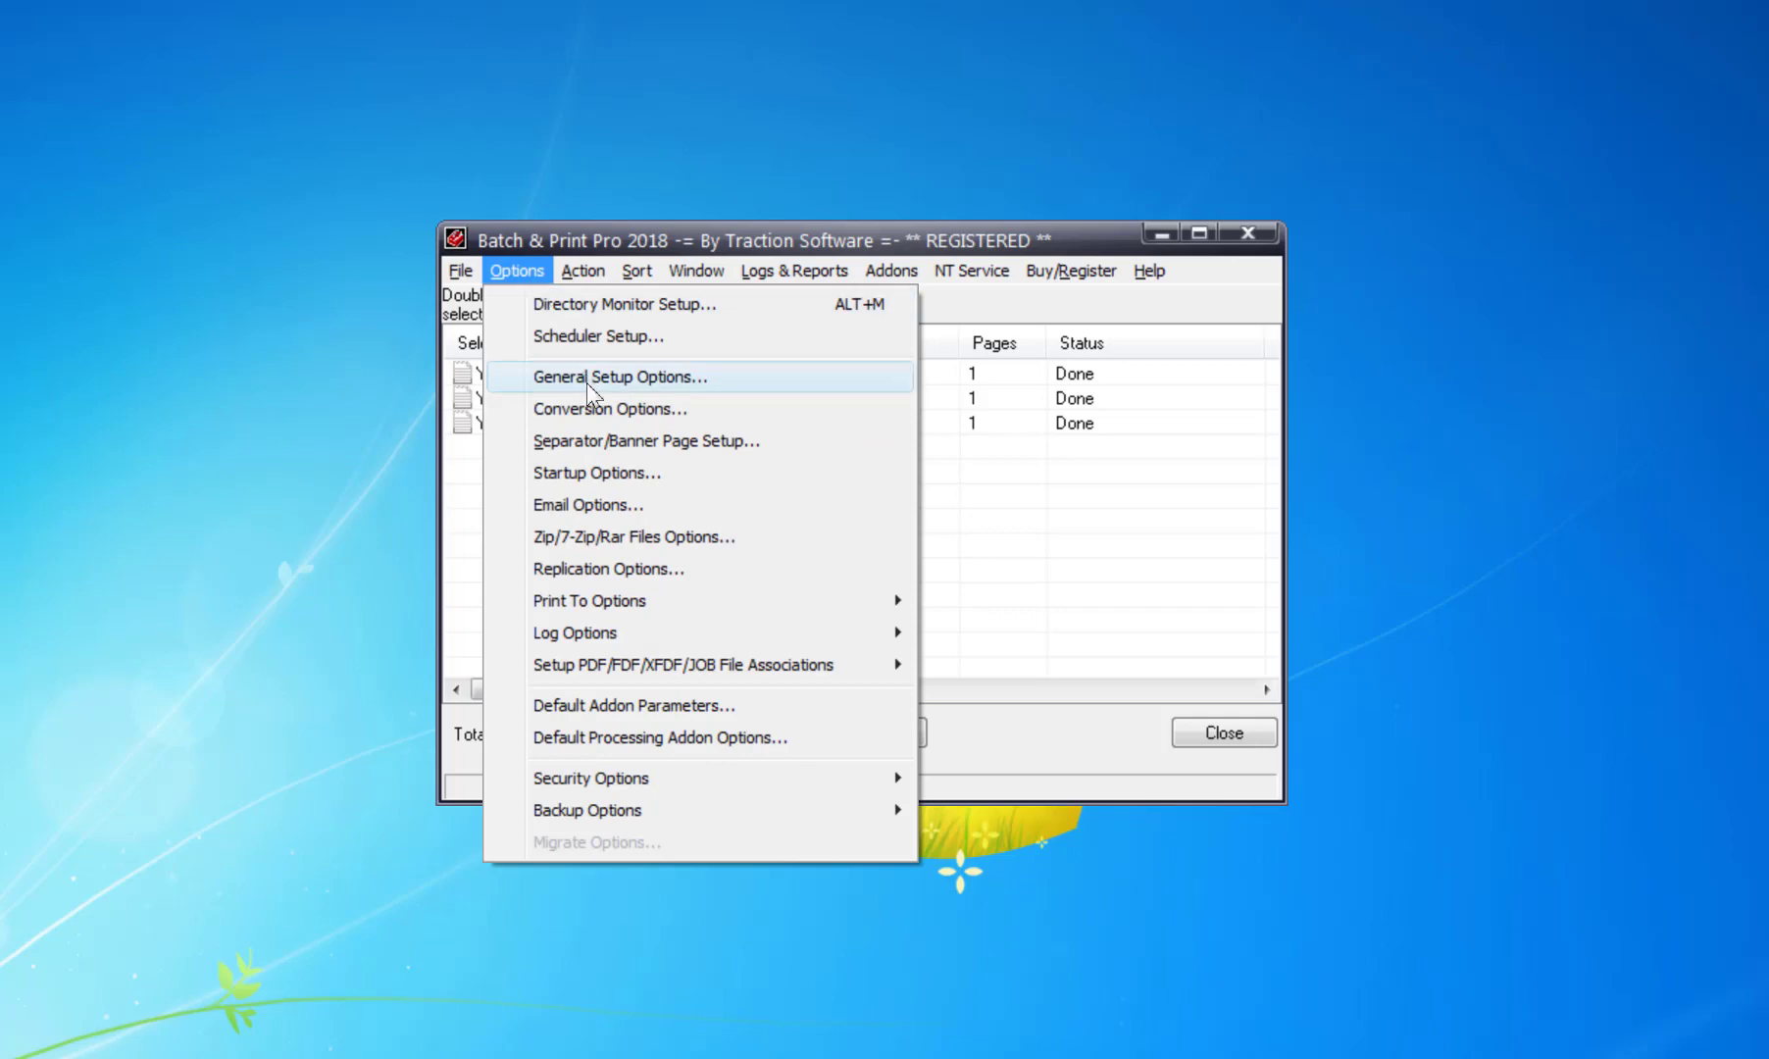
click(617, 443)
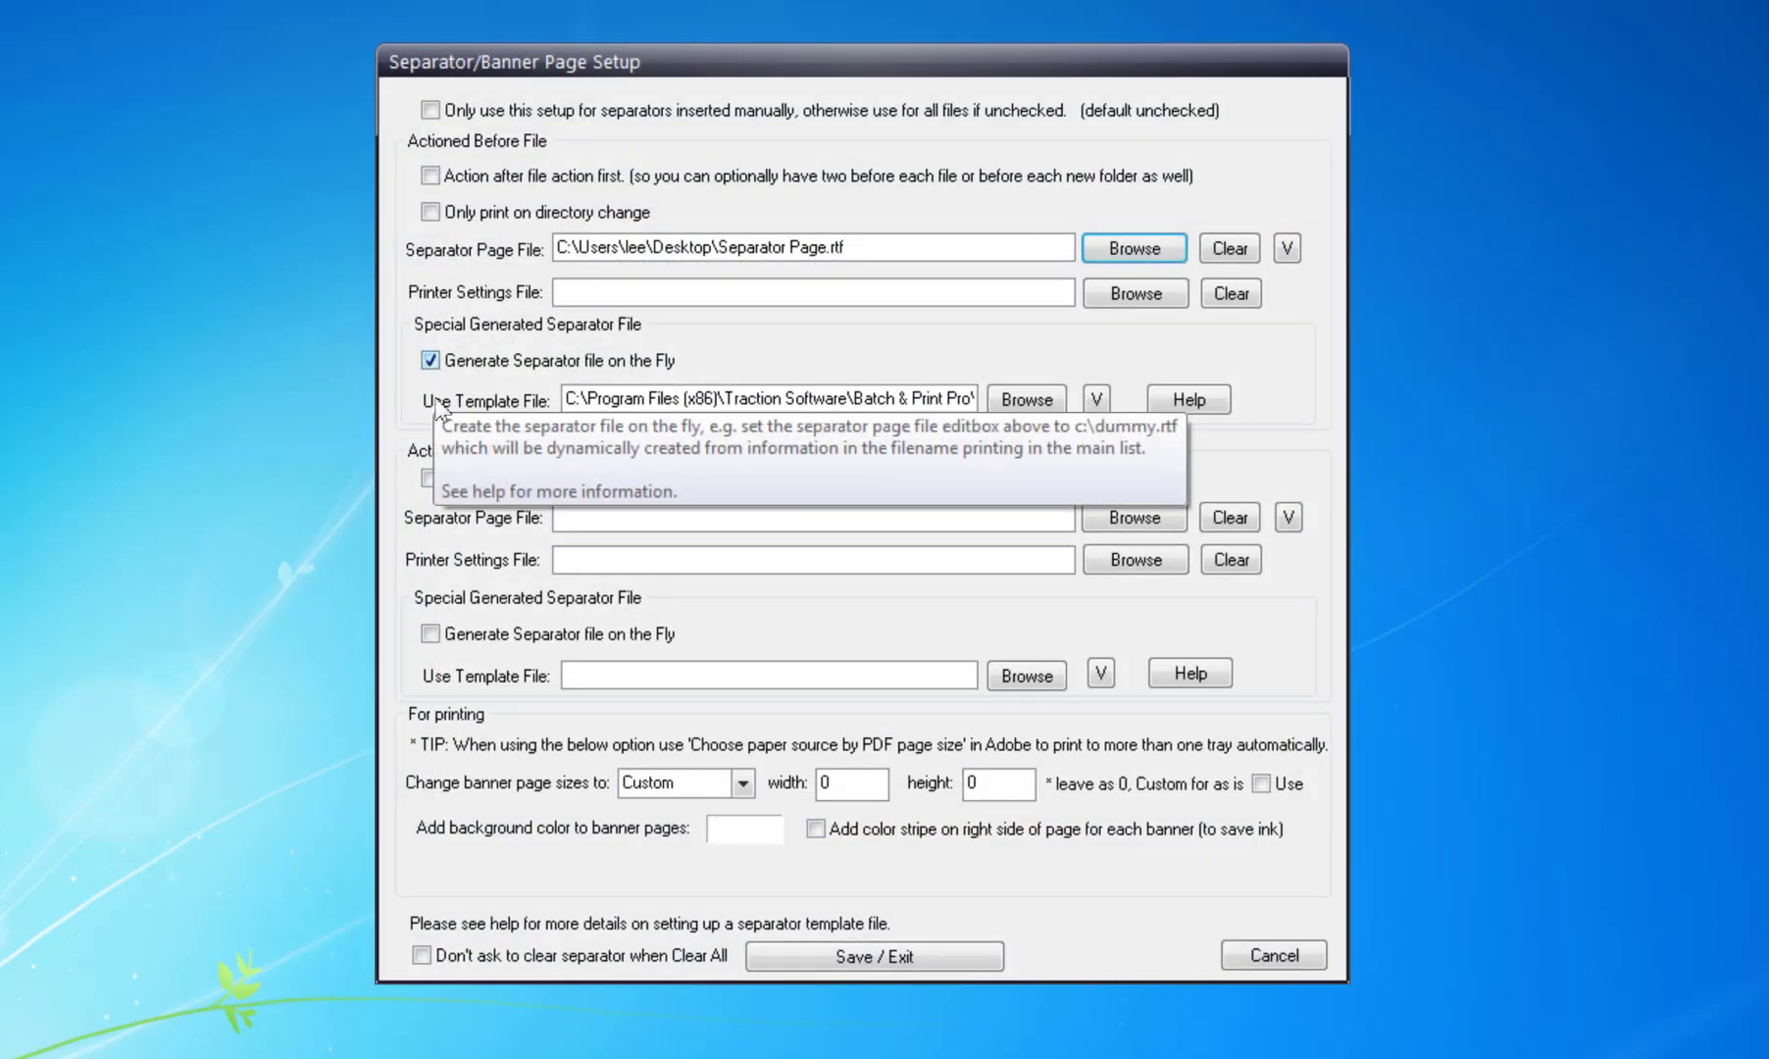
click(431, 361)
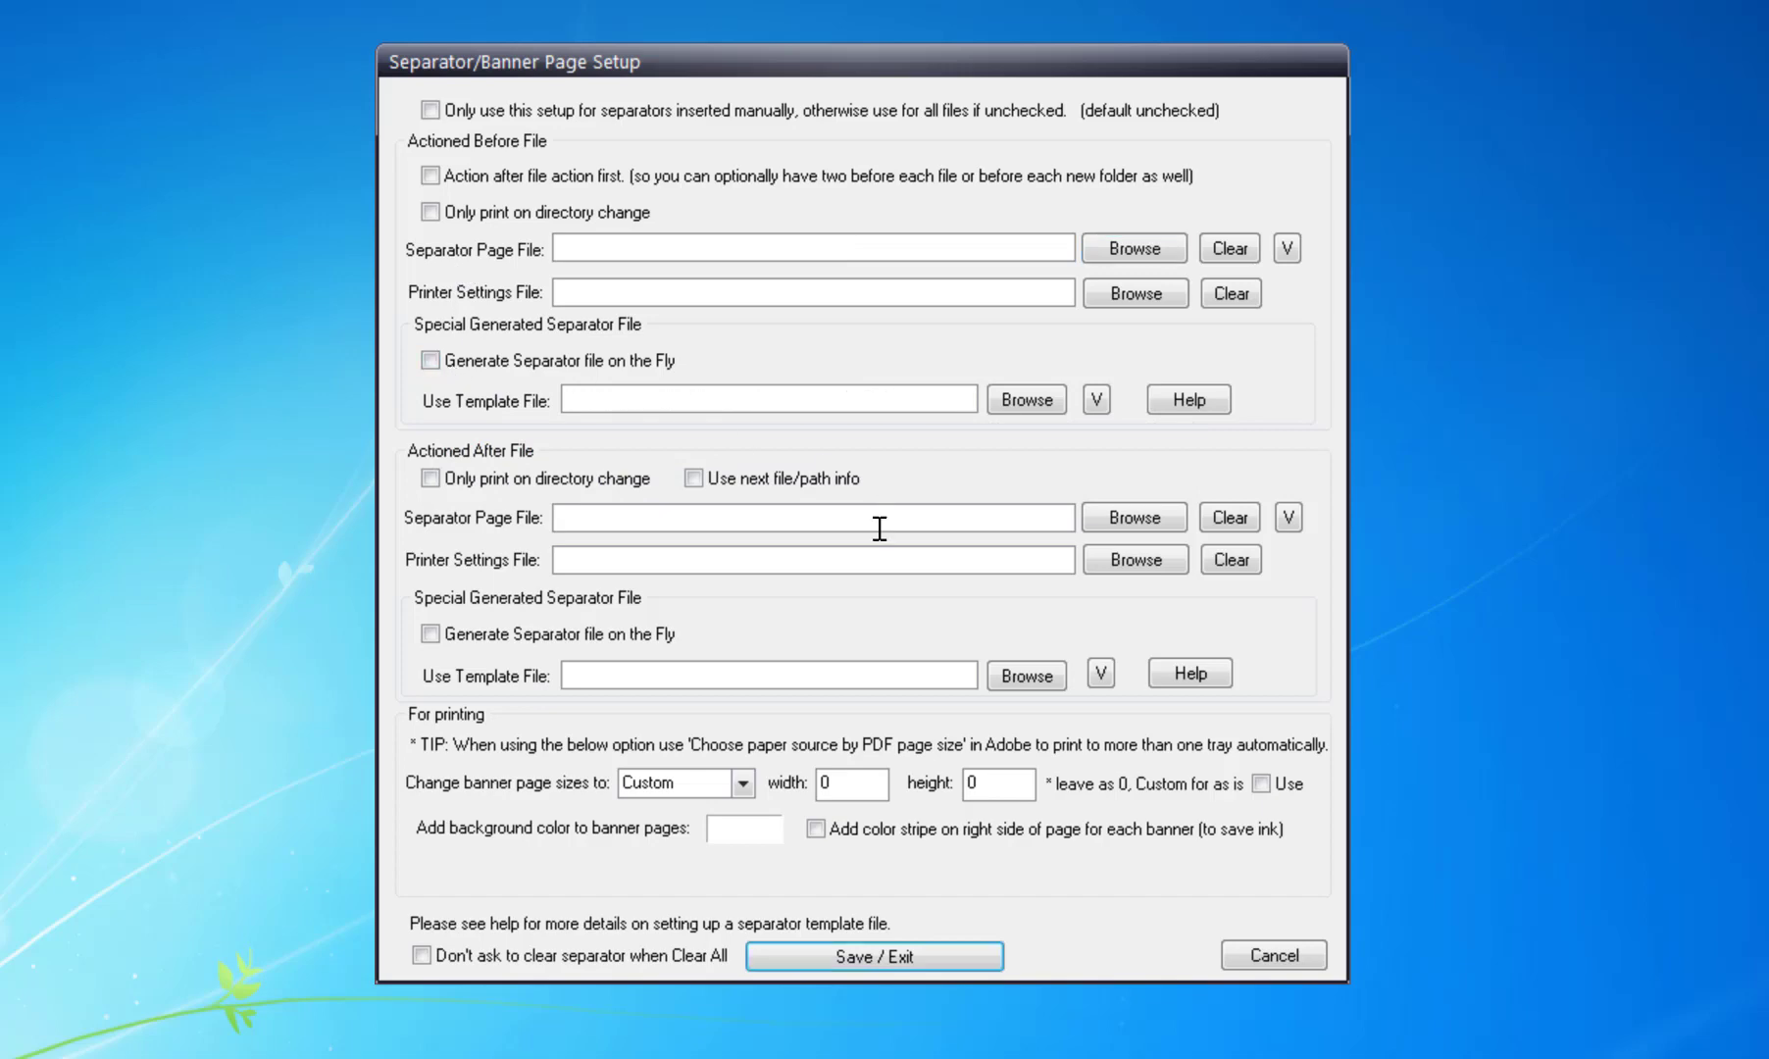
click(935, 951)
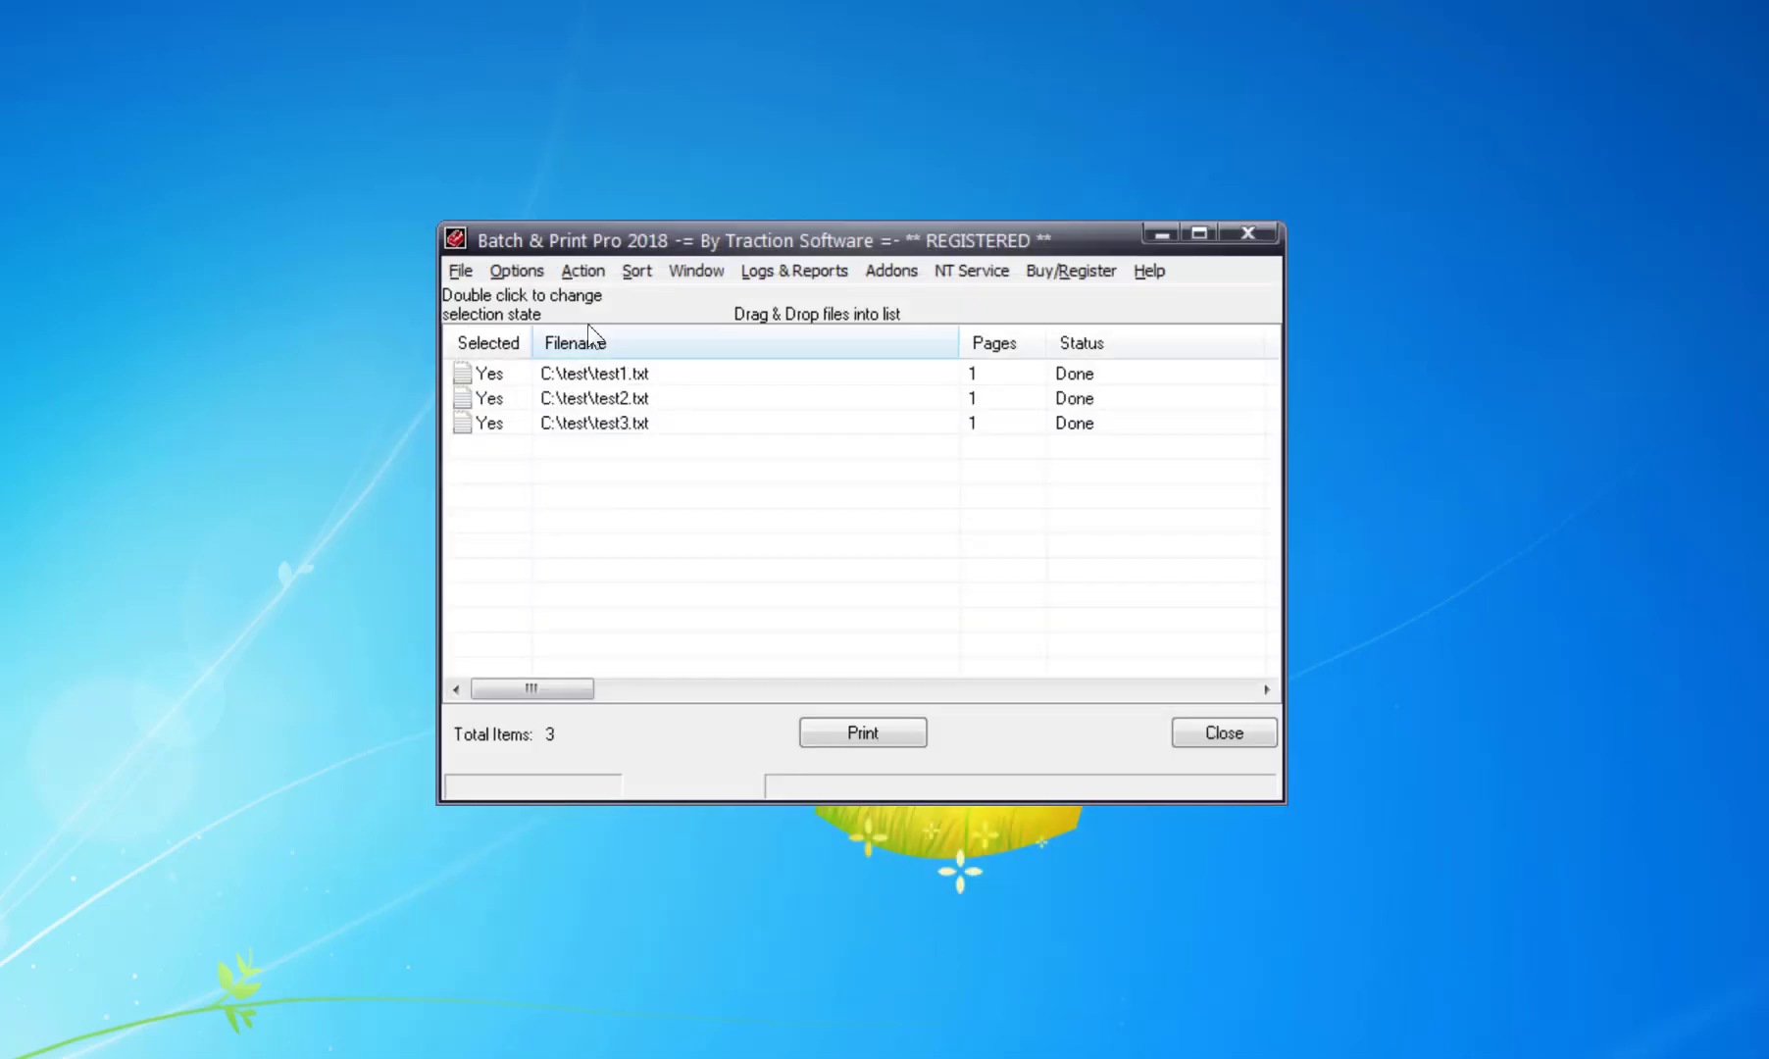
Step: Select all three files, delete them from the list and reopen the Options list
click(623, 425)
shift+click(642, 385)
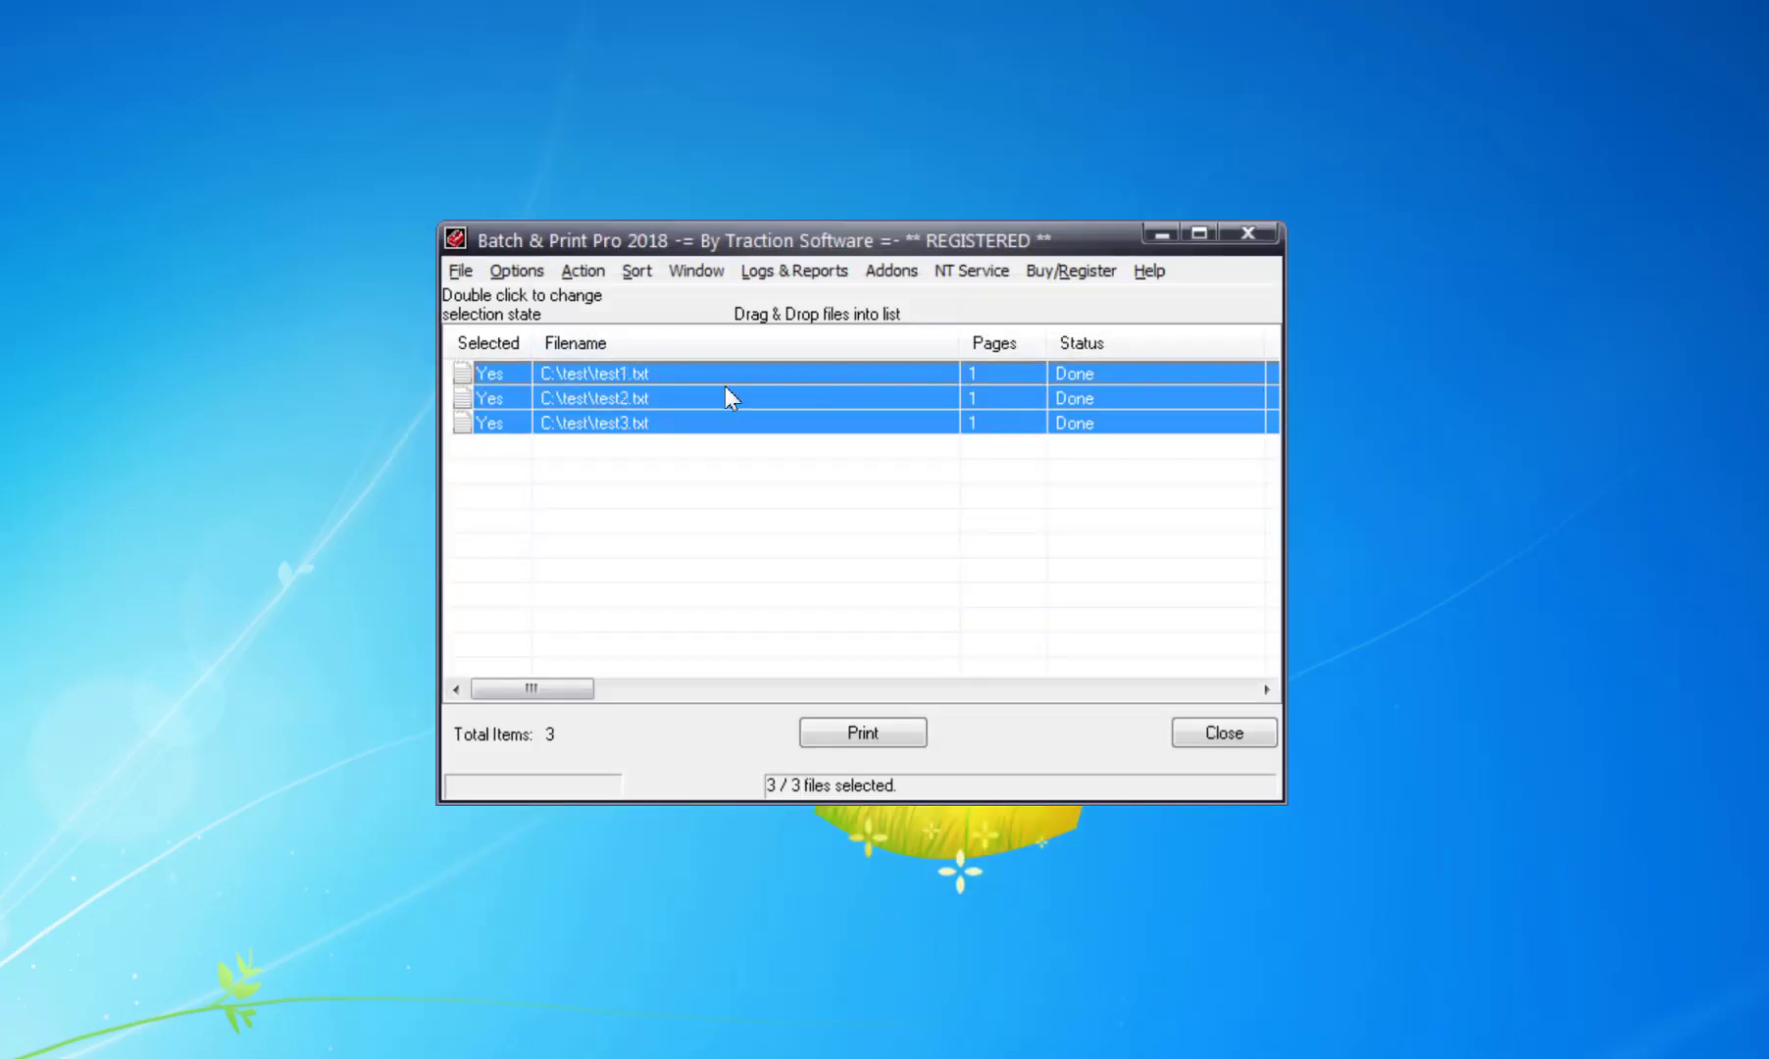
key(Delete)
click(516, 271)
Step: Start monitoring from Directory Monitor Setup, then clear the print log under Logs & Reports
click(552, 299)
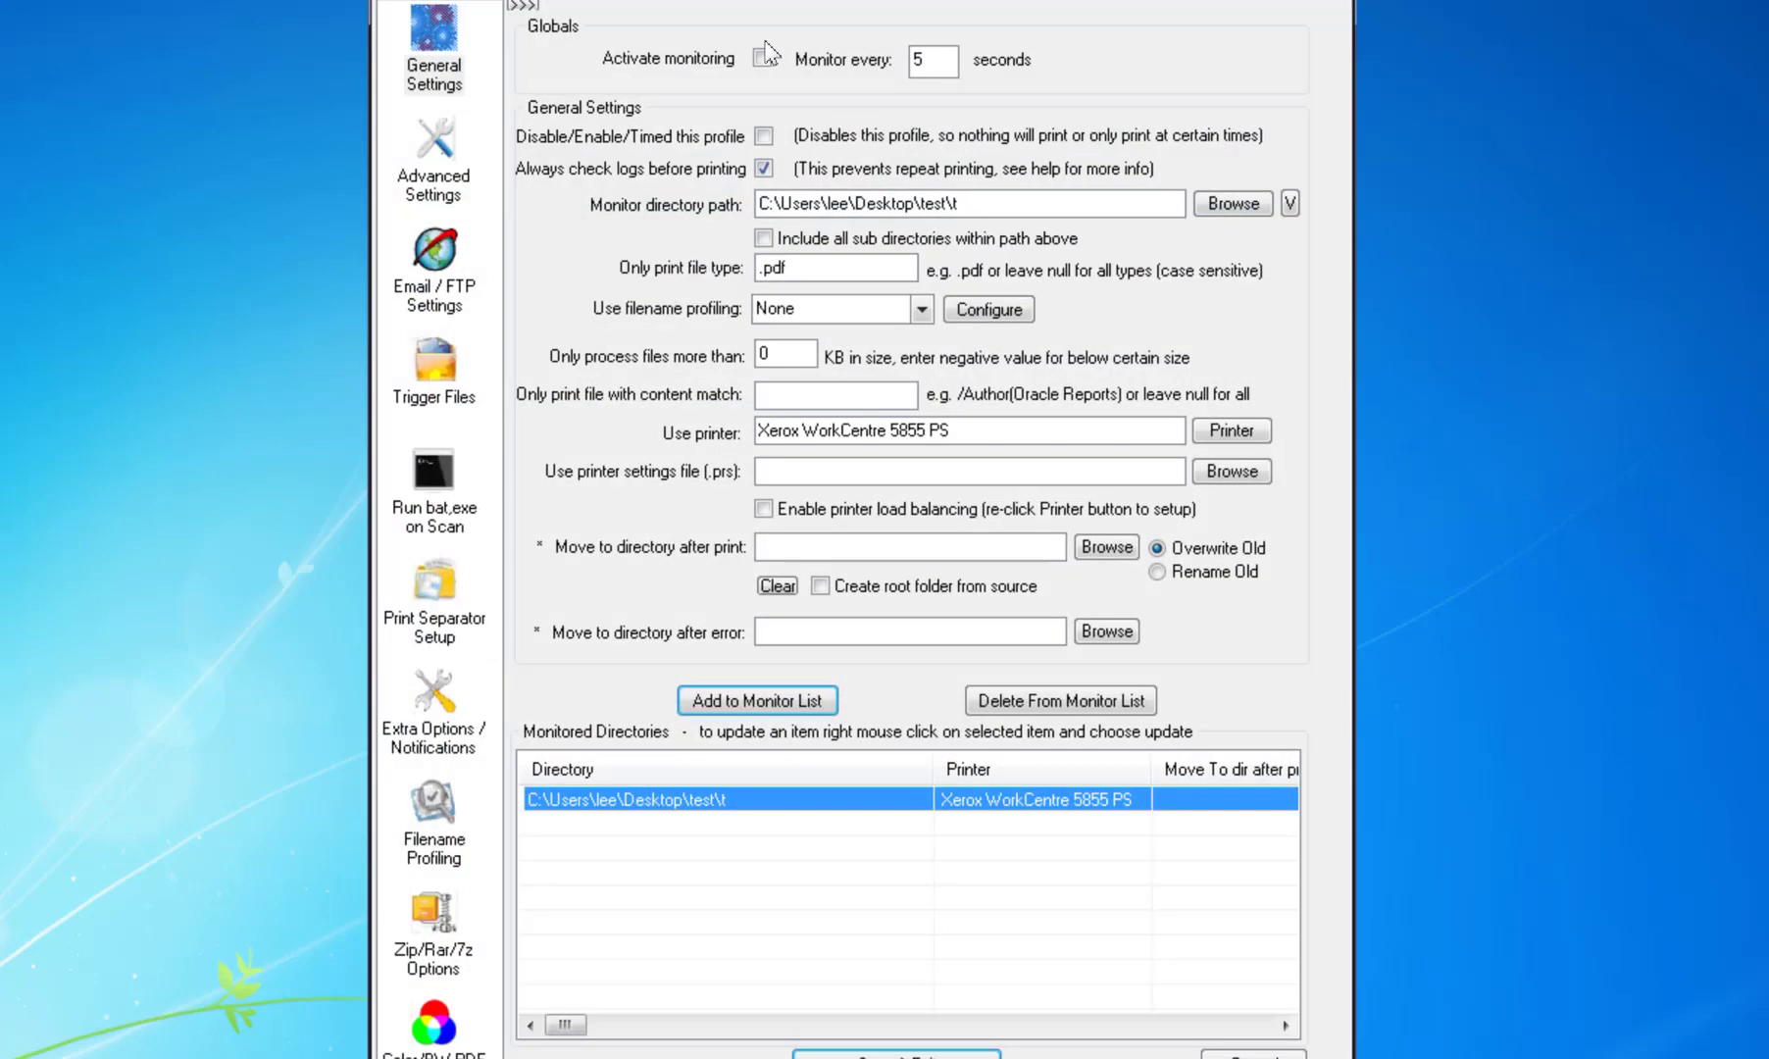
click(896, 1054)
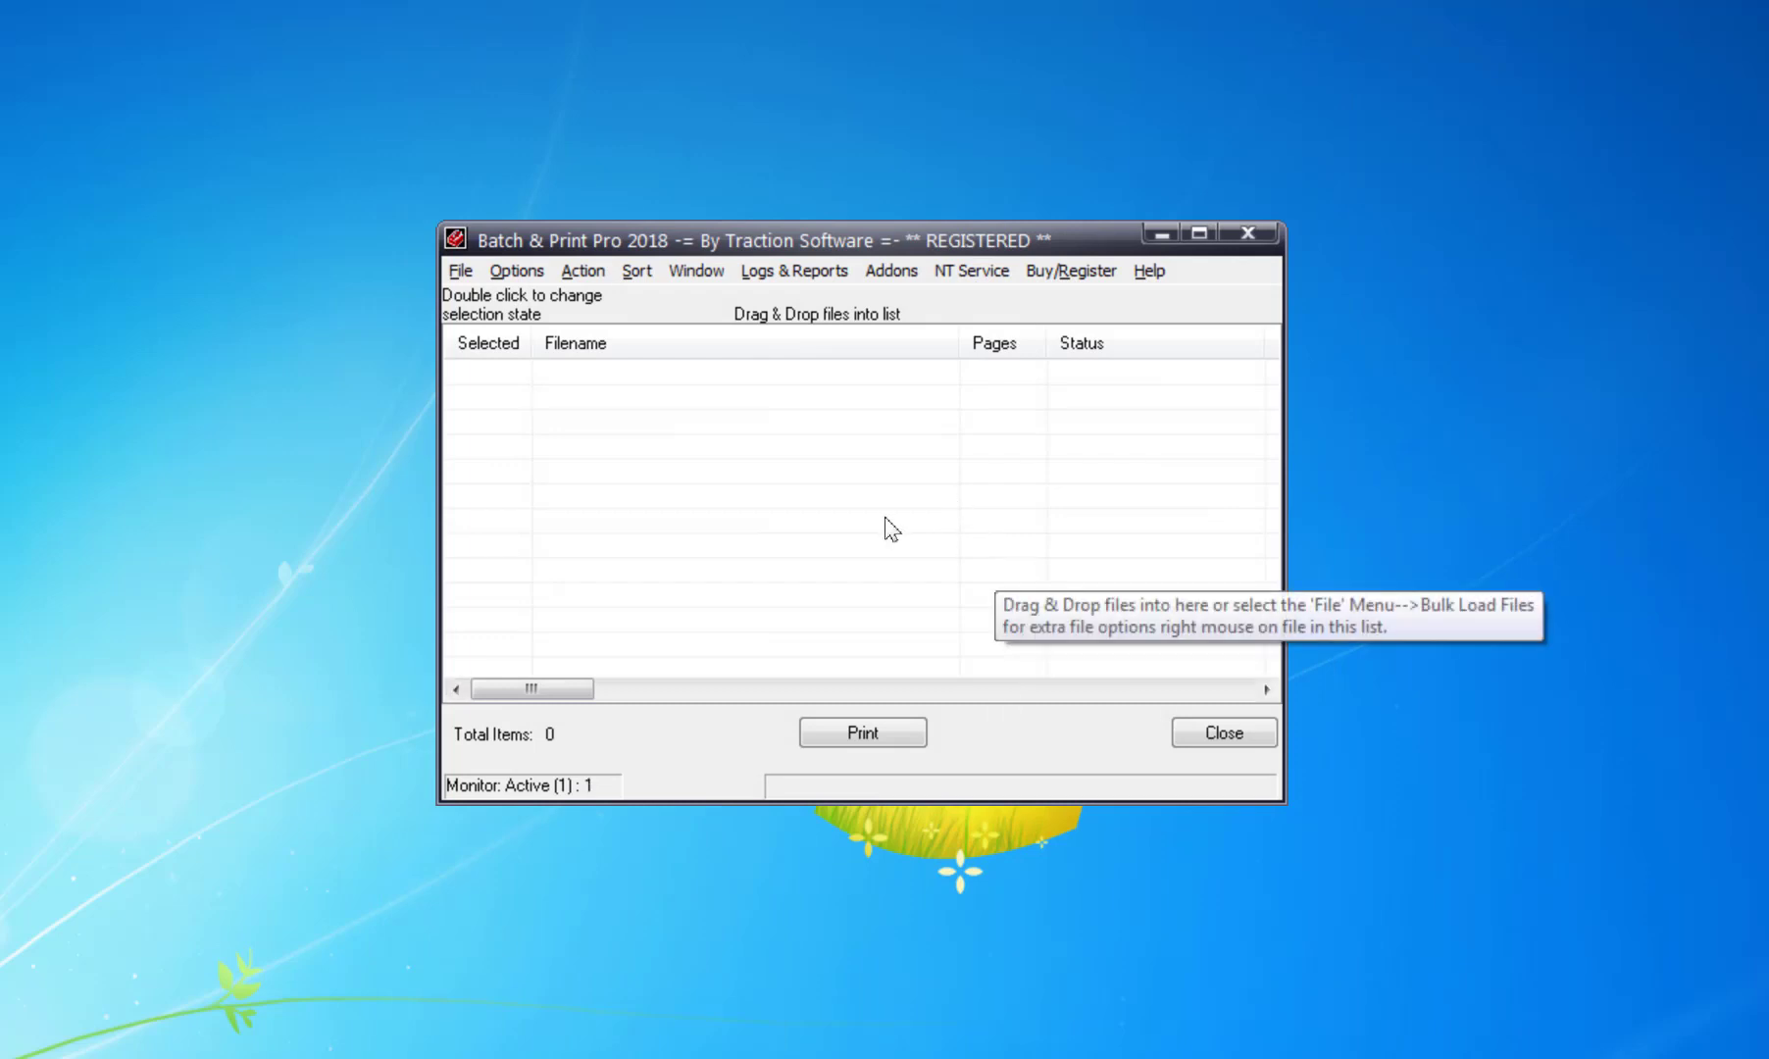
click(797, 282)
mouse_move(815, 304)
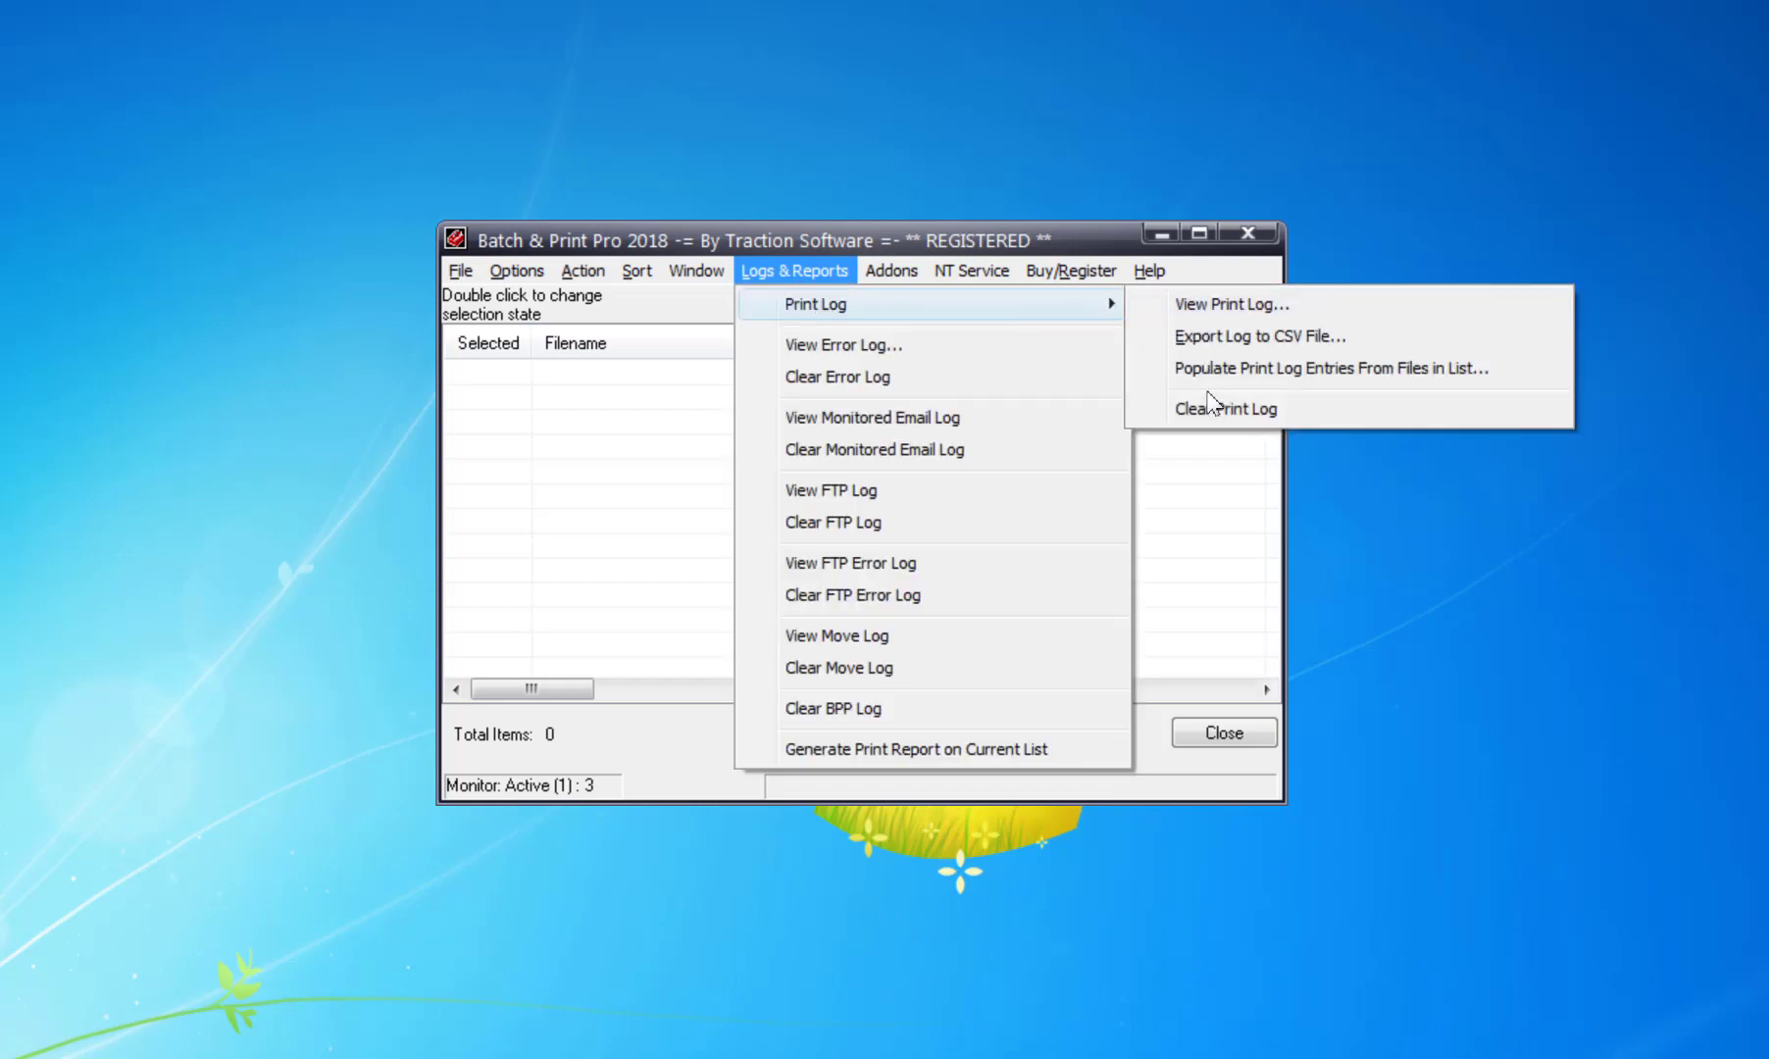
click(1206, 409)
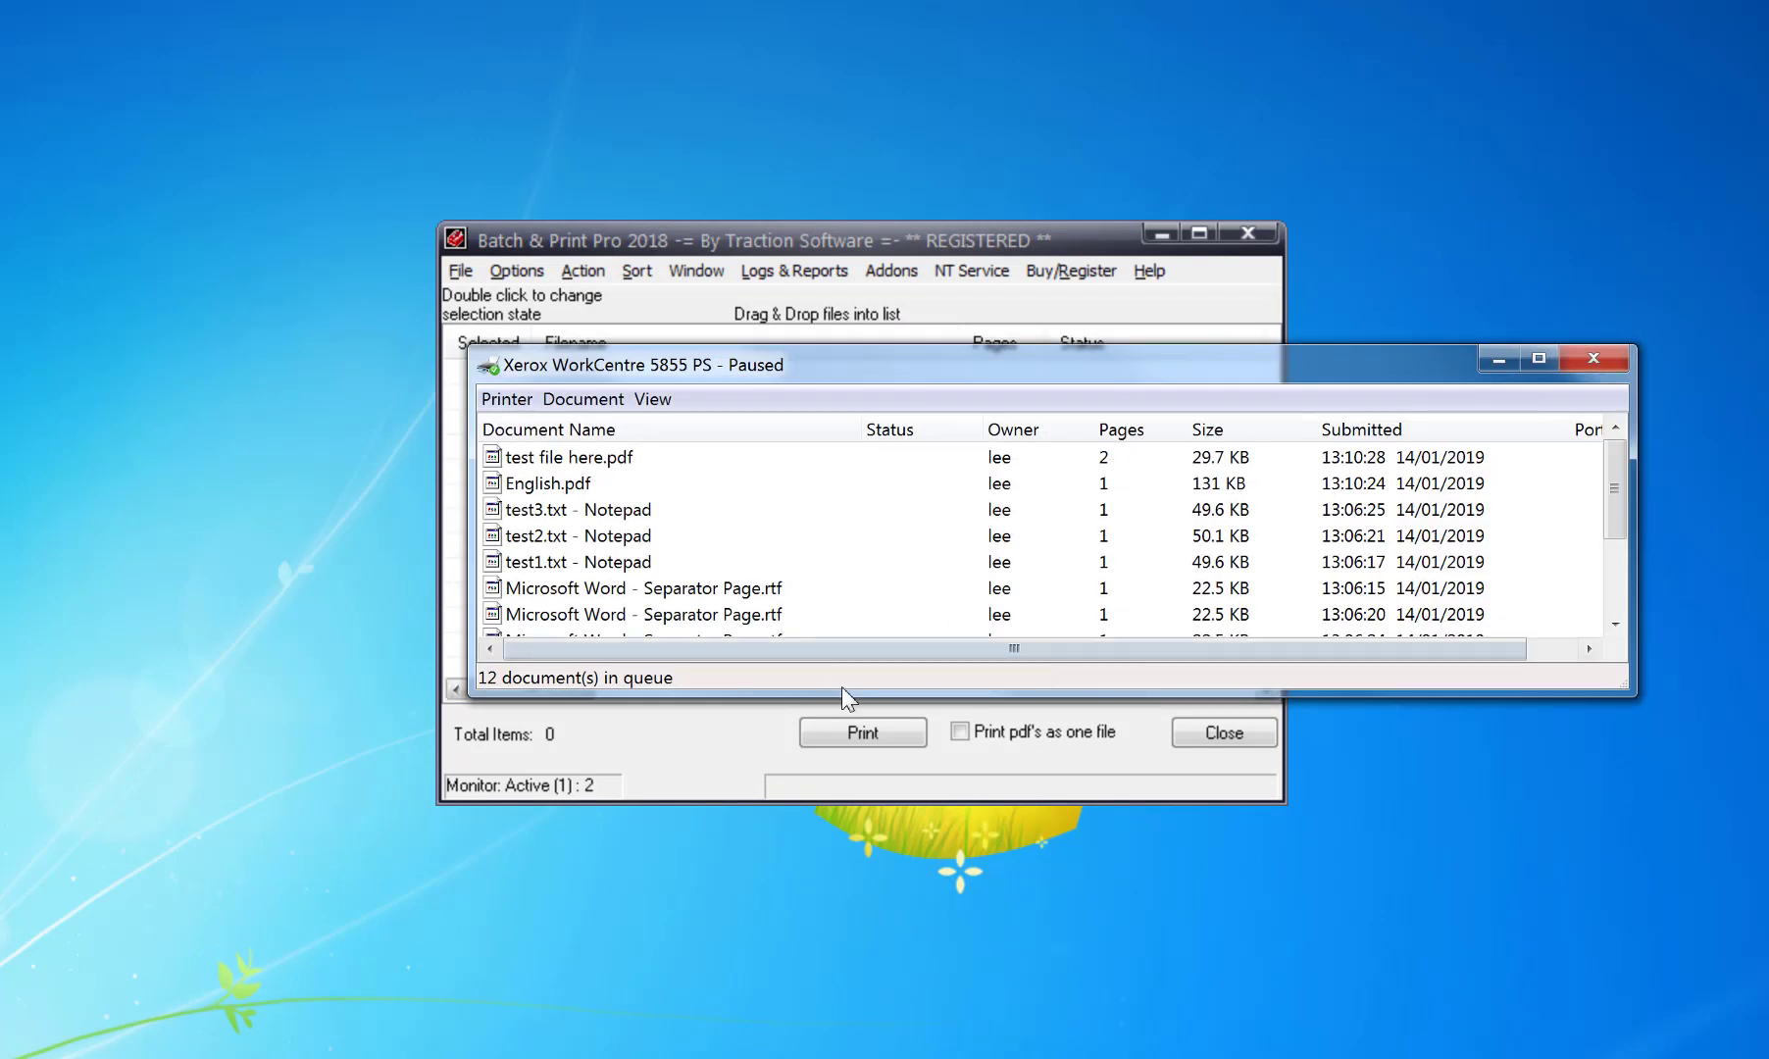
Step: Enlarge the queue window and sort the 12 jobs by Submitted, oldest first
drag(876, 692, 939, 977)
click(1405, 429)
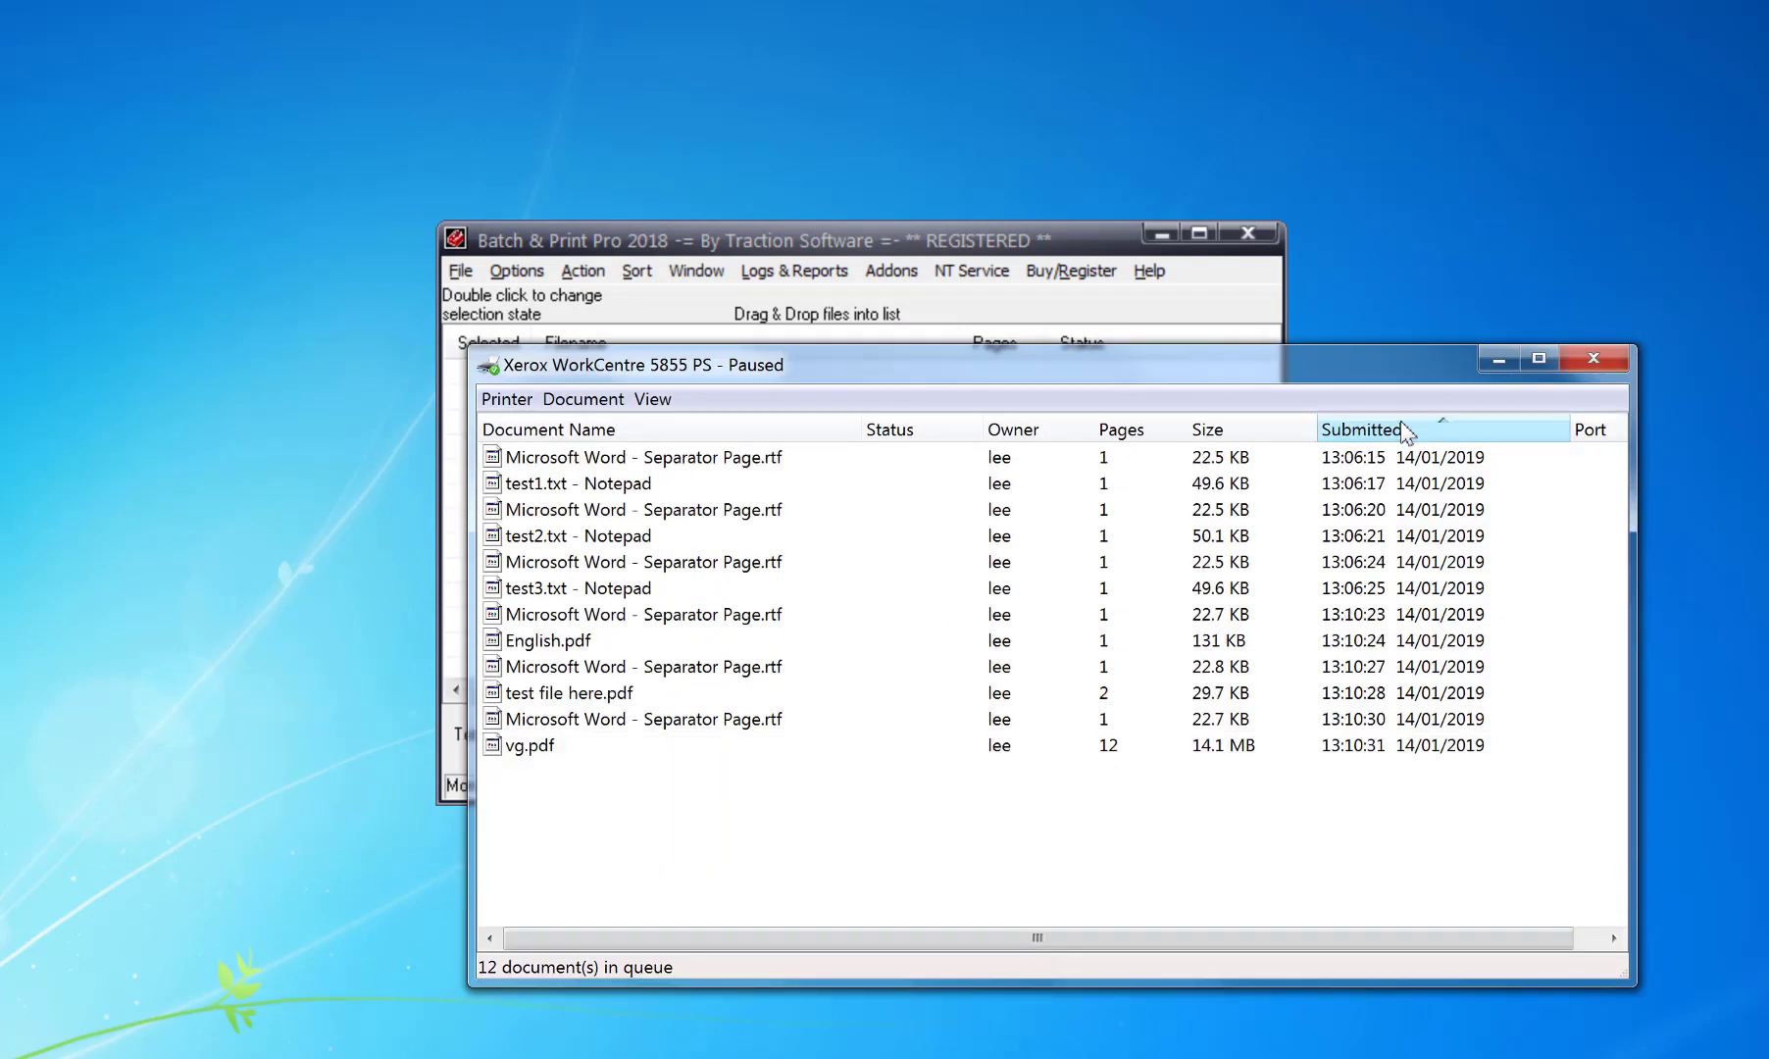
click(1406, 429)
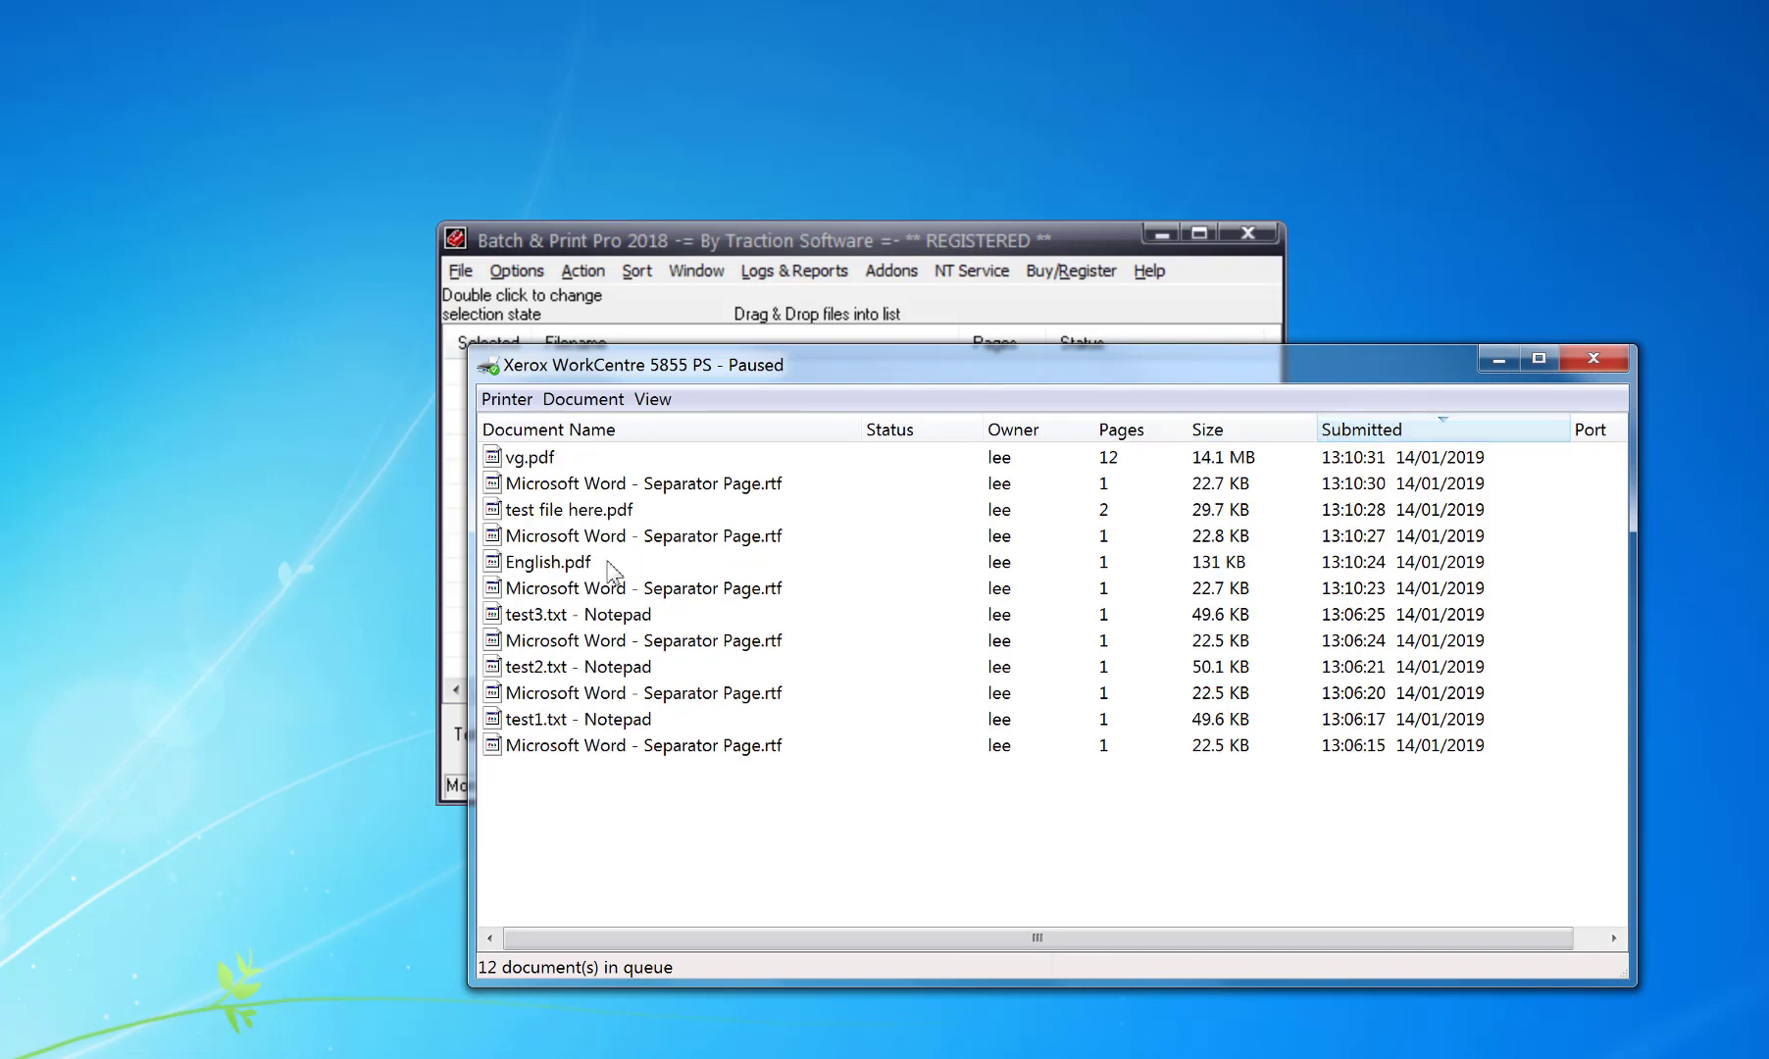
click(1337, 433)
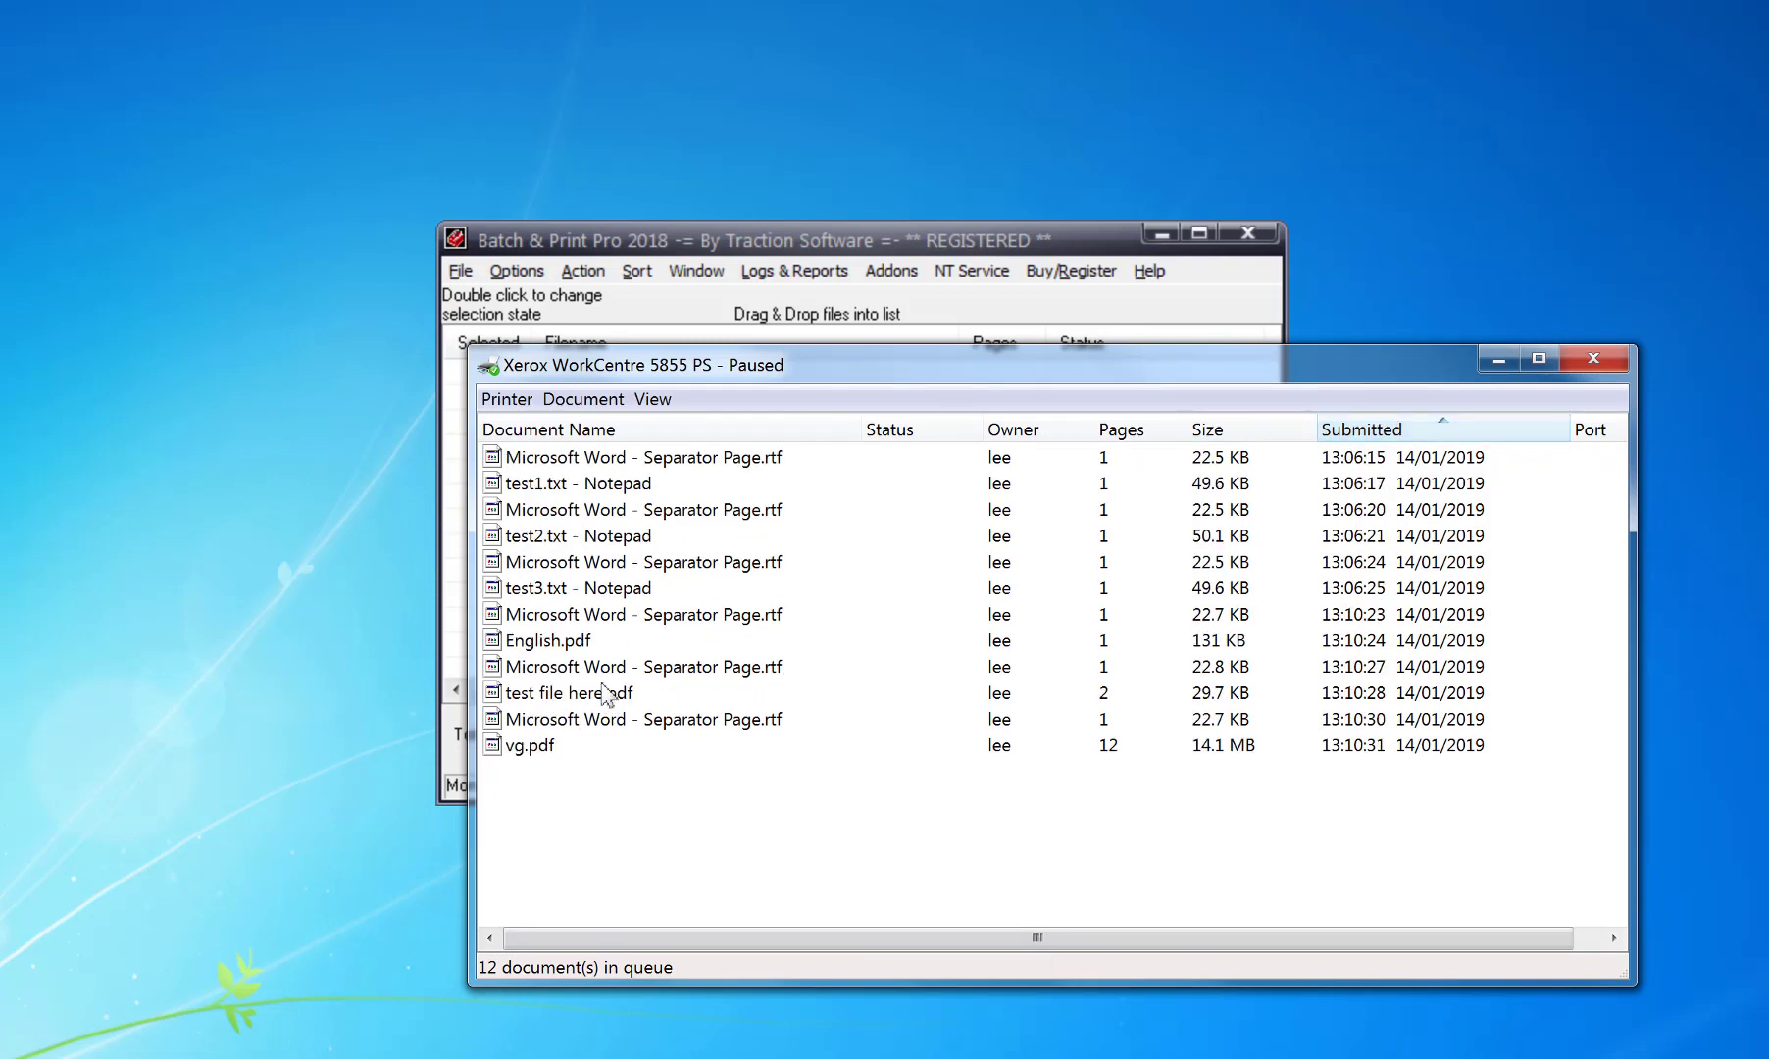
Step: Step through separator and PDF jobs down to vg.pdf confirming the pairing, then close the queue
click(580, 613)
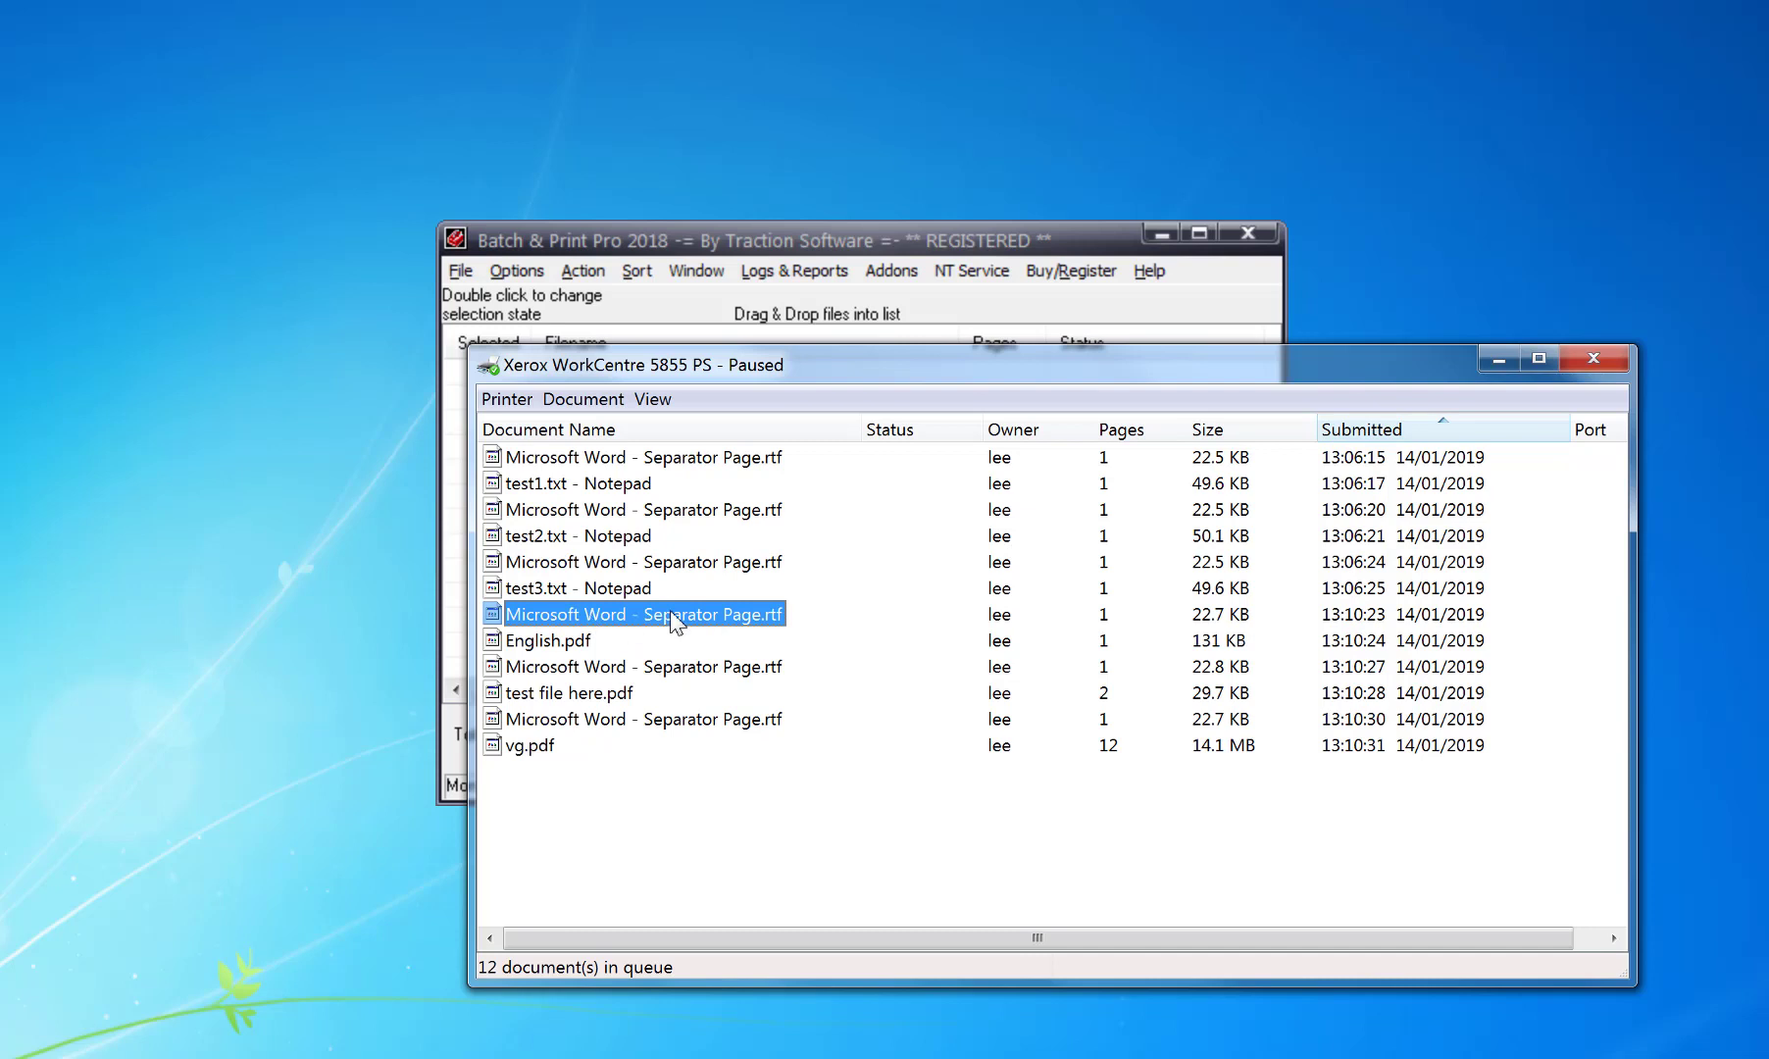
click(580, 645)
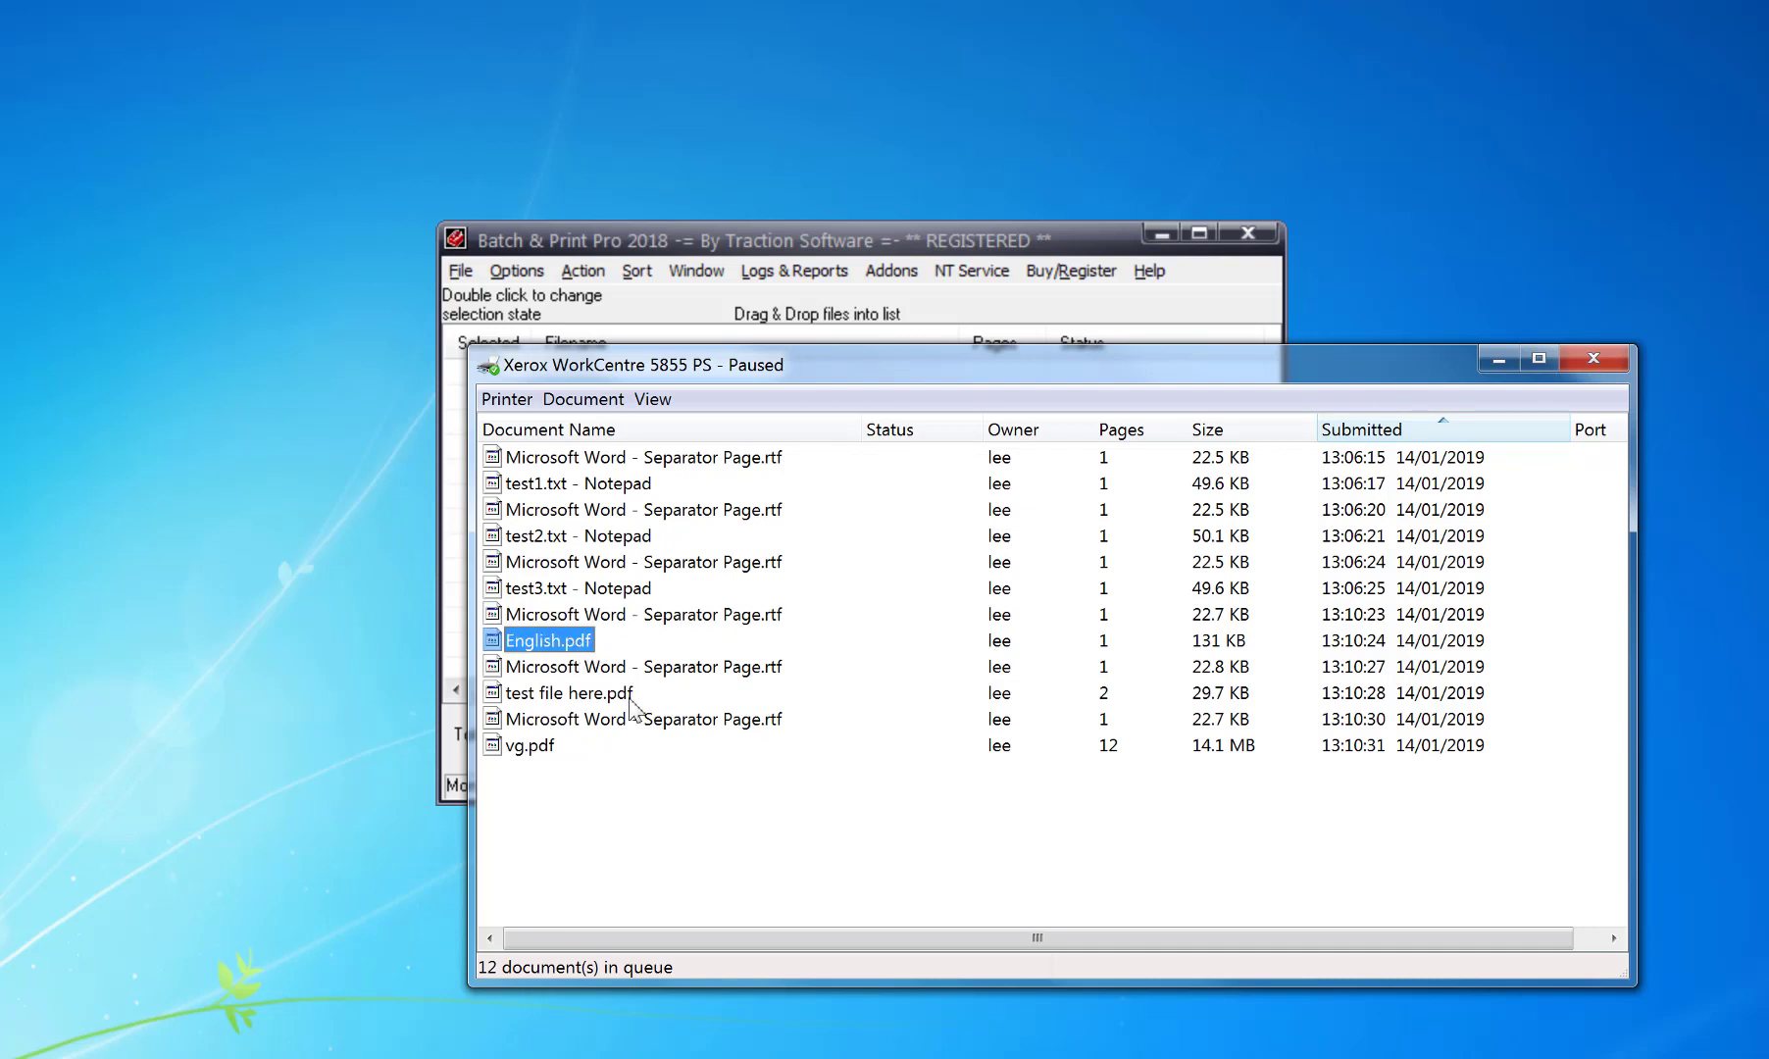
click(642, 670)
click(649, 695)
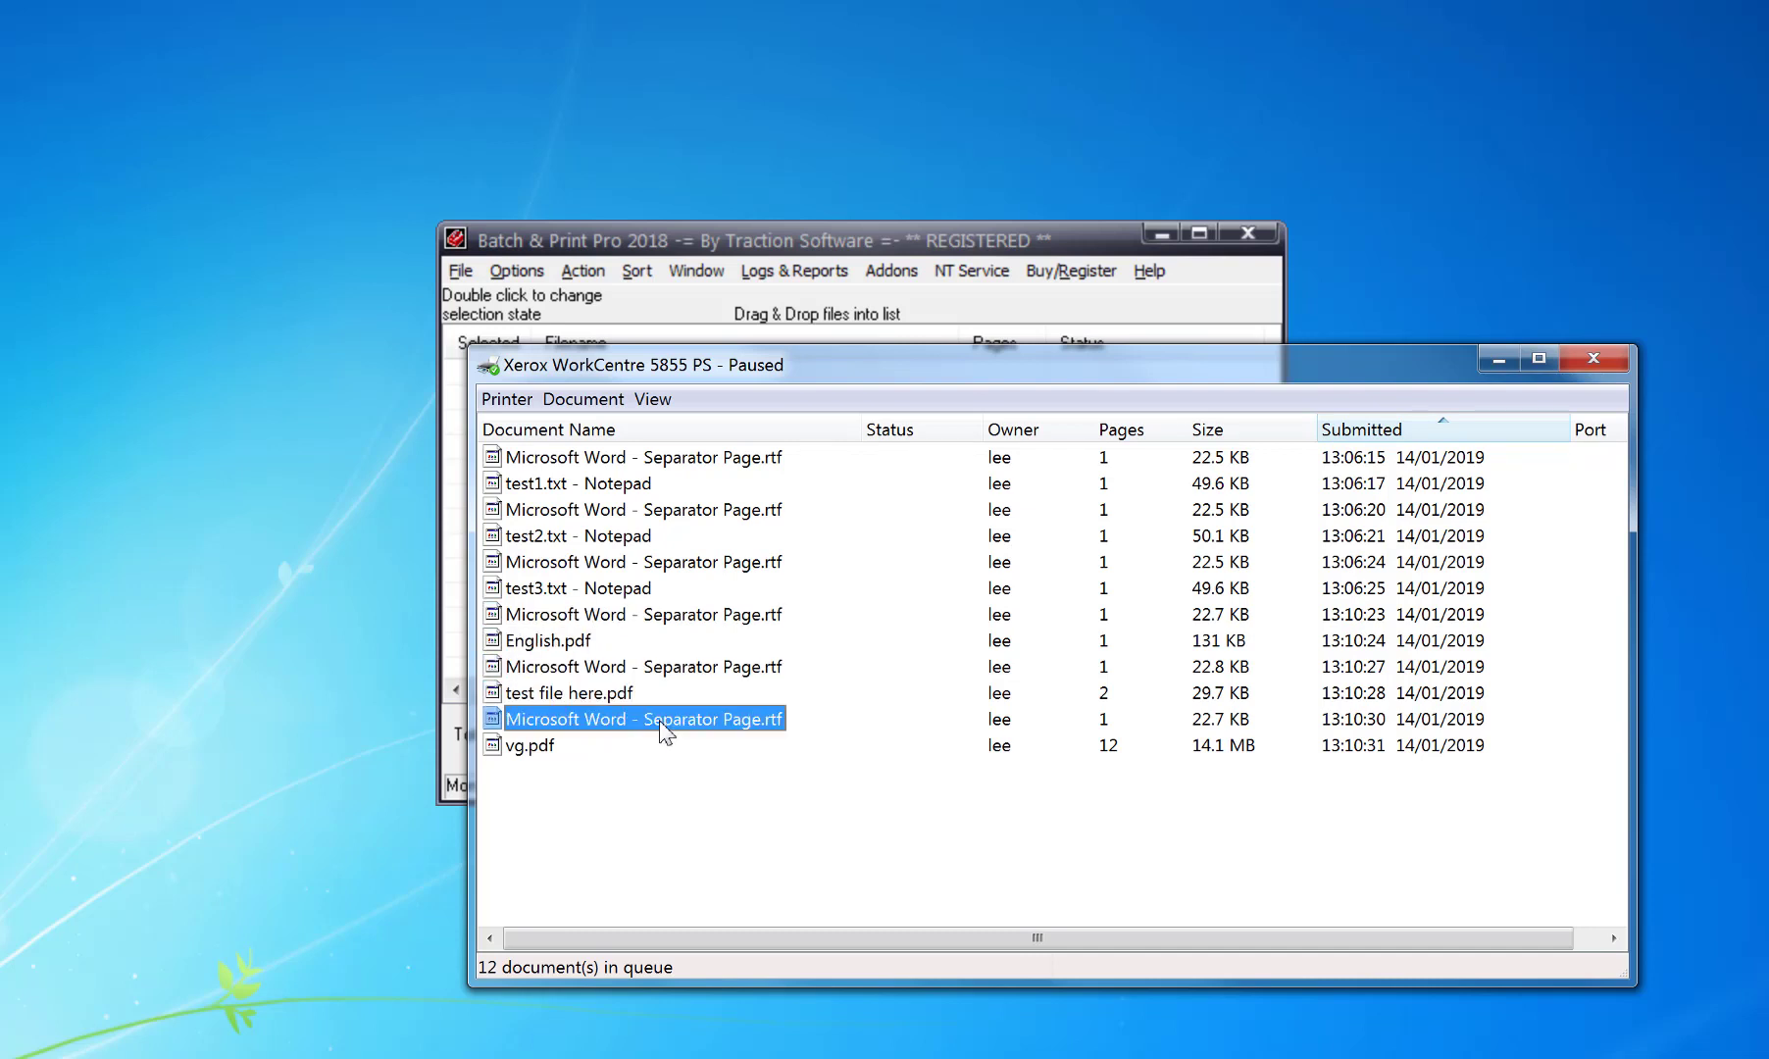
click(541, 754)
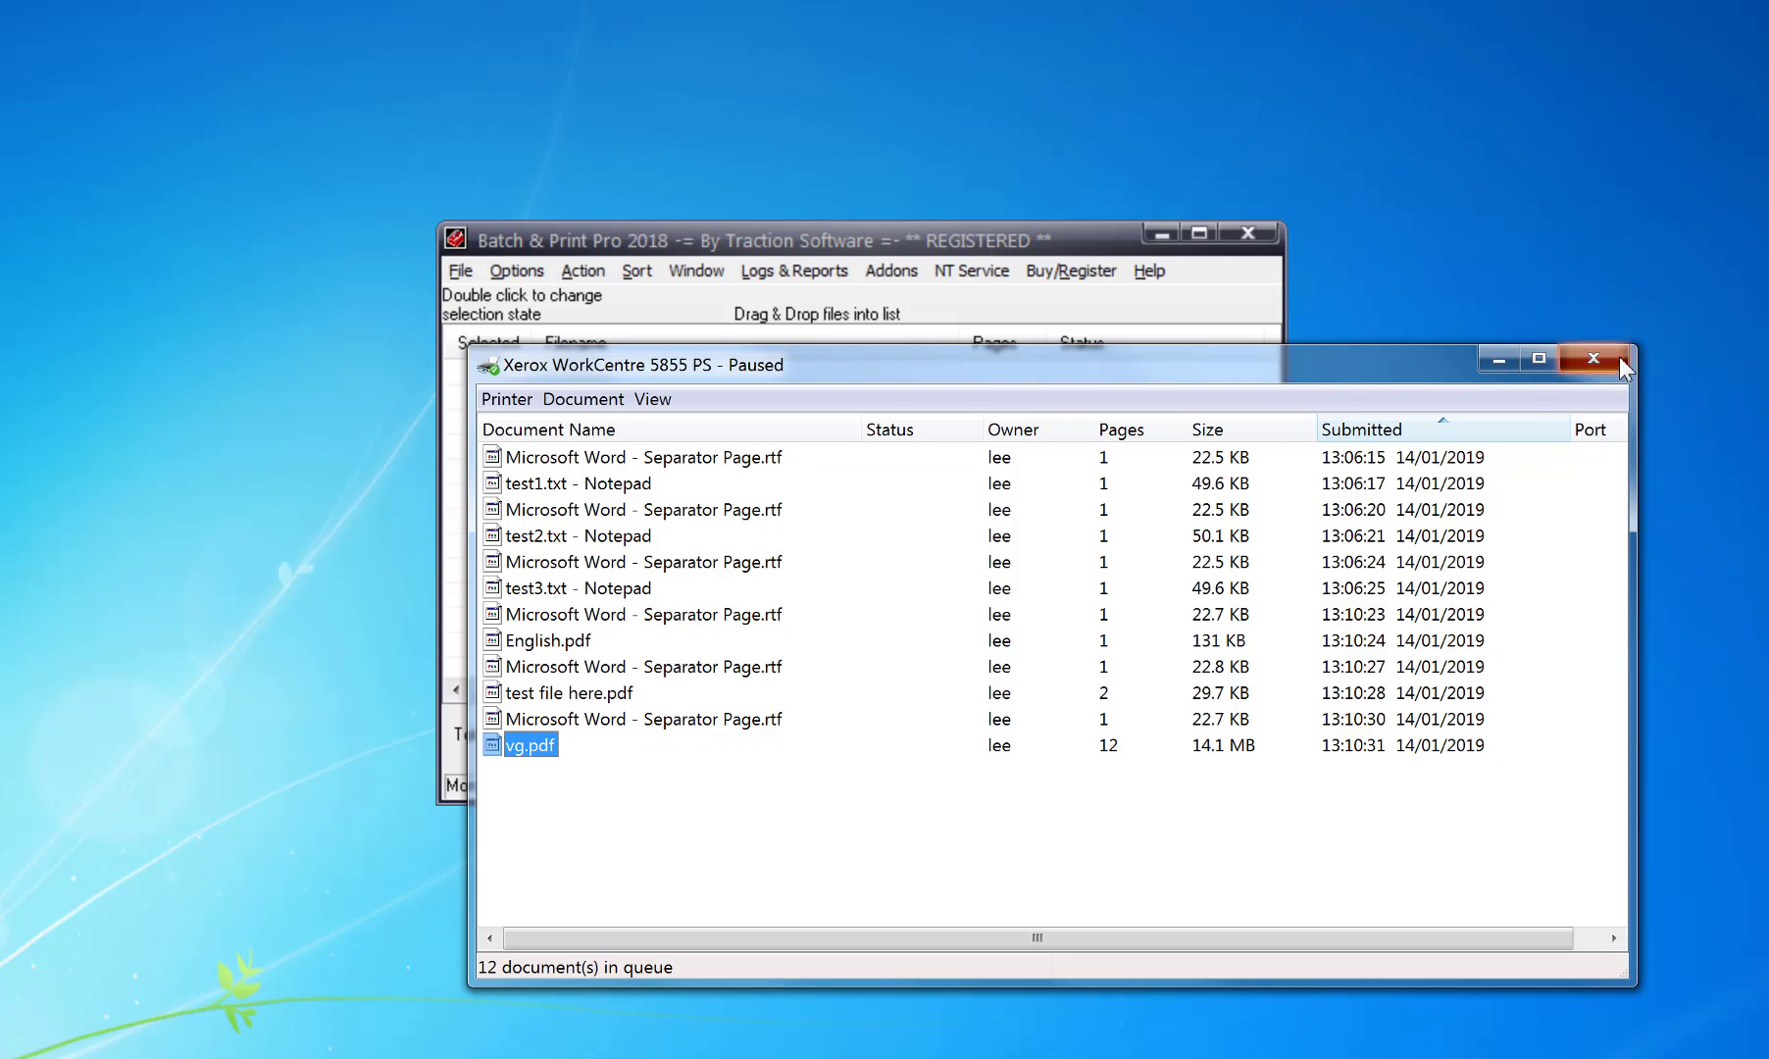
click(1592, 359)
key(alt+o)
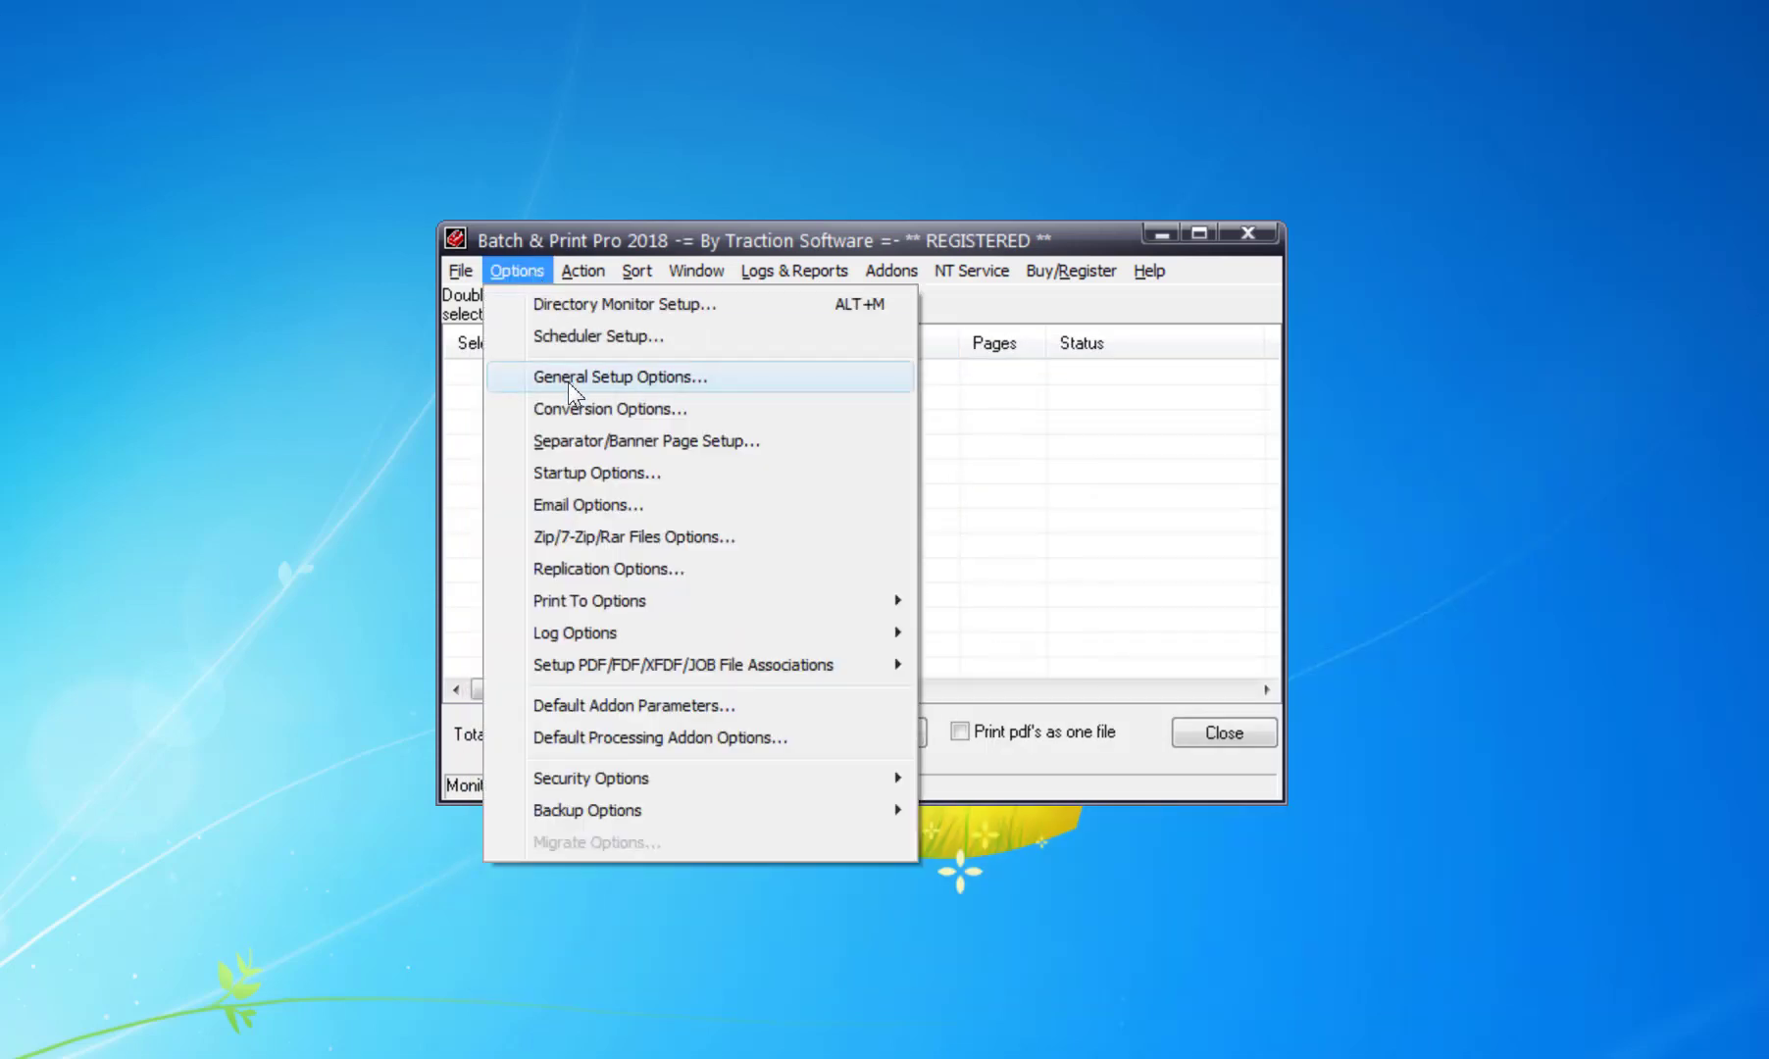
click(612, 439)
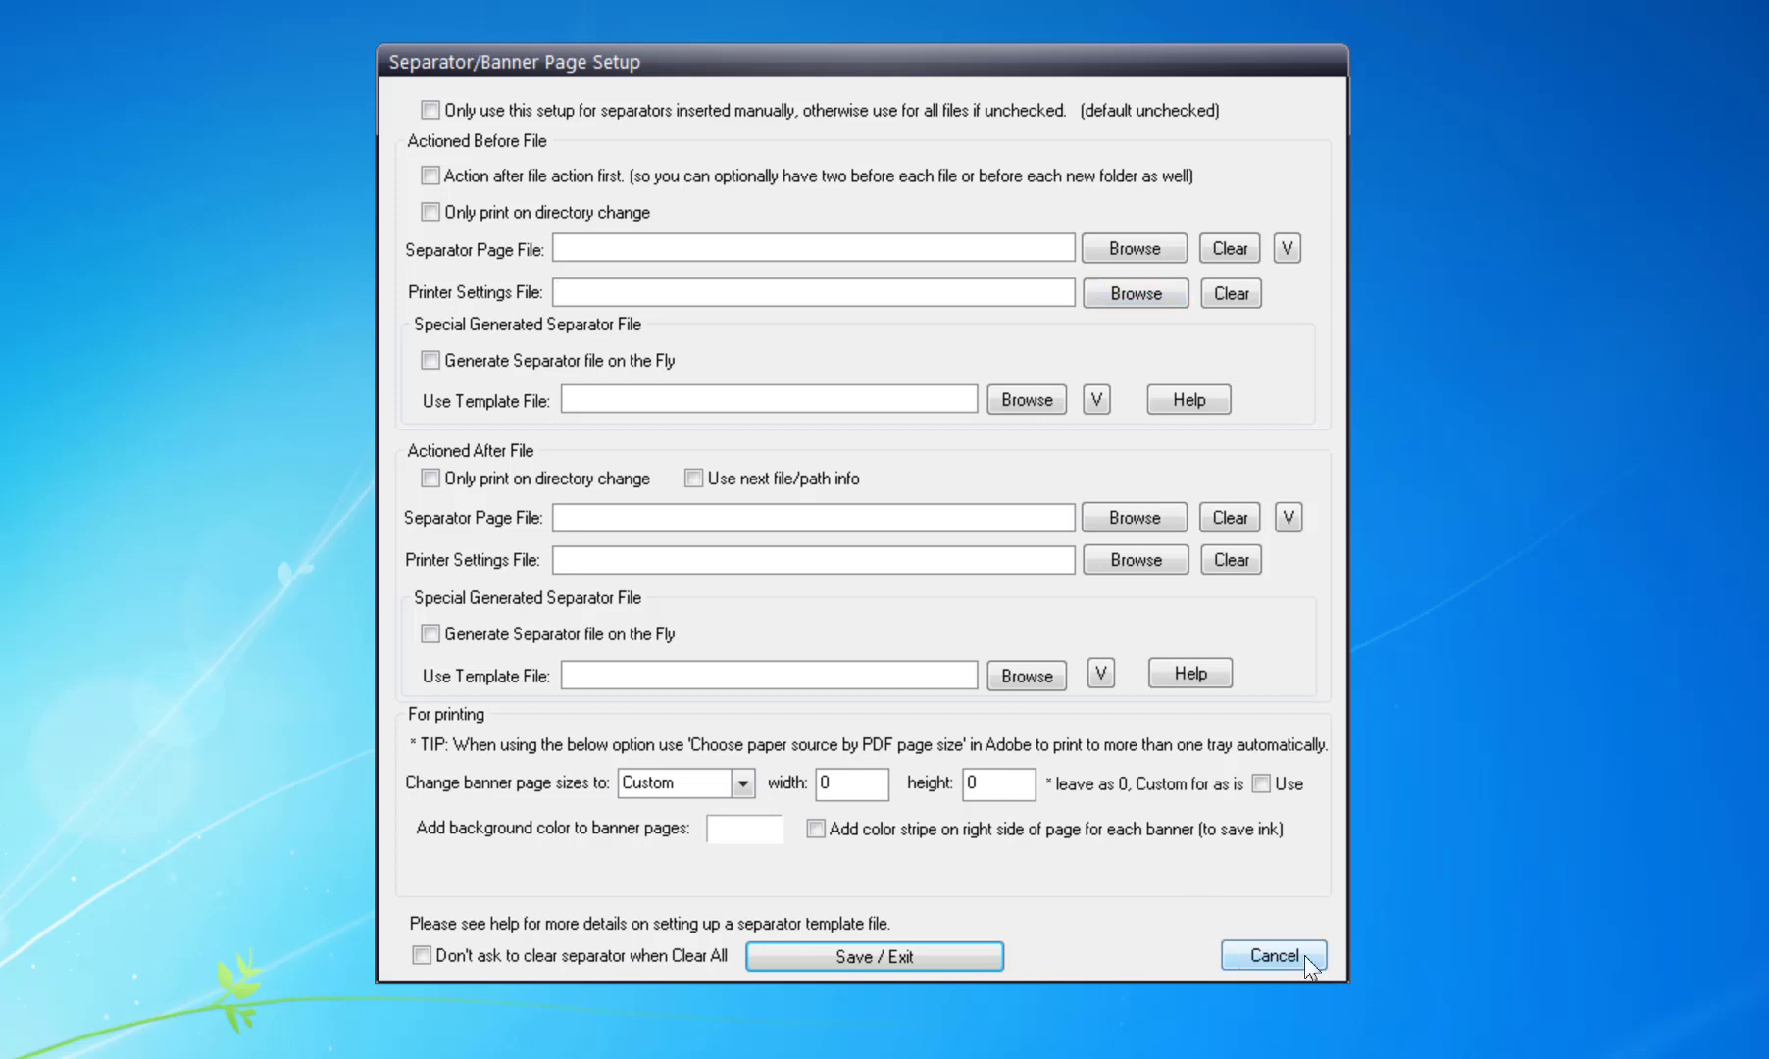
click(1272, 956)
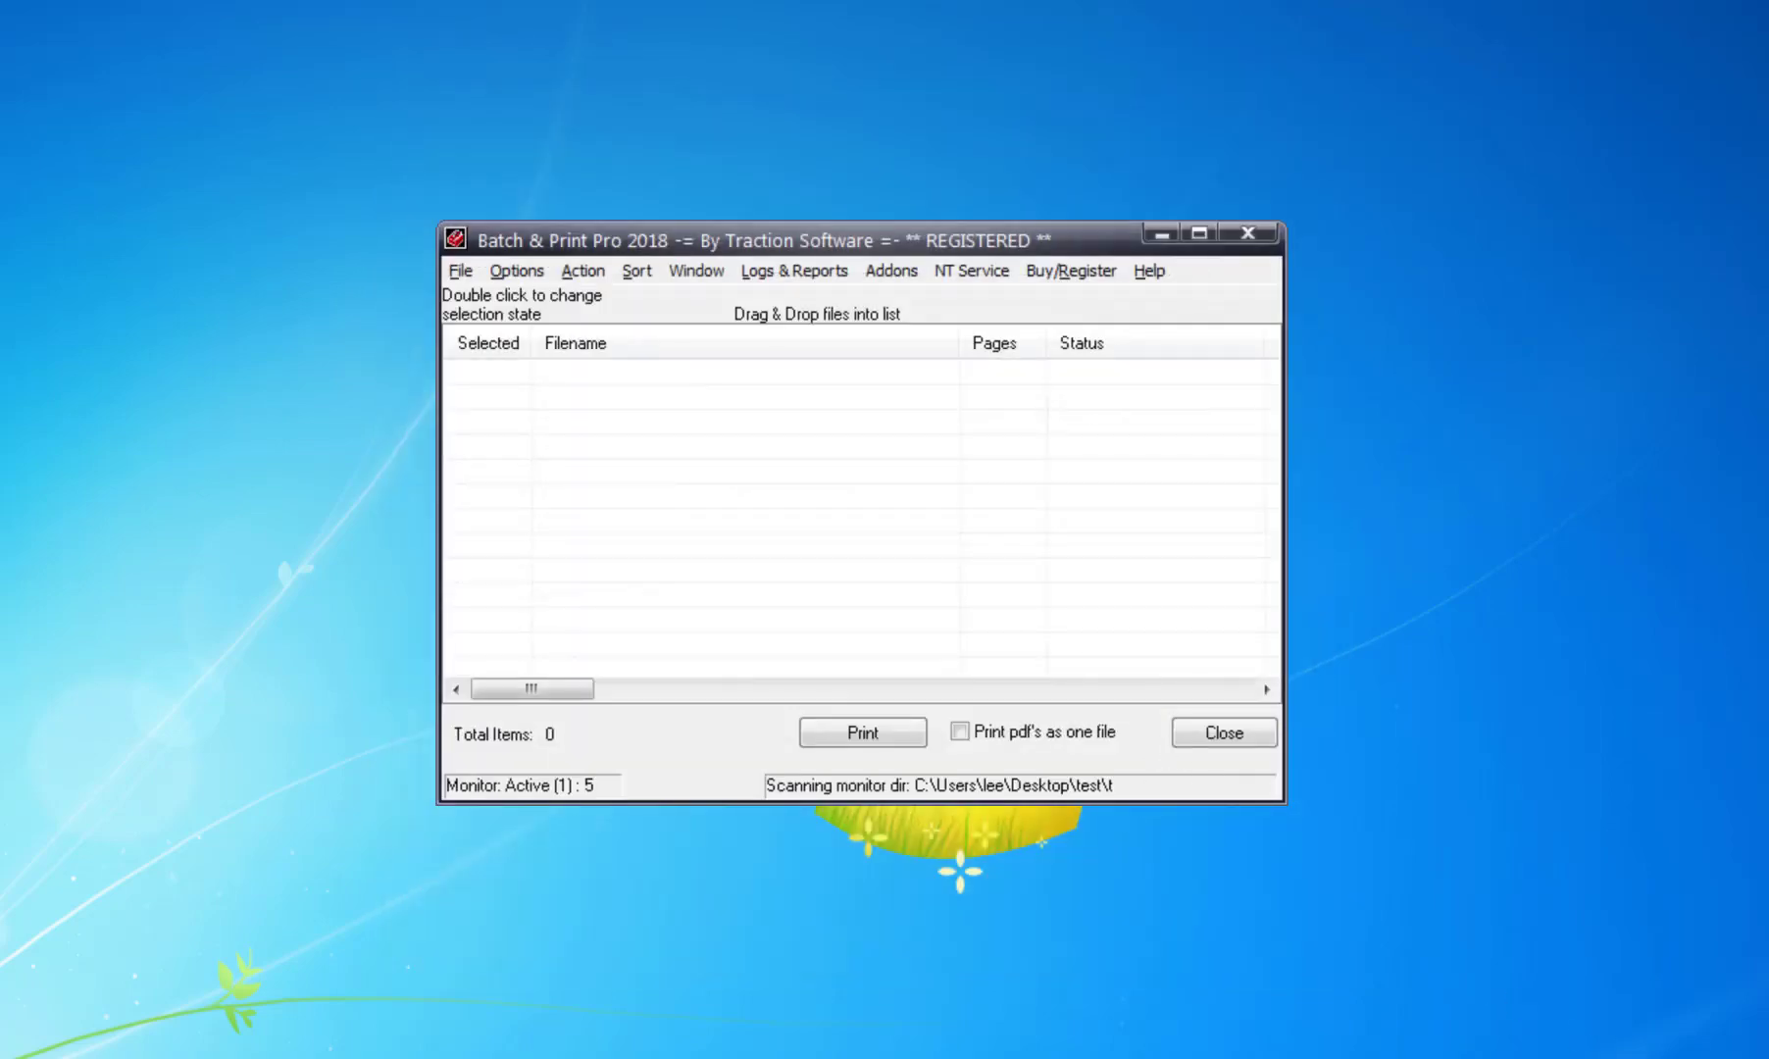